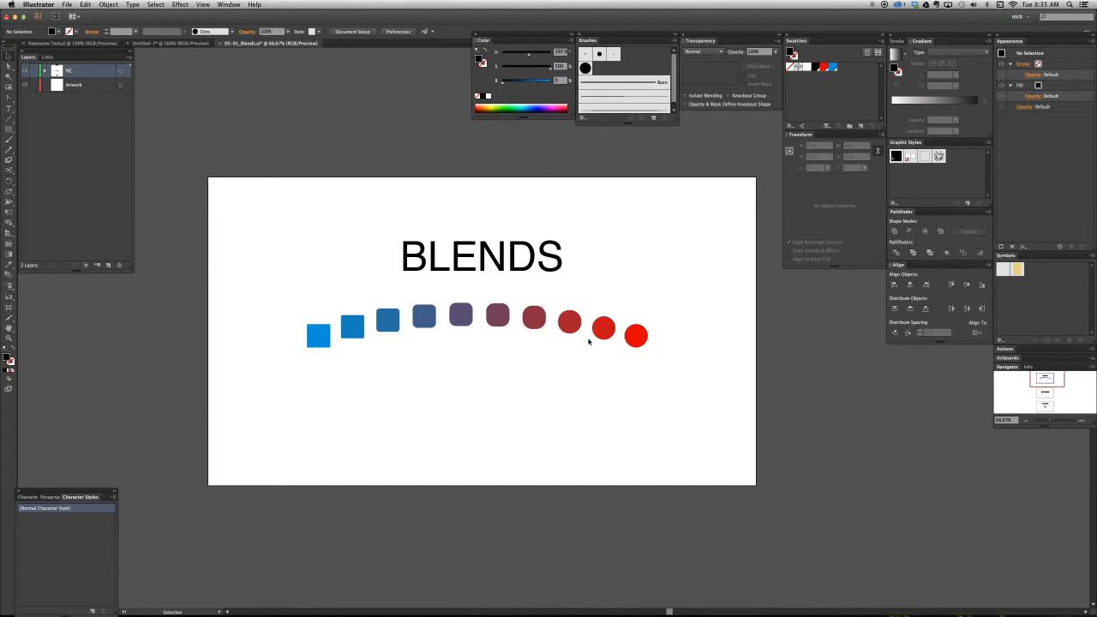
# - Inspect the arched blend's blue end square and red end circle individually, and check its spine in outline view
pyautogui.press('a')
pyautogui.click(322, 347)
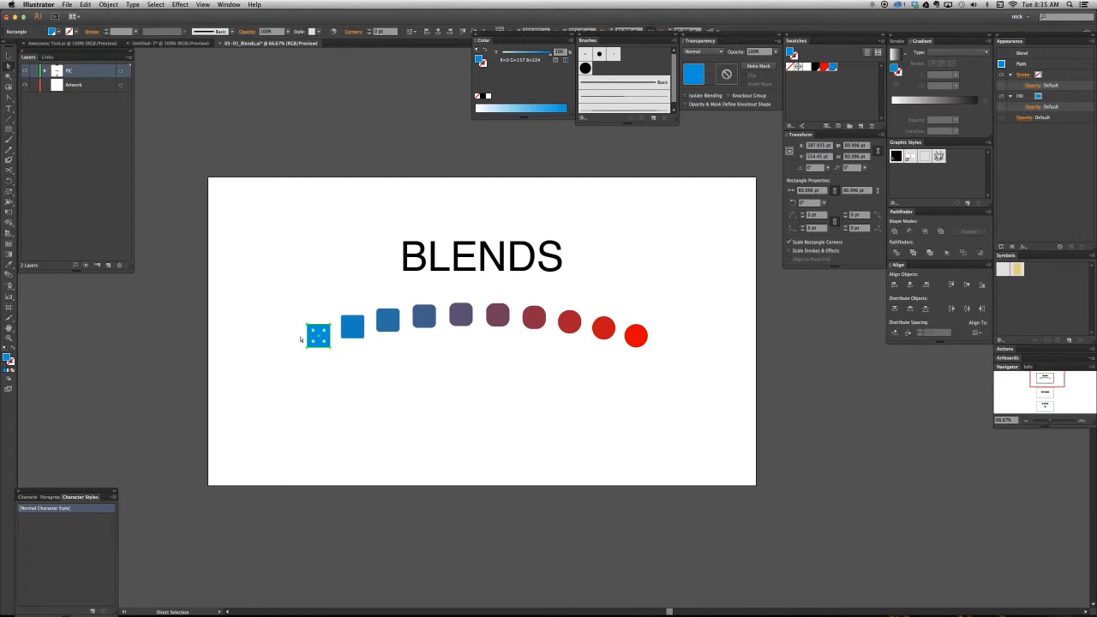
pyautogui.click(640, 341)
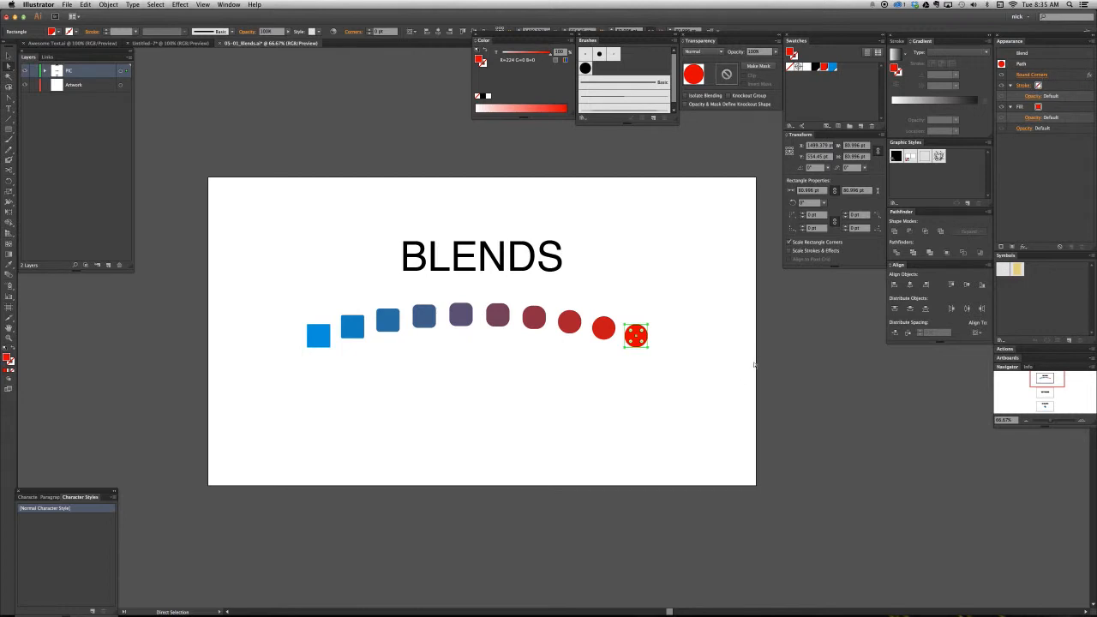
pyautogui.click(423, 350)
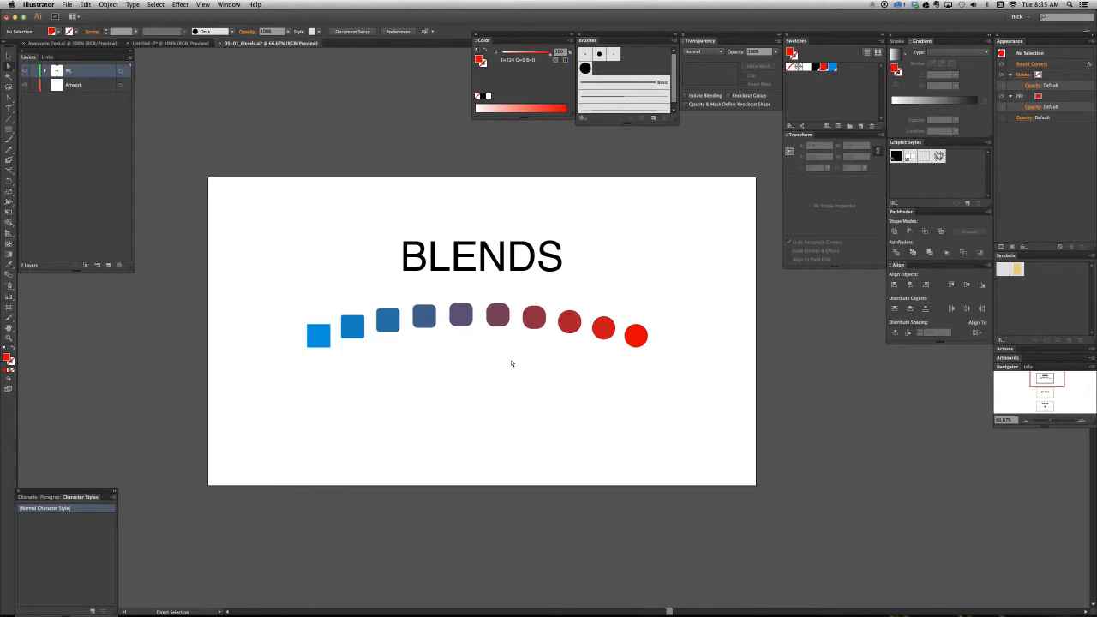
pyautogui.press('super+y')
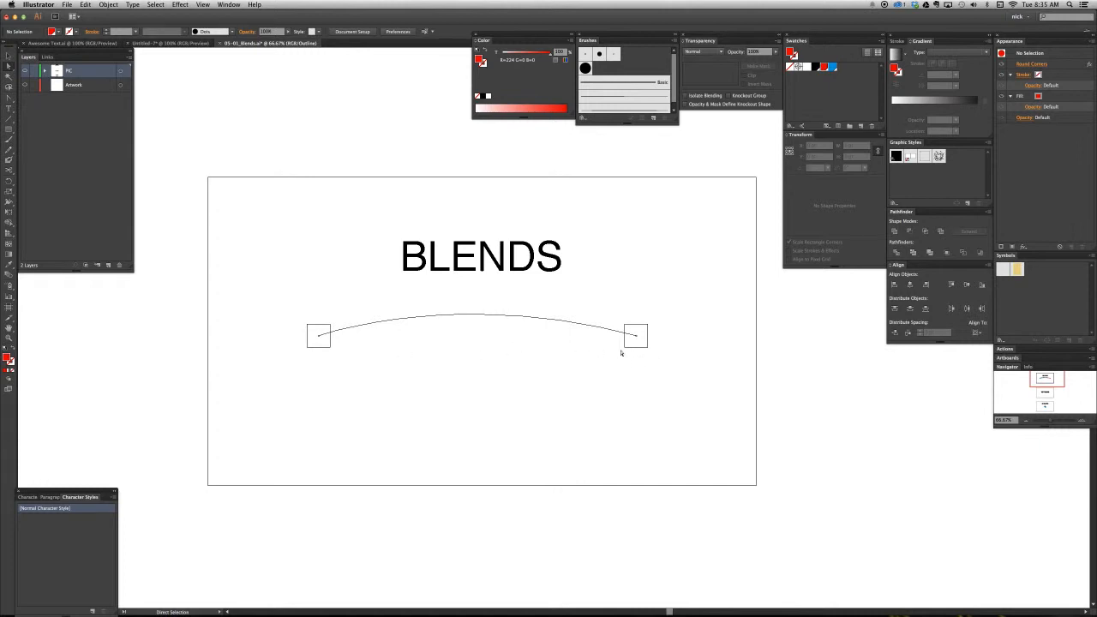
pyautogui.press('v')
pyautogui.press('super+y')
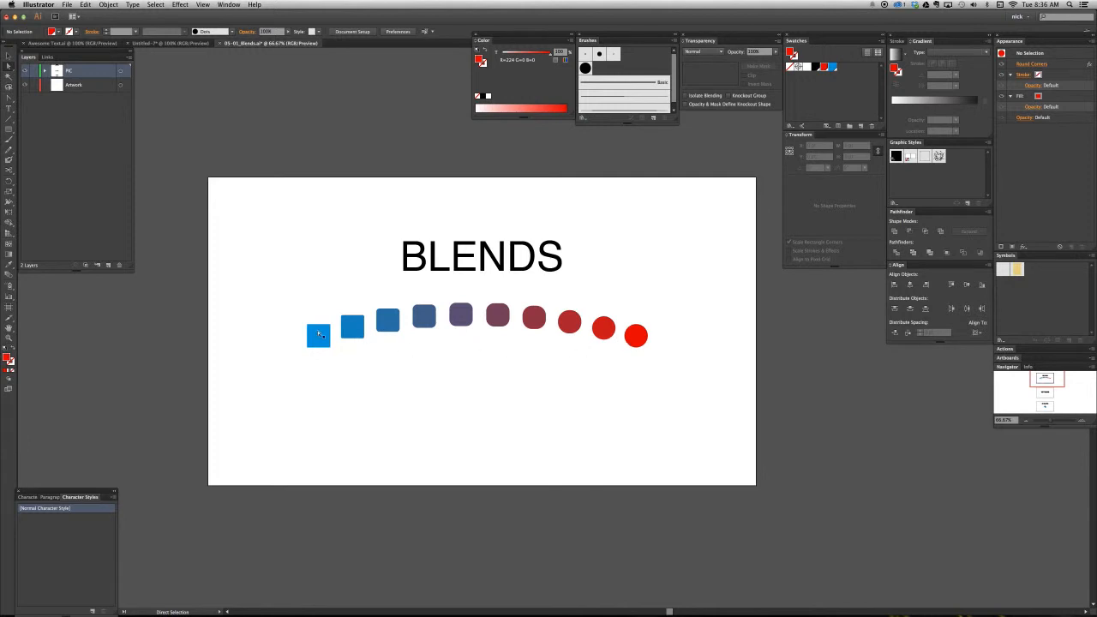
# - Examine the blend's intermediate shapes up close, selecting the blend as a whole and all artwork on its layer
pyautogui.press('super+plus')
pyautogui.press('super+plus')
pyautogui.moveTo(262, 361); pyautogui.dragTo(471, 369)
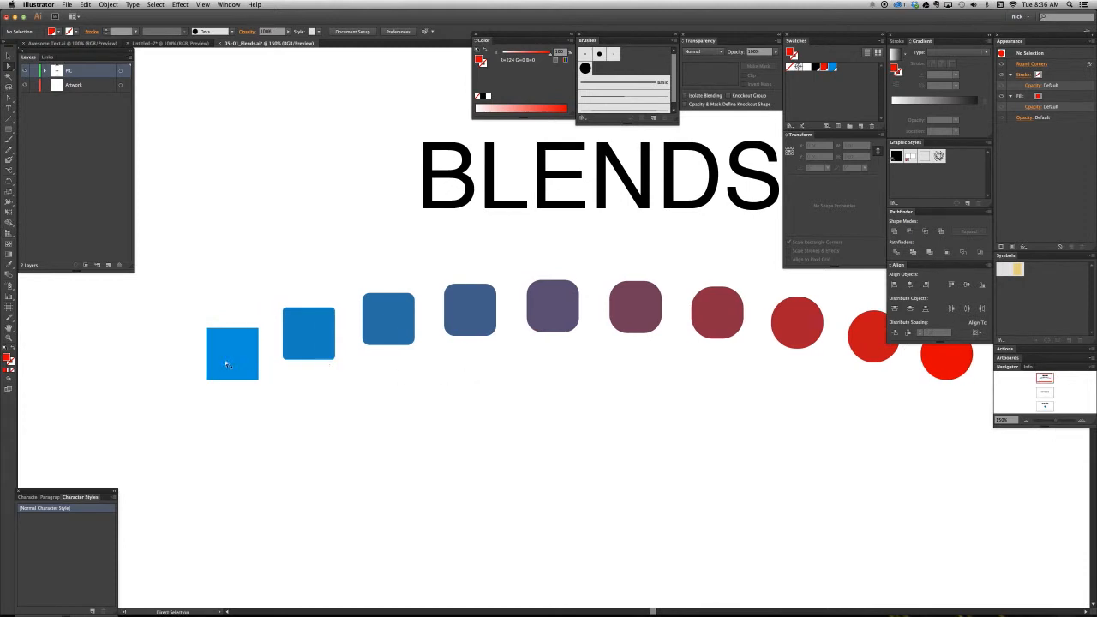
pyautogui.hscroll(2, 313, 345)
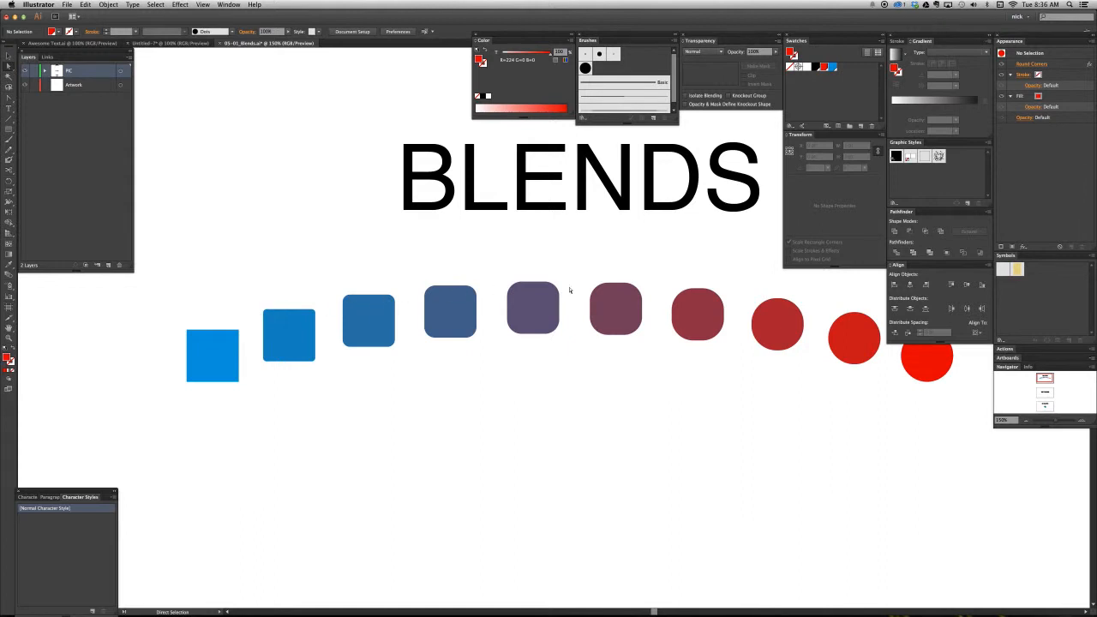
pyautogui.hscroll(5, 603, 289)
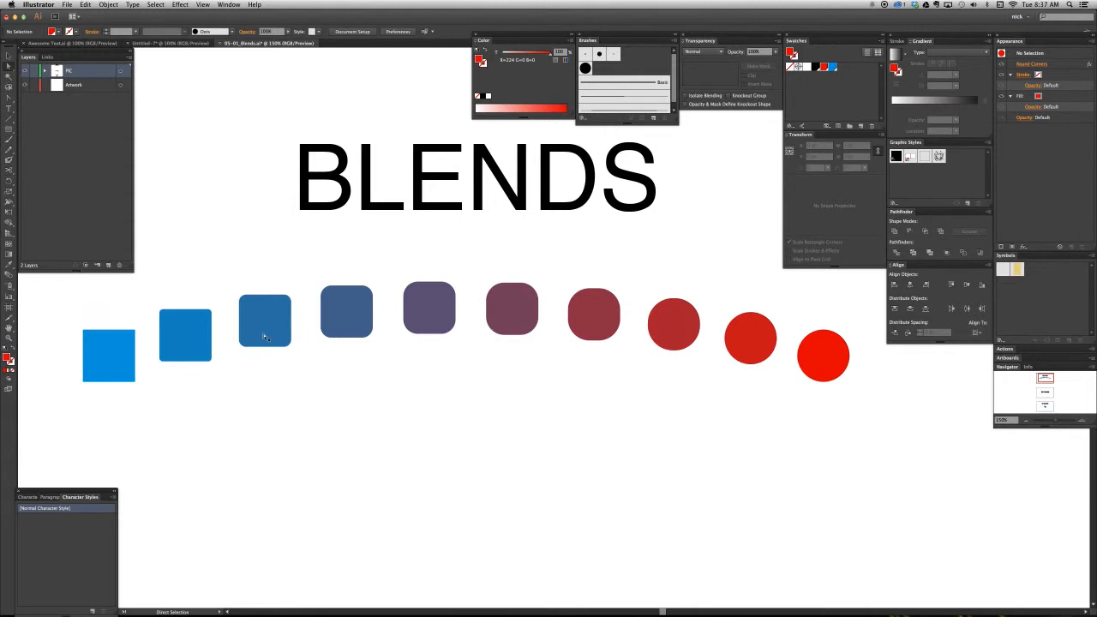
pyautogui.click(498, 316)
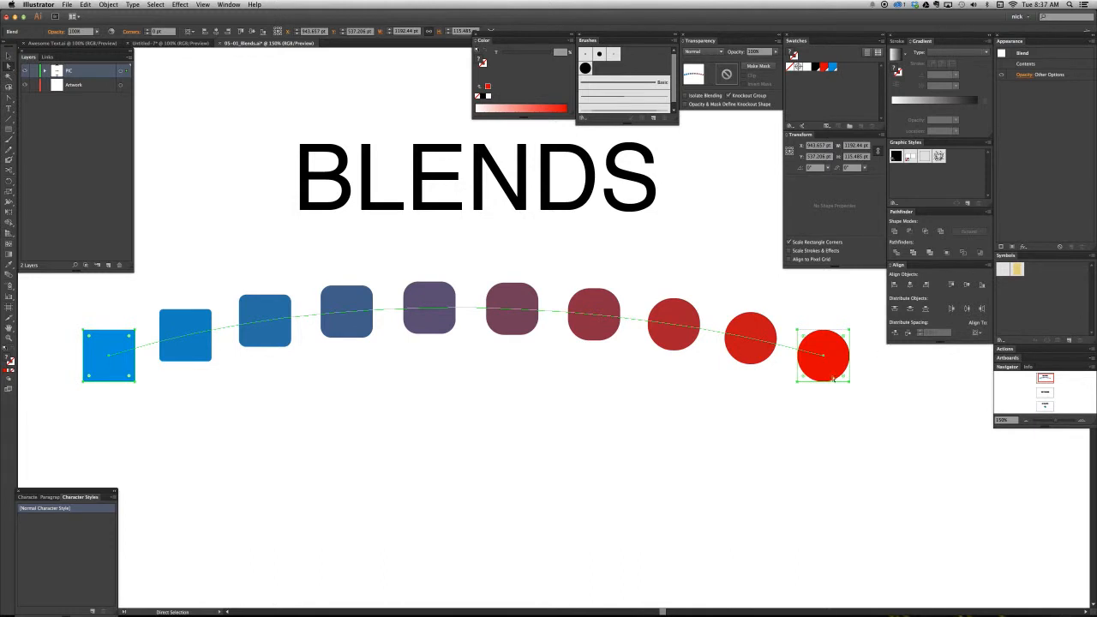
pyautogui.click(625, 404)
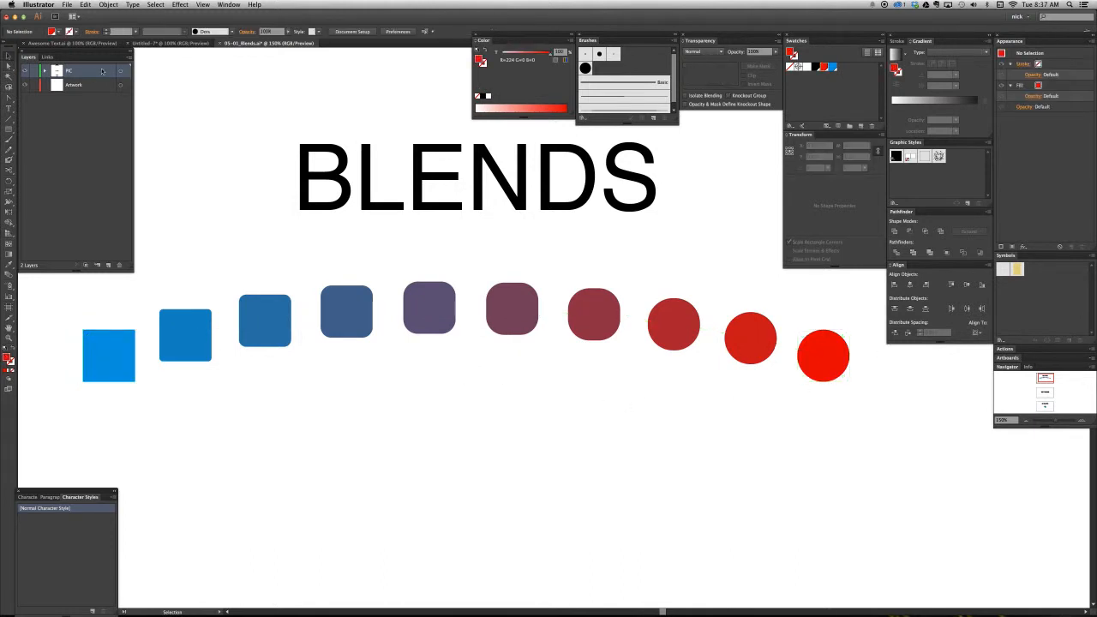
pyautogui.moveTo(313, 350); pyautogui.dragTo(79, 50)
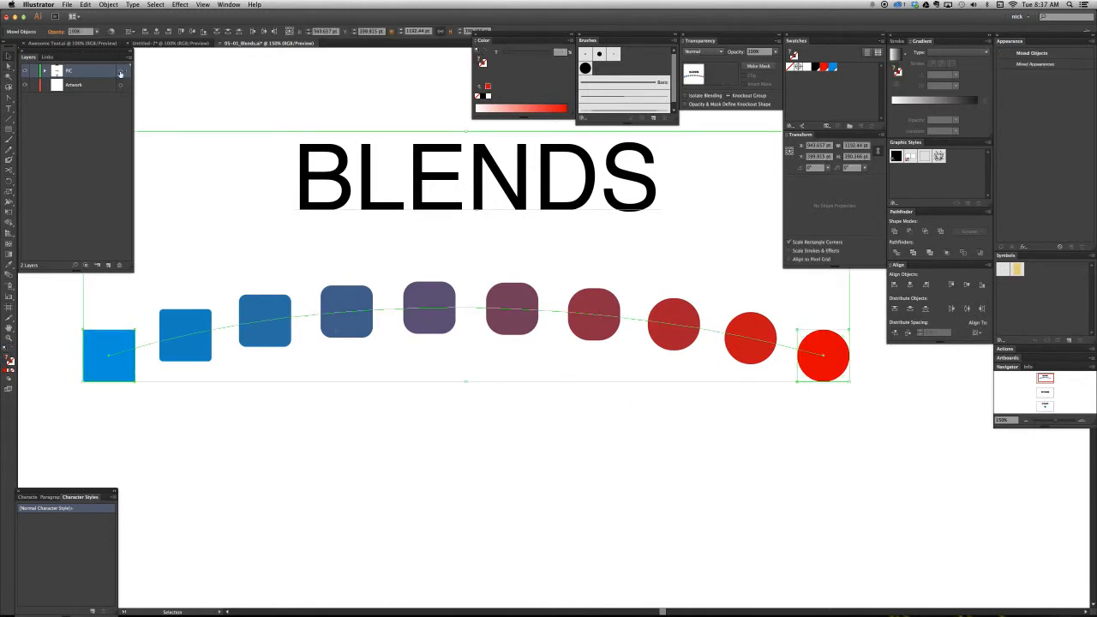
pyautogui.click(289, 258)
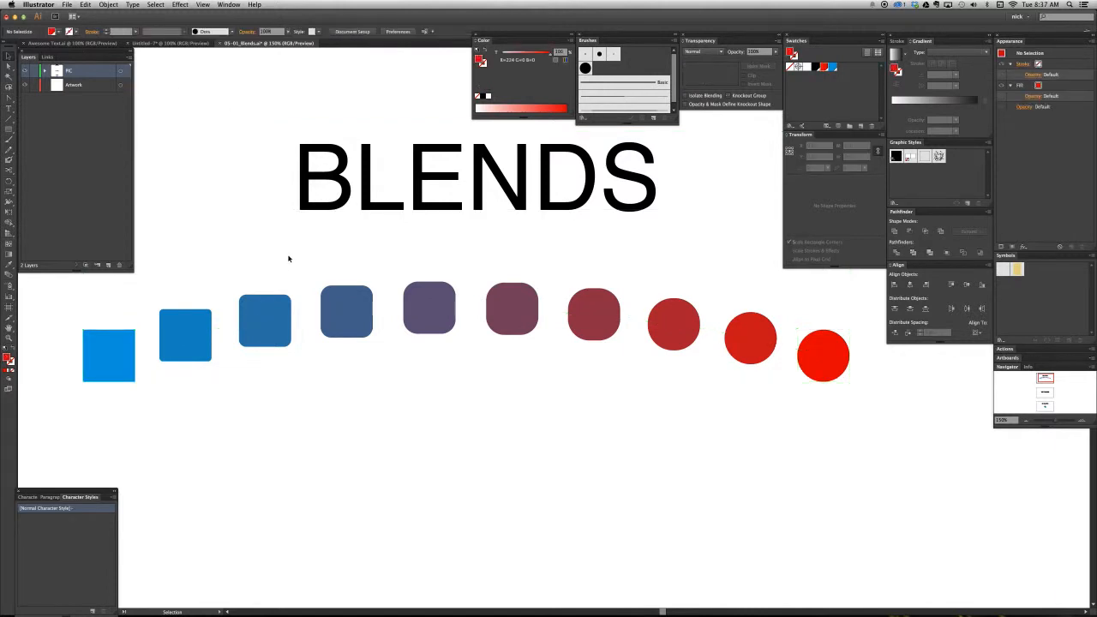
pyautogui.click(282, 328)
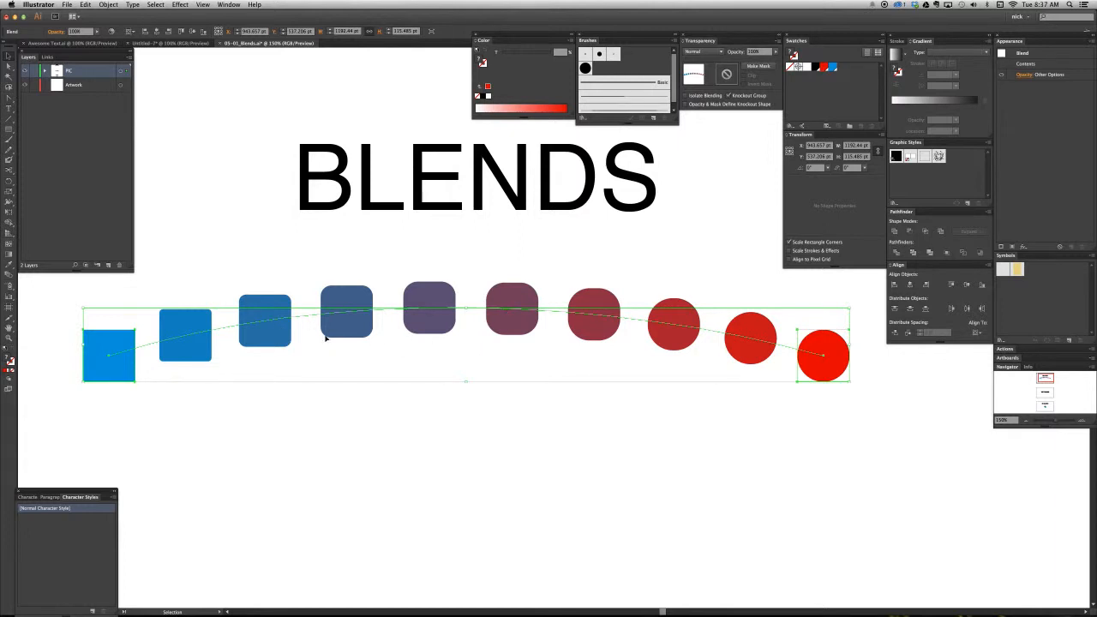
pyautogui.click(328, 397)
# - Draw a square of about 56 pt below the arched blend, using the blue fill of the blend's first square
pyautogui.press('super+1')
pyautogui.press('space')
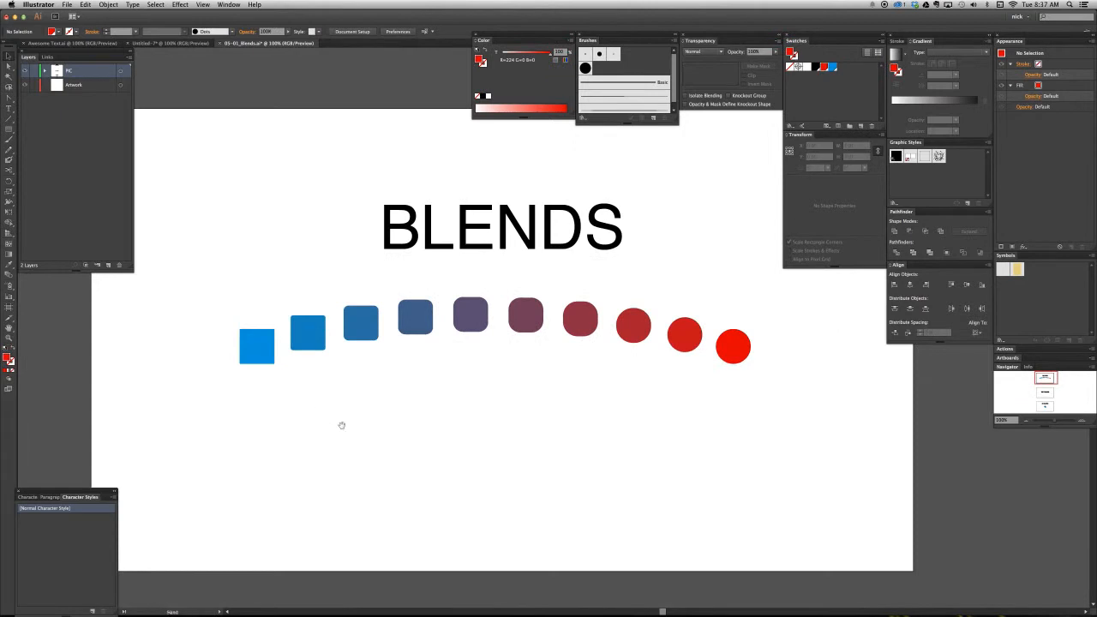
pyautogui.moveTo(340, 423); pyautogui.dragTo(356, 405)
pyautogui.press('m')
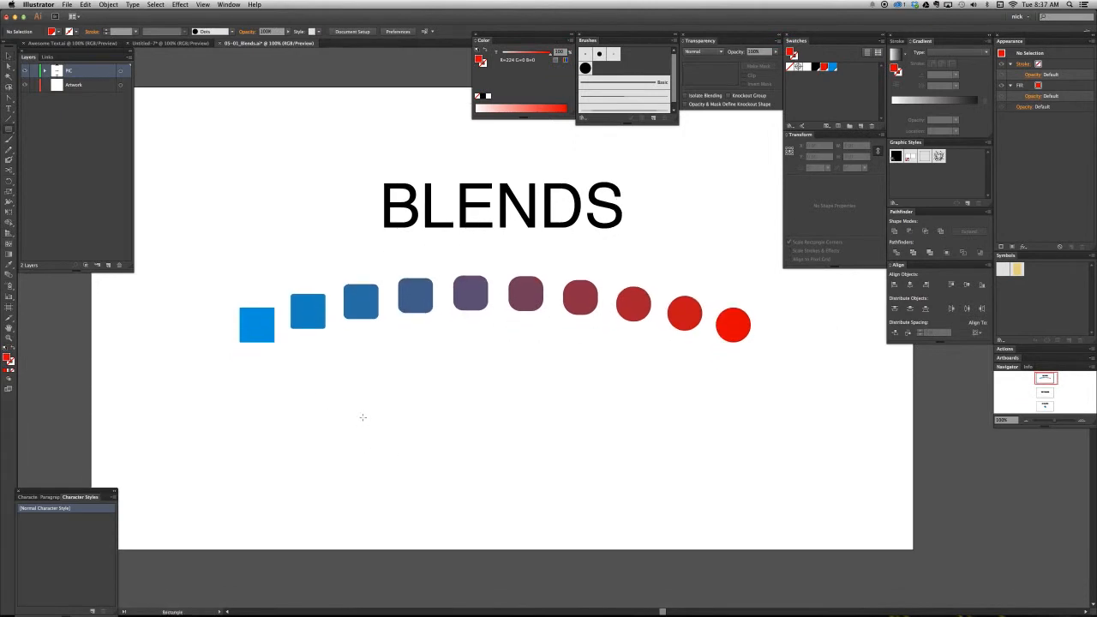
pyautogui.press('a')
pyautogui.click(258, 324)
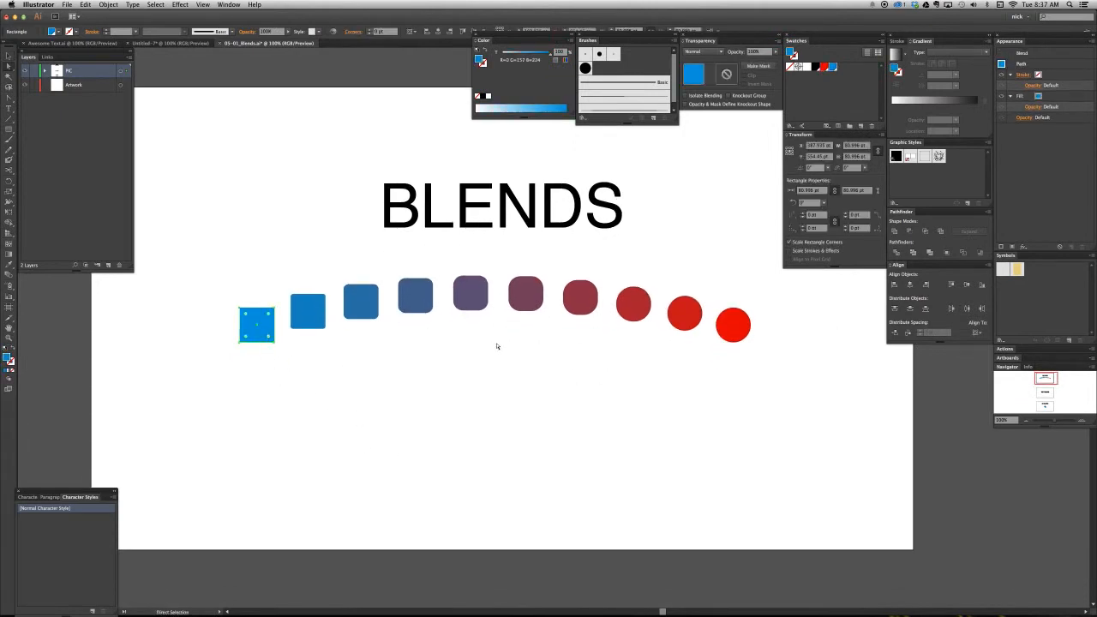
pyautogui.click(447, 394)
pyautogui.press('m')
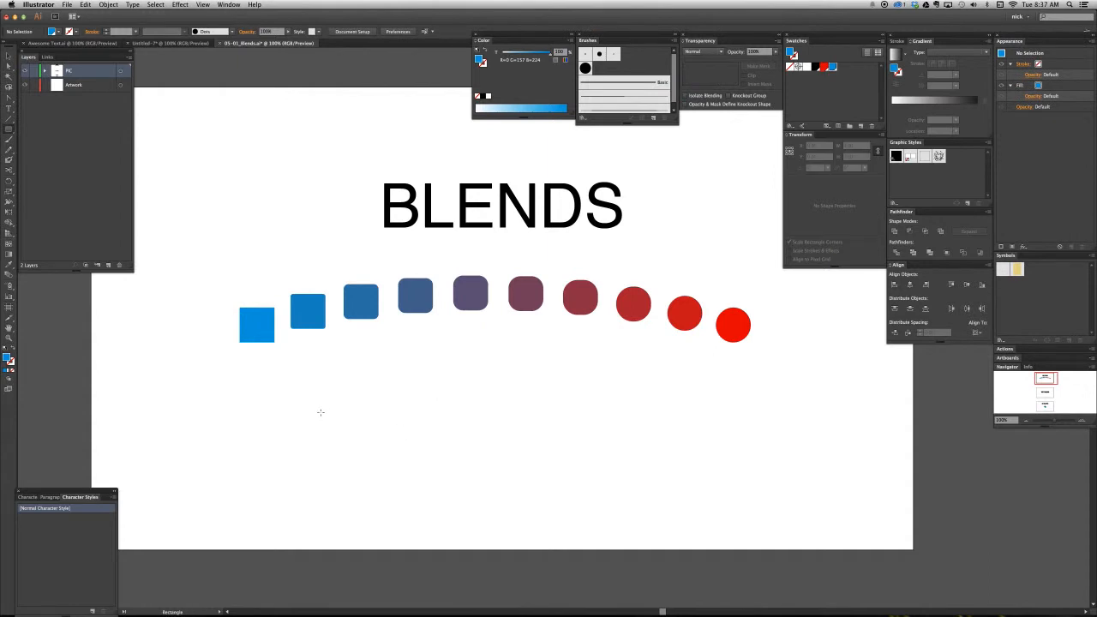
pyautogui.moveTo(275, 413); pyautogui.dragTo(287, 426)
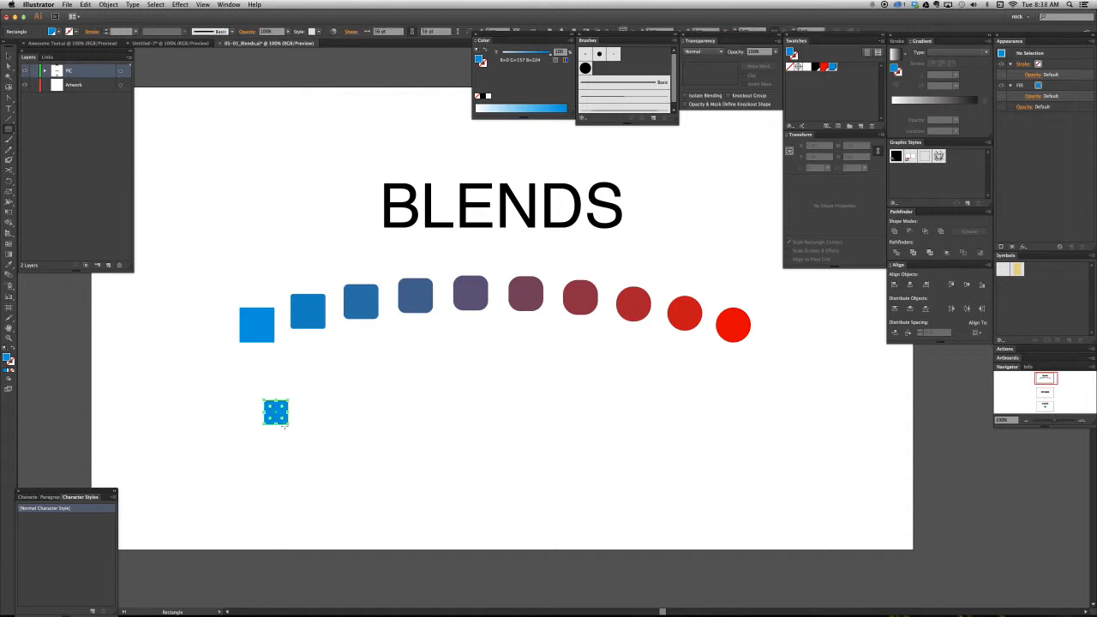
pyautogui.press('v')
pyautogui.click(346, 433)
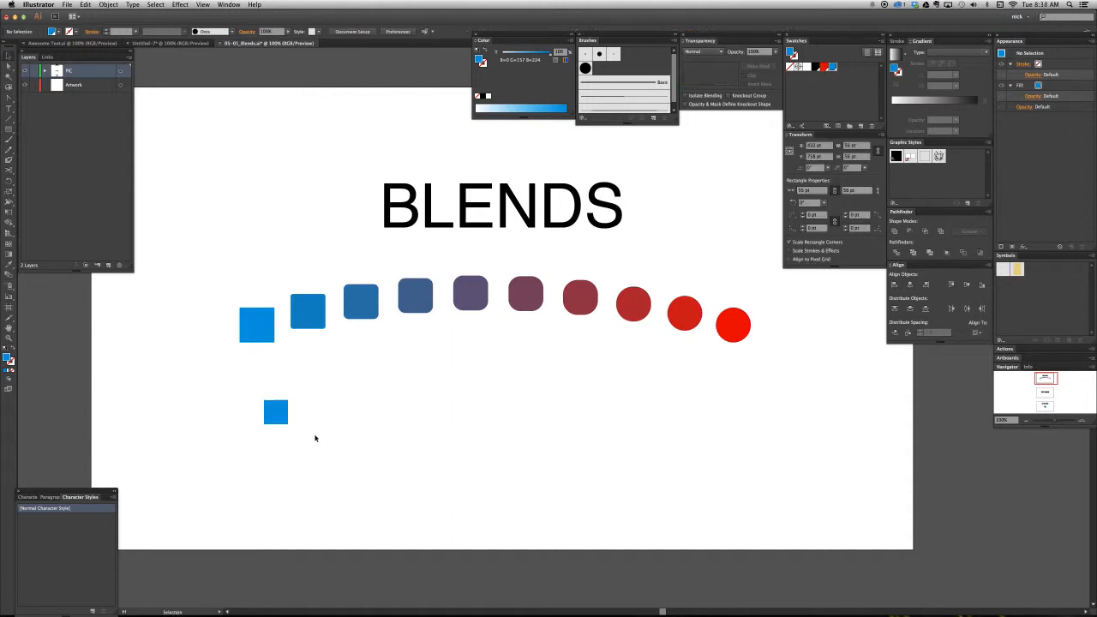
# - Duplicate the small blue square about 848 pt horizontally to the right and fill the copy with the red swatch
pyautogui.moveTo(274, 422); pyautogui.dragTo(639, 431)
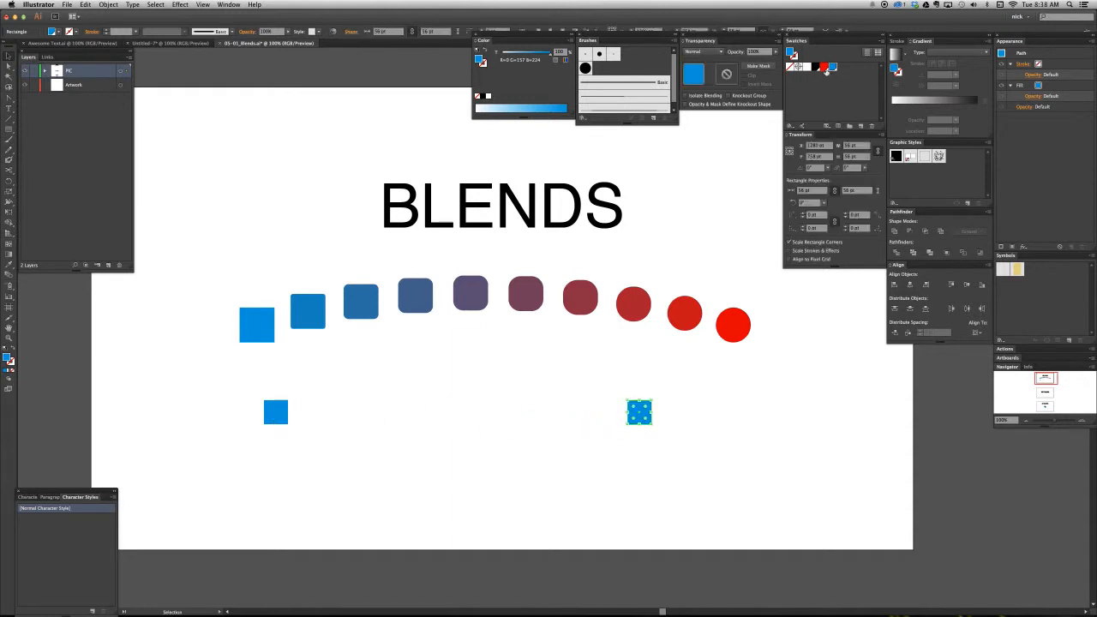
pyautogui.click(828, 65)
pyautogui.click(785, 388)
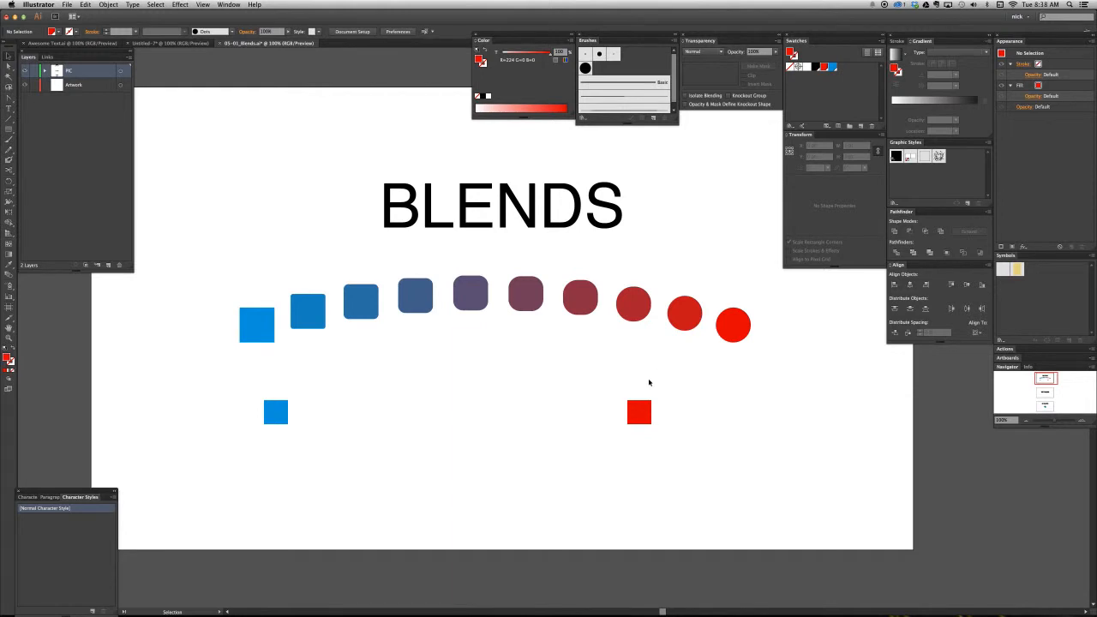
# - Select the small blue and red squares together and make a blend between them
pyautogui.moveTo(649, 382); pyautogui.dragTo(385, 387)
pyautogui.moveTo(268, 415); pyautogui.dragTo(267, 416)
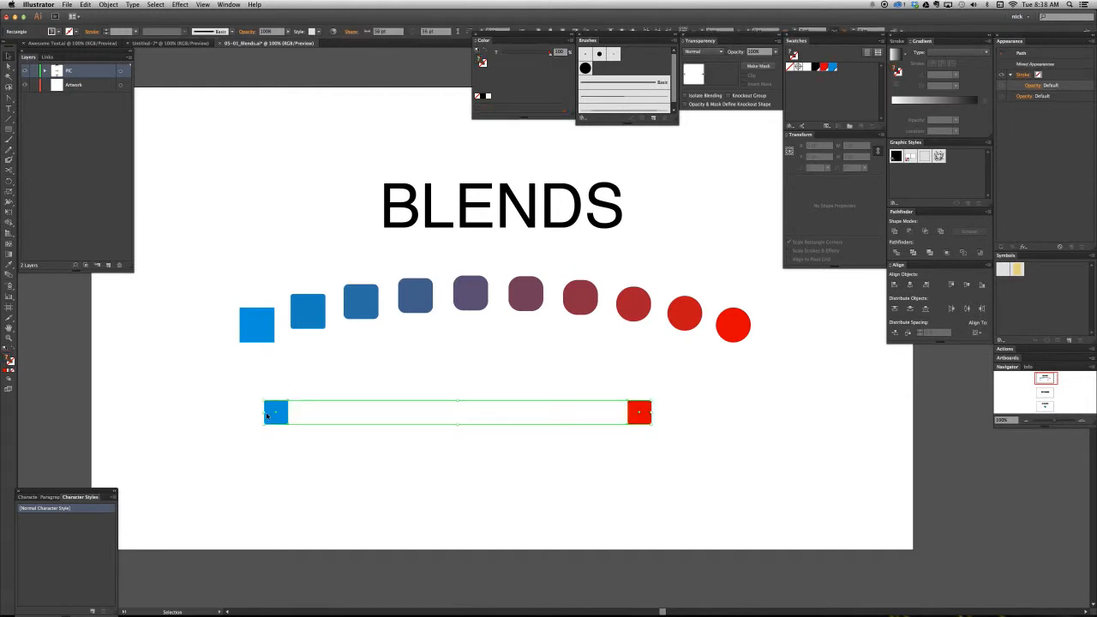
pyautogui.click(109, 5)
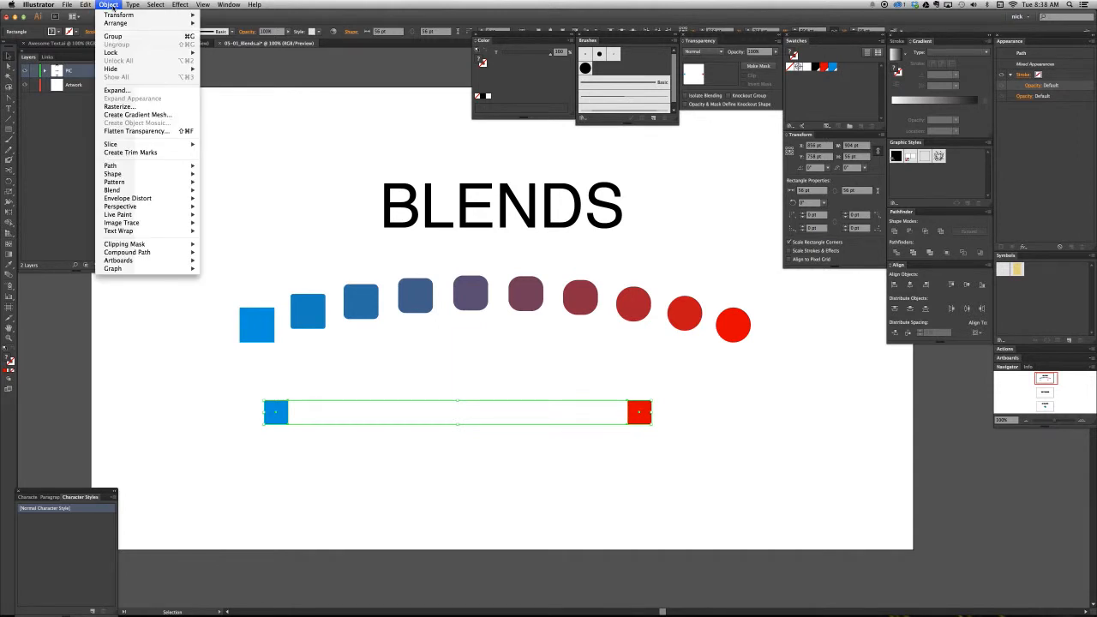
pyautogui.moveTo(129, 192)
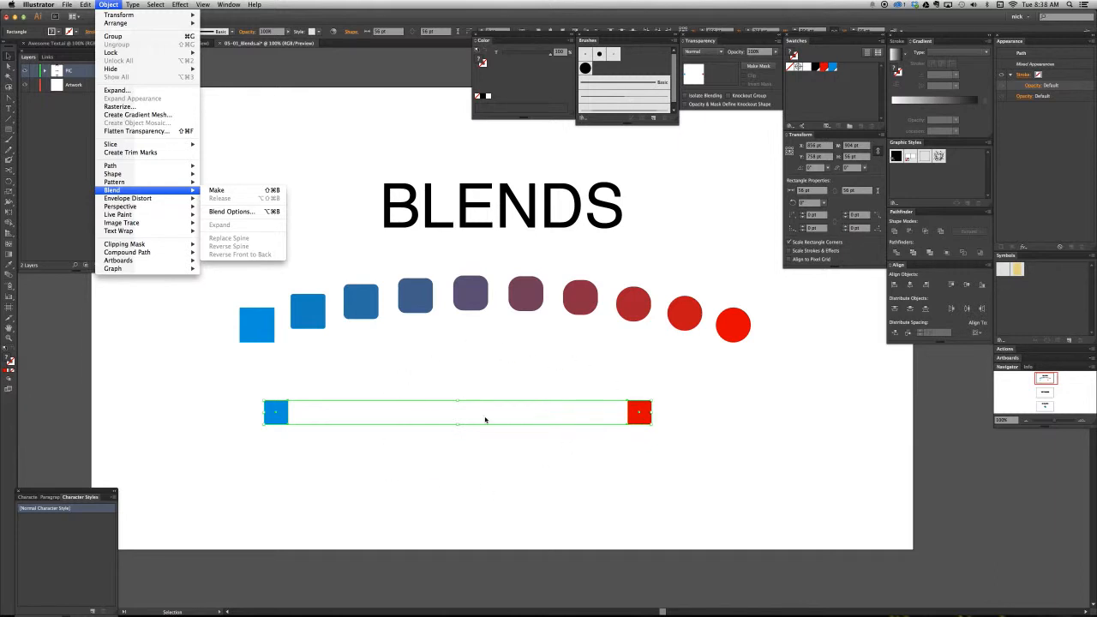
pyautogui.click(258, 190)
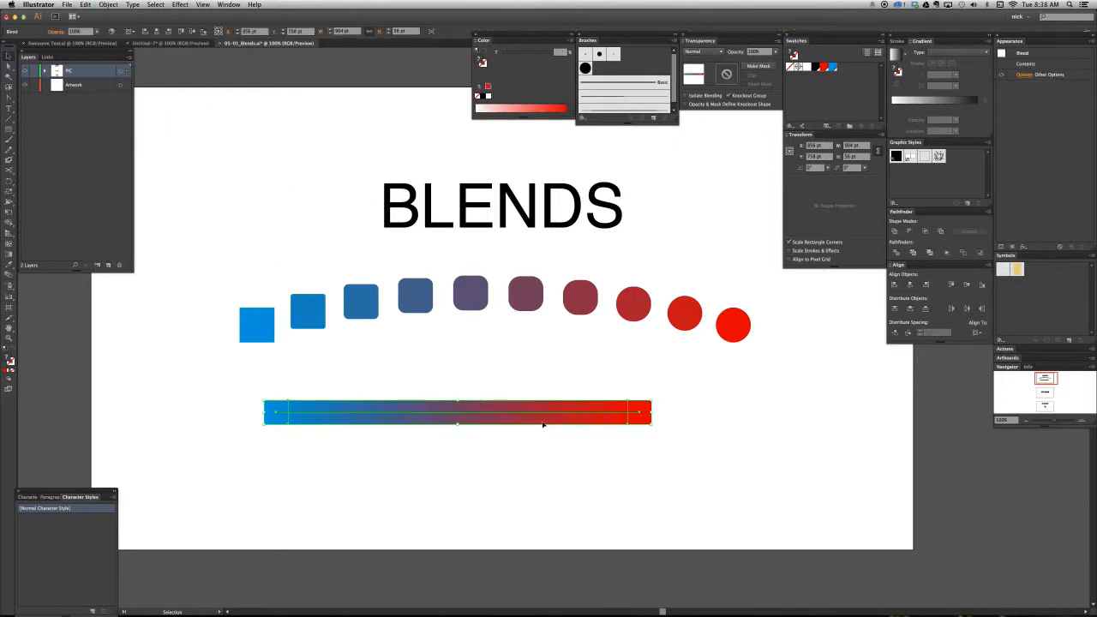
pyautogui.click(588, 457)
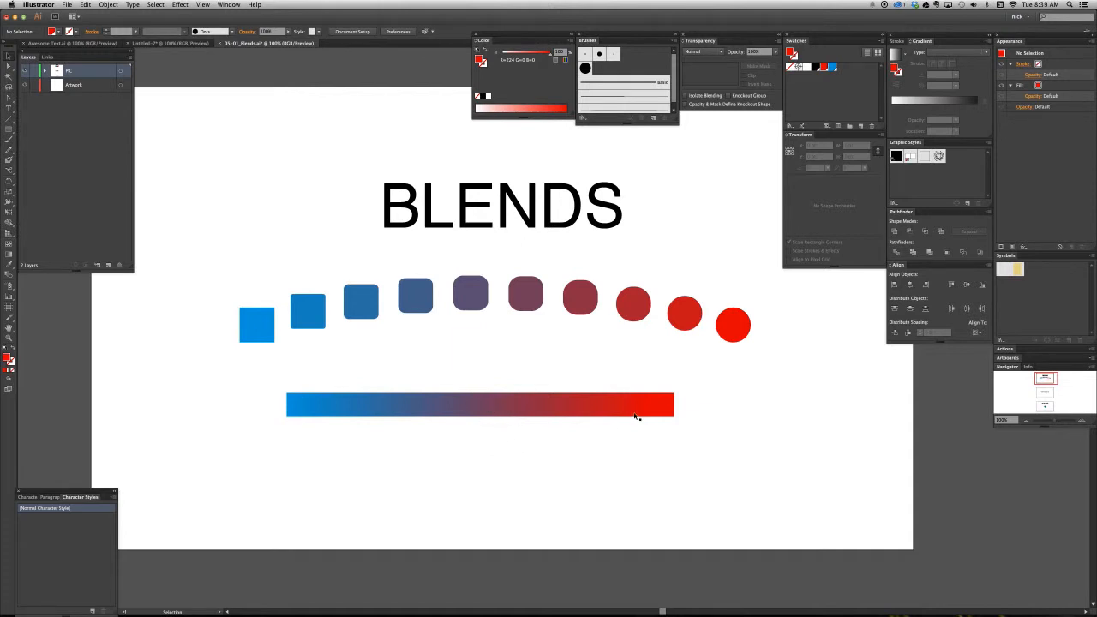
# - Try a gradient-filled rectangle of about 888 by 65 pt below the new blend for comparison, and delete it
pyautogui.press('m')
pyautogui.moveTo(289, 441); pyautogui.dragTo(670, 470)
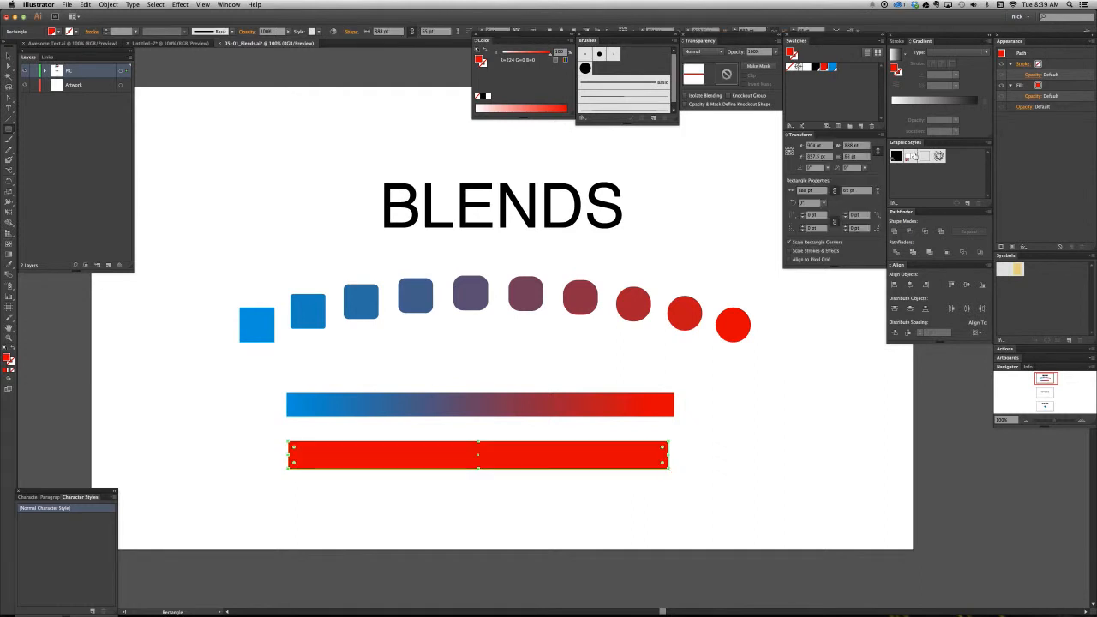
pyautogui.press('.')
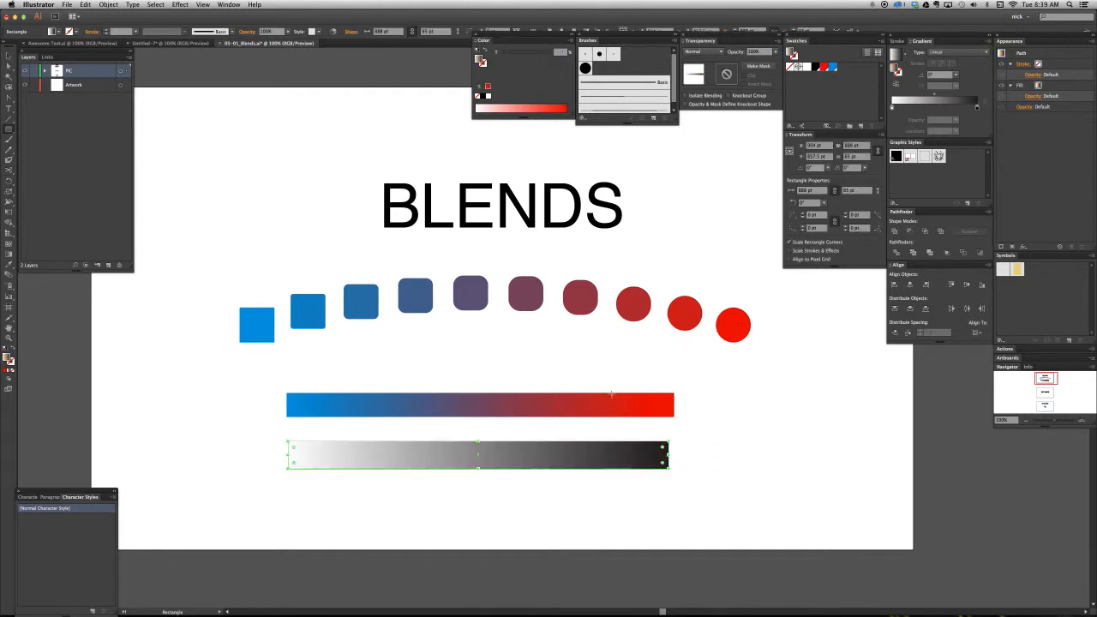
pyautogui.press('Delete')
# - Examine the individual color steps in the middle of the blue-to-red blend at high magnification
pyautogui.press('z')
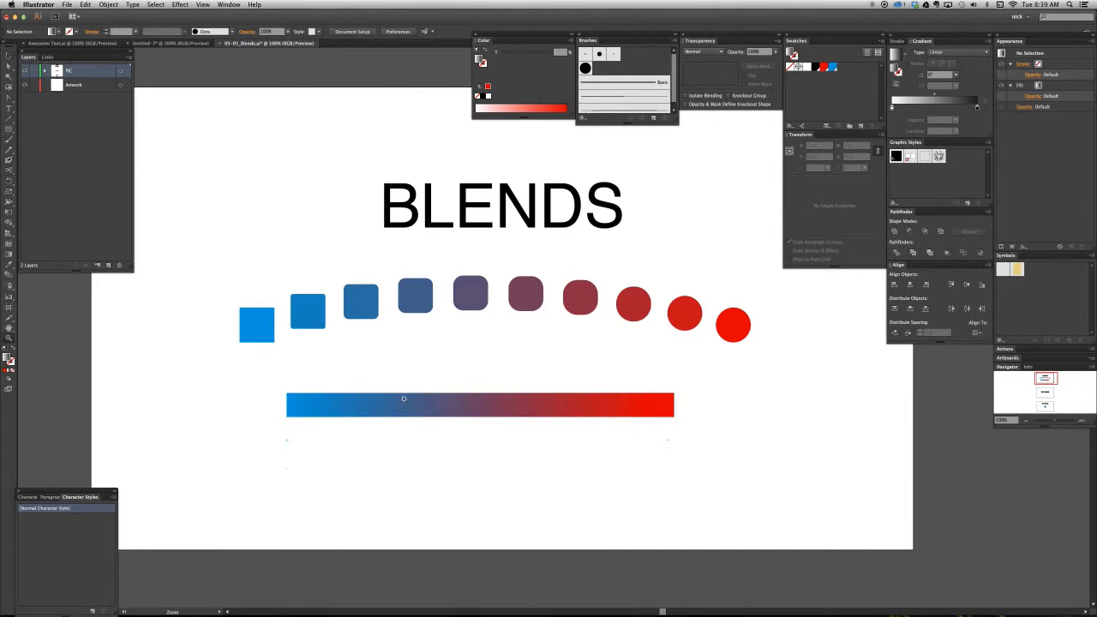
pyautogui.moveTo(427, 378); pyautogui.dragTo(540, 443)
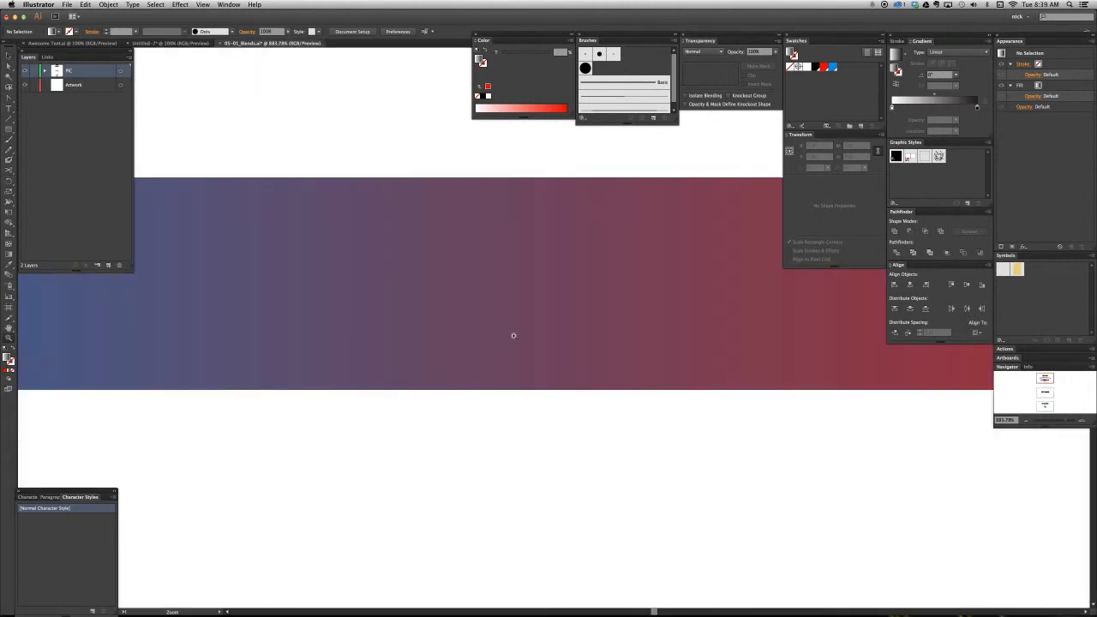
pyautogui.scroll(2, 446, 411)
pyautogui.press('super+plus')
pyautogui.press('super+plus')
pyautogui.press('super+plus')
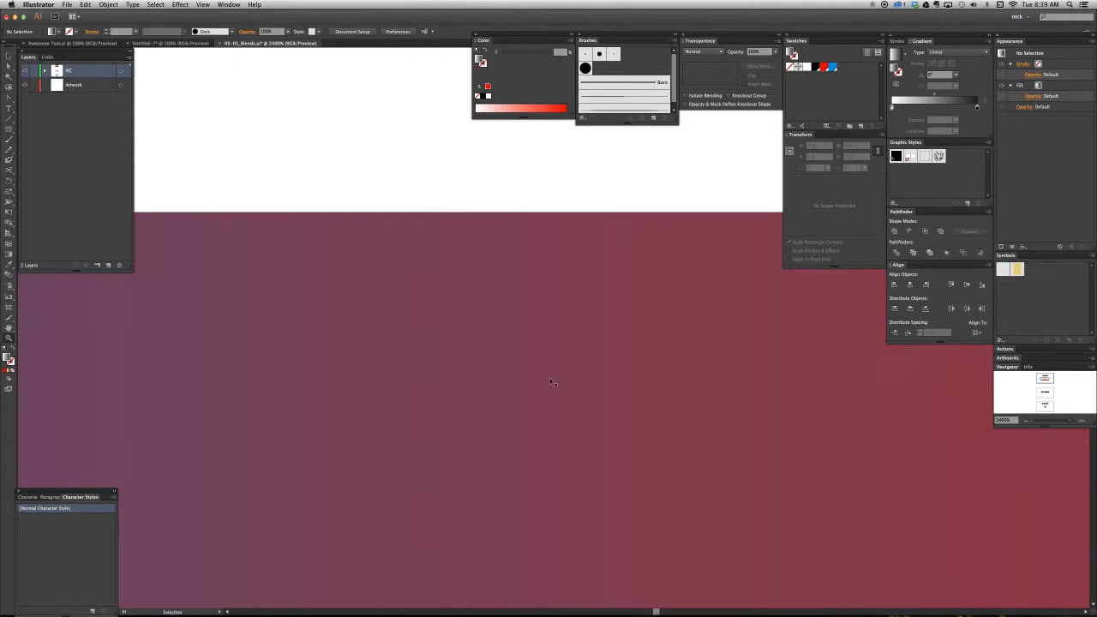
pyautogui.press('super+minus')
pyautogui.press('super+minus')
pyautogui.press('super+minus')
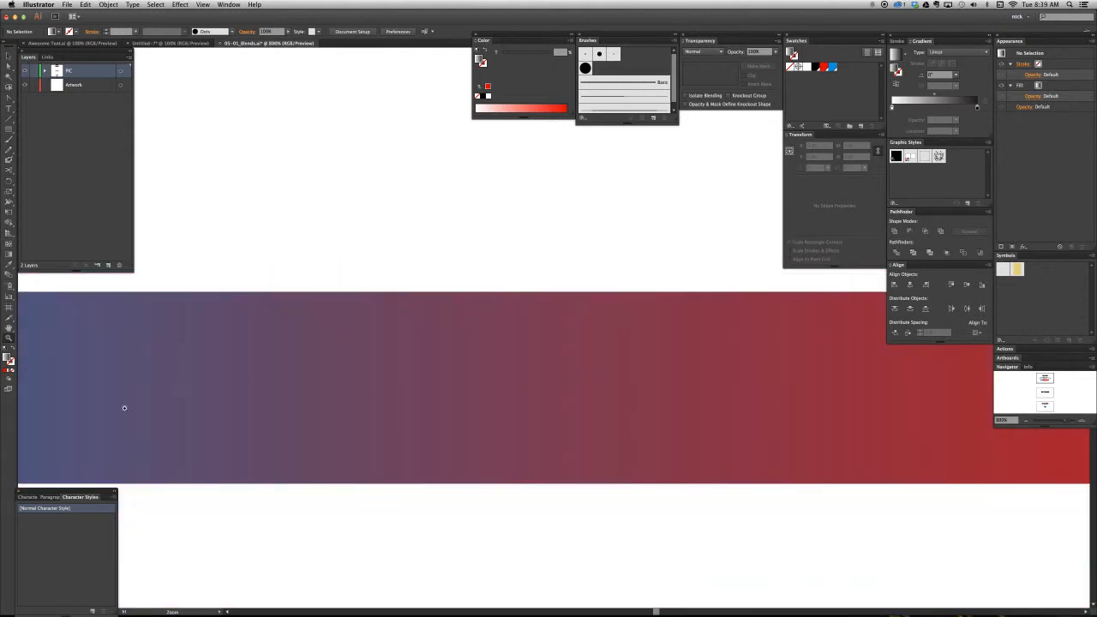
pyautogui.press('super+minus')
pyautogui.press('super+minus')
pyautogui.press('super+minus')
pyautogui.press('super+minus')
pyautogui.press('super+minus')
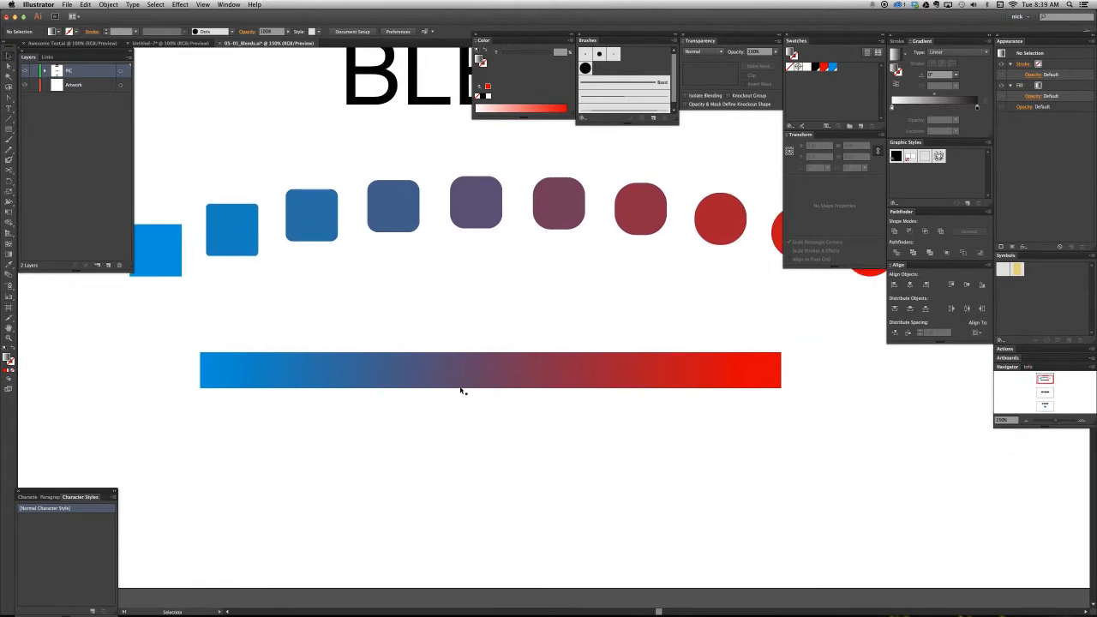
# - Select the whole blue-to-red blend, and select only its blue end square within it
pyautogui.click(461, 387)
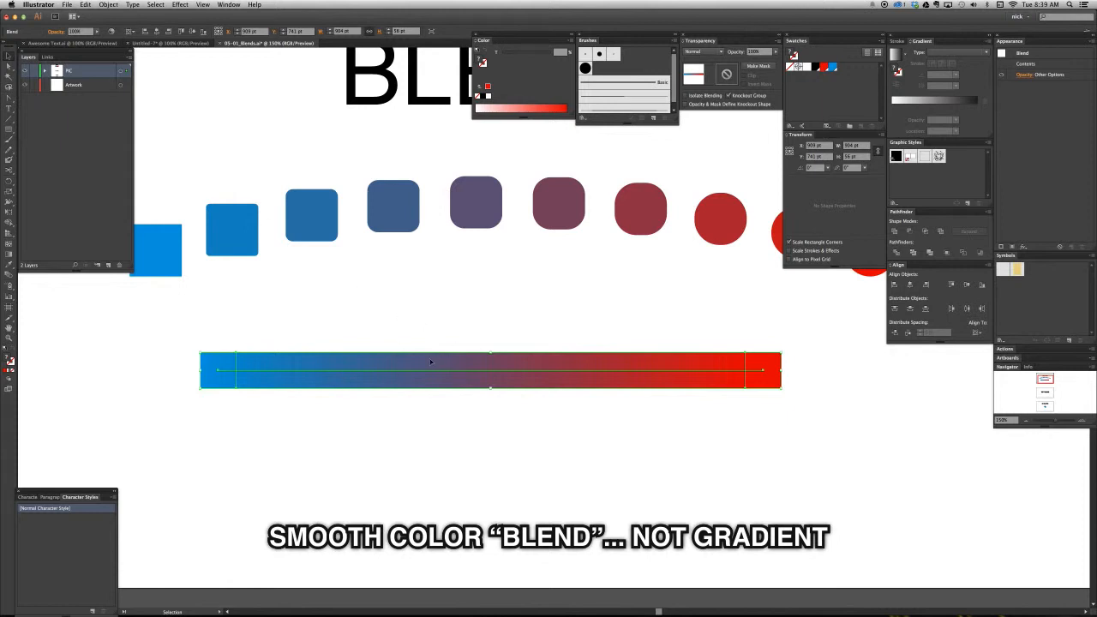
pyautogui.click(339, 407)
pyautogui.press('a')
pyautogui.click(218, 379)
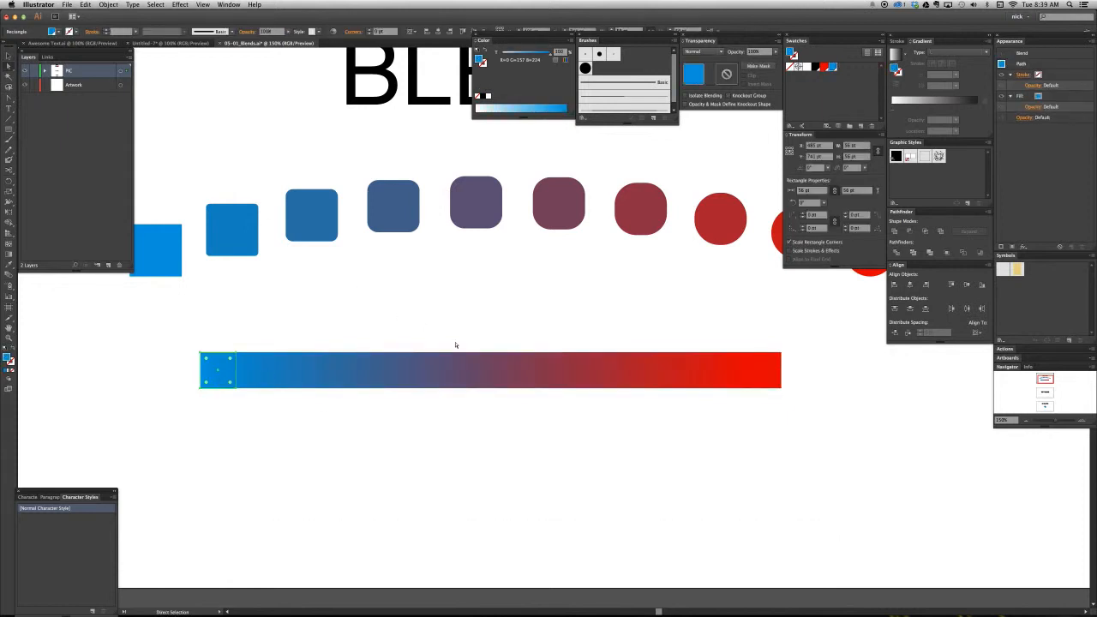
# - Select the blend's red end square on its own, and its spine by itself
pyautogui.click(764, 382)
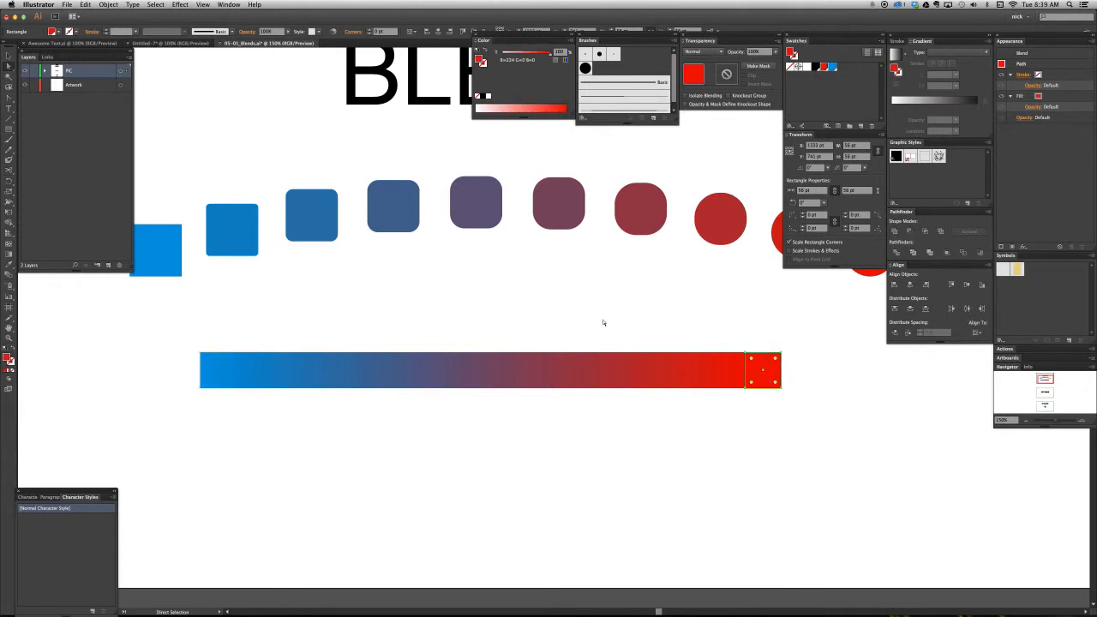
pyautogui.click(638, 367)
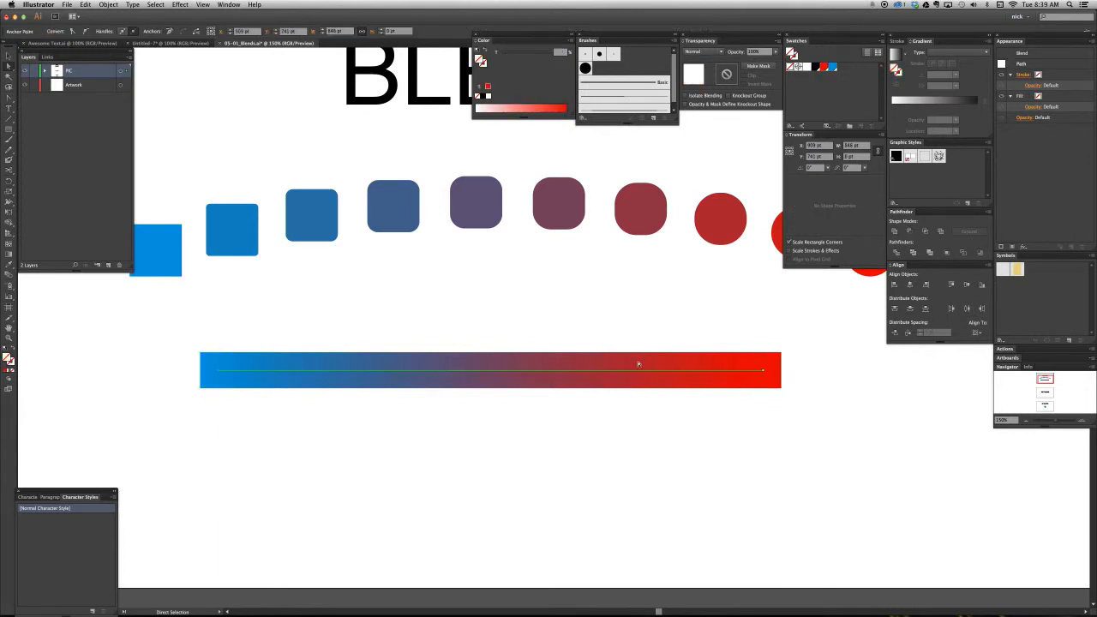
# - Open the blend options for the whole blue-to-red blend and set its spacing to Specified Steps
pyautogui.press('v')
pyautogui.click(237, 362)
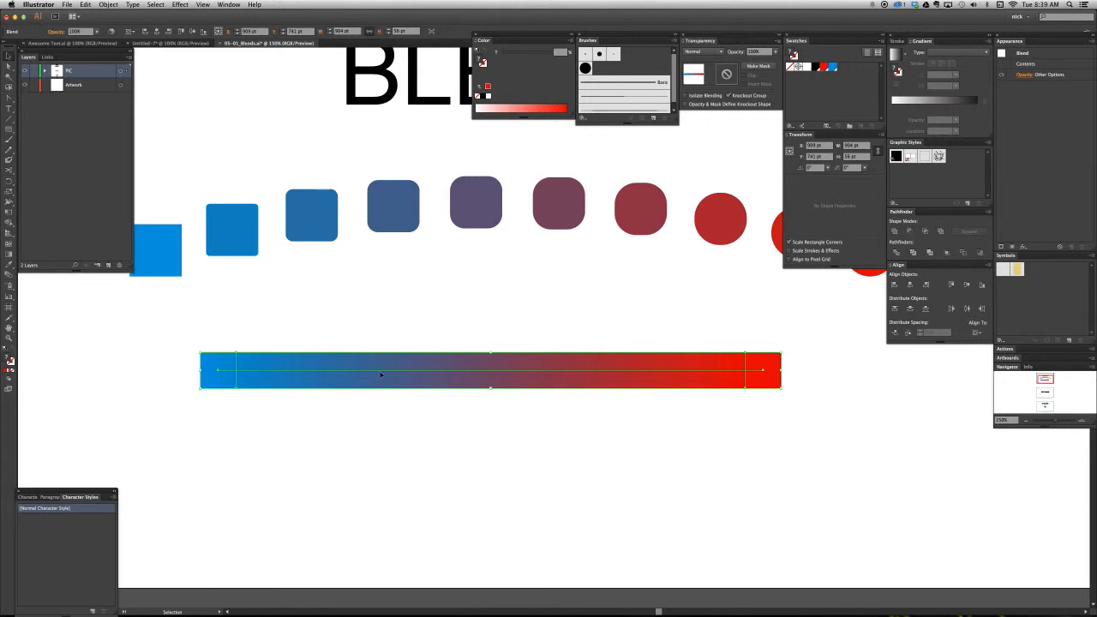
pyautogui.click(107, 5)
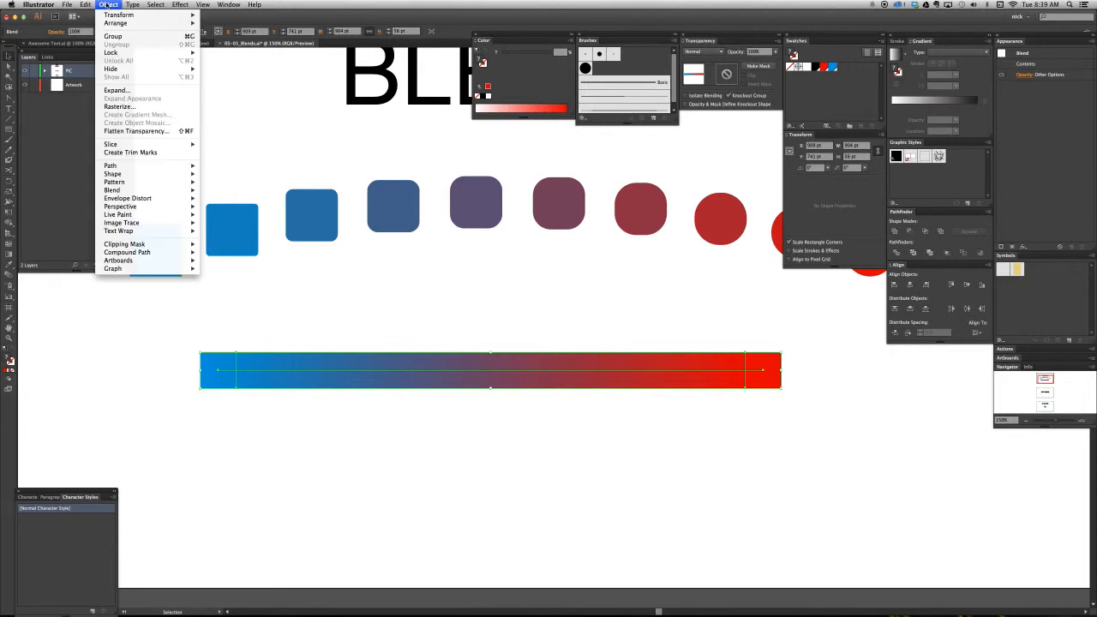
pyautogui.moveTo(146, 190)
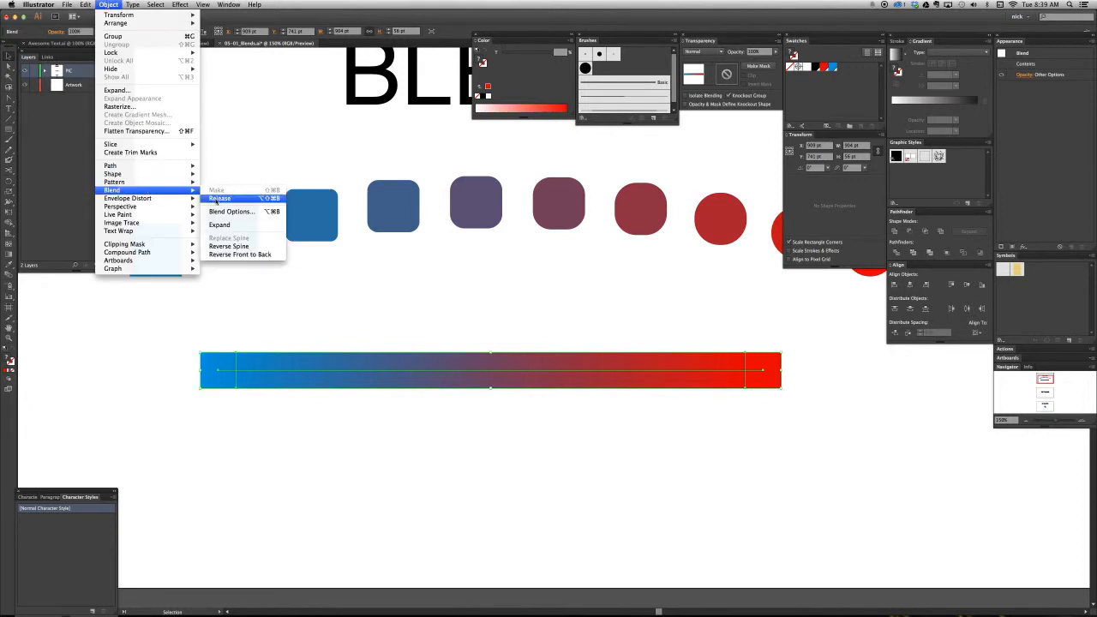
pyautogui.click(272, 212)
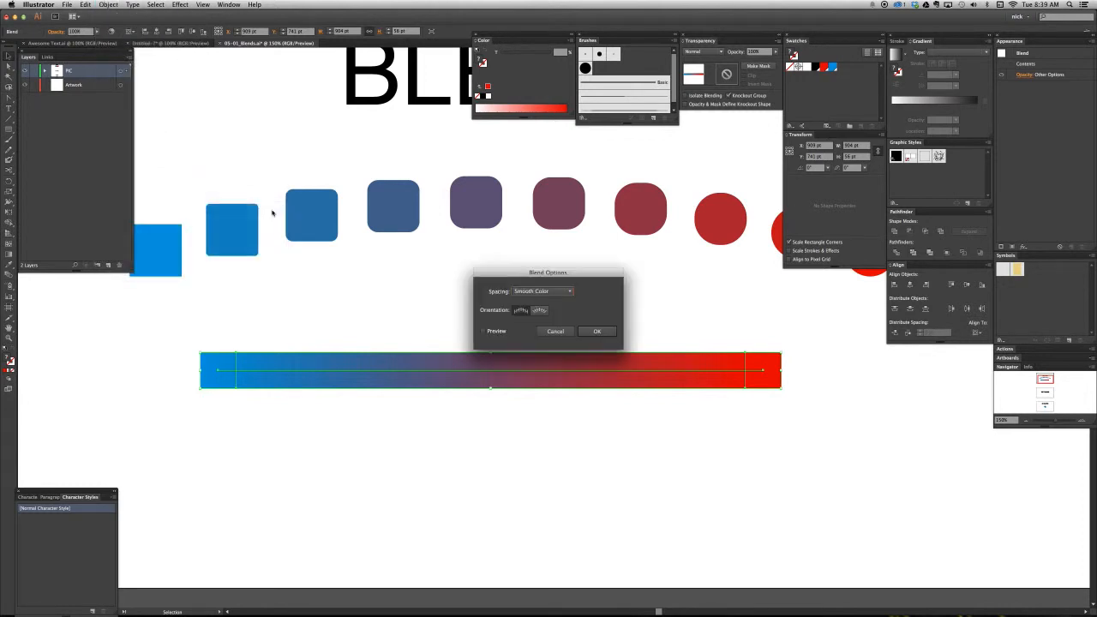
pyautogui.moveTo(515, 272); pyautogui.dragTo(484, 245)
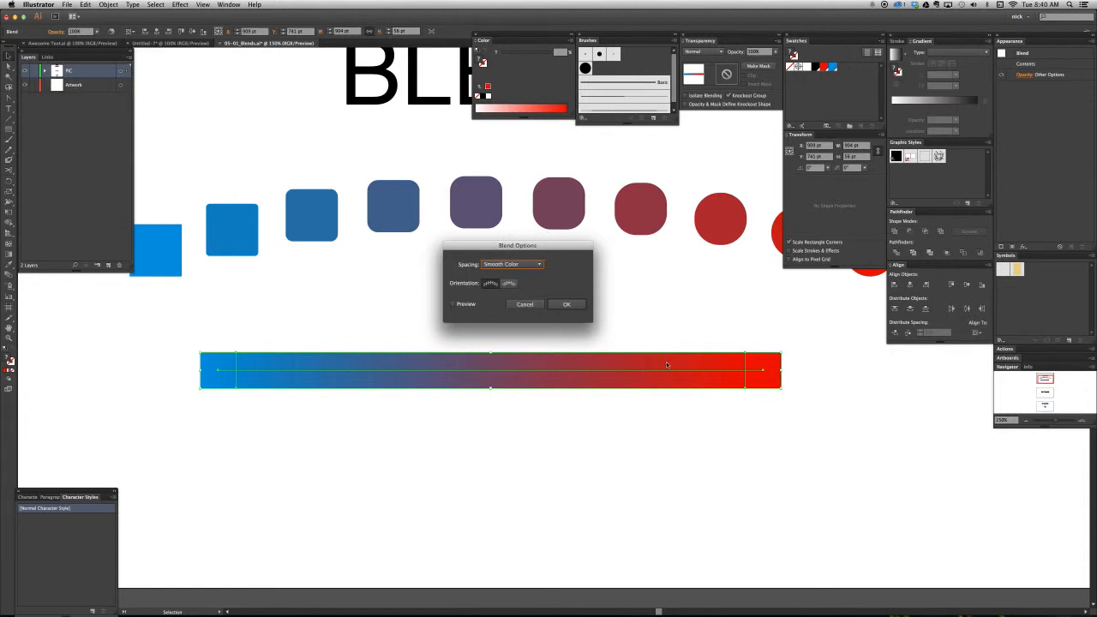
pyautogui.click(540, 268)
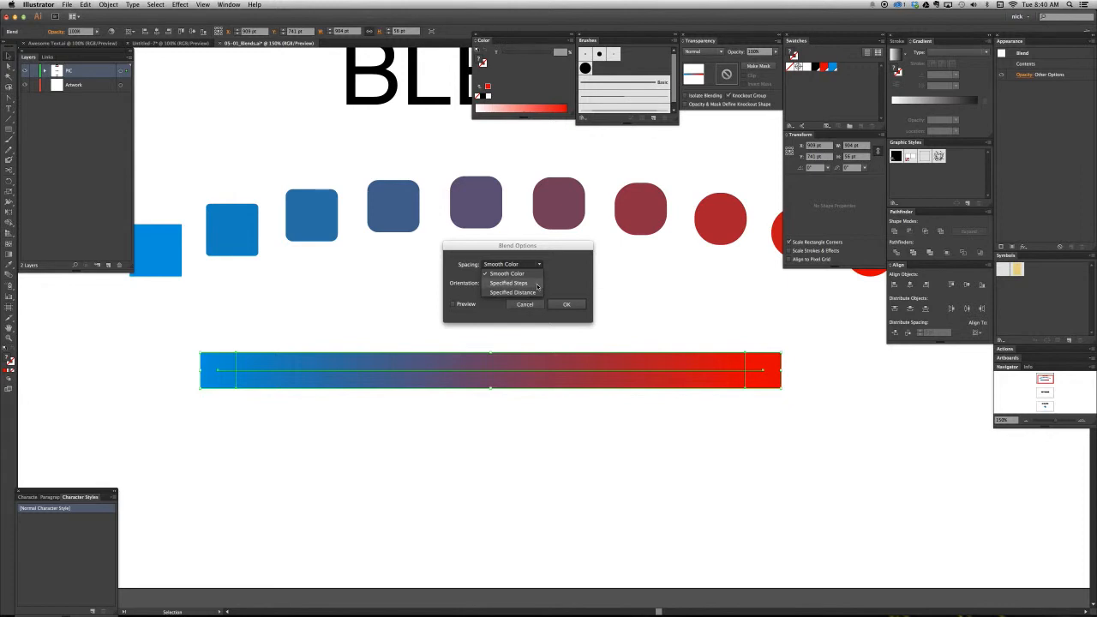
pyautogui.click(538, 285)
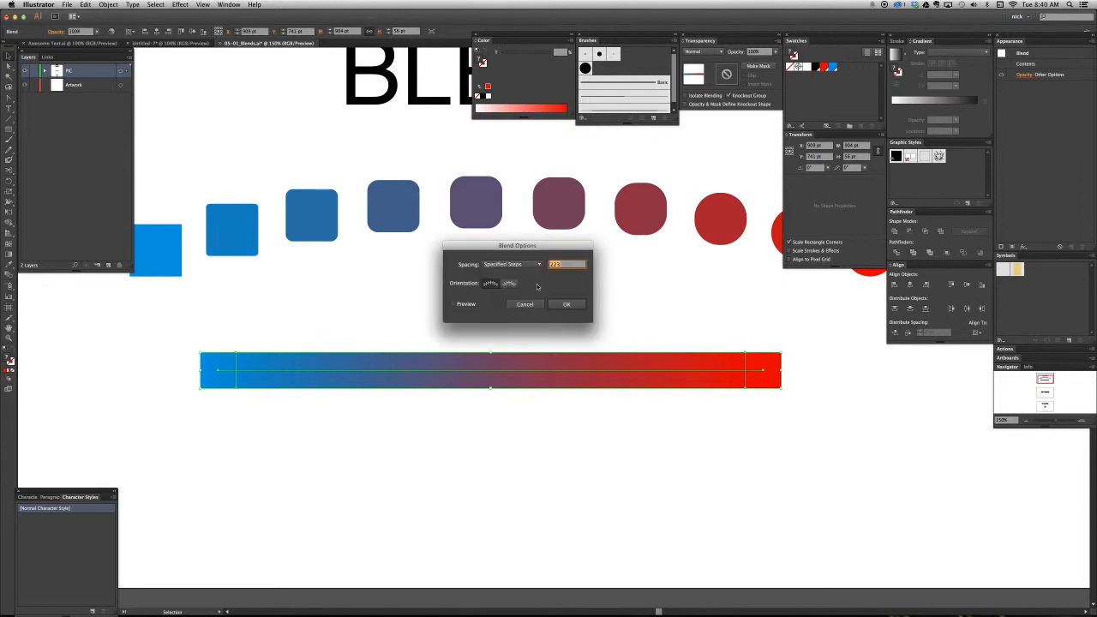
# - Turn on the preview and set the blend to 8 specified steps
pyautogui.click(458, 301)
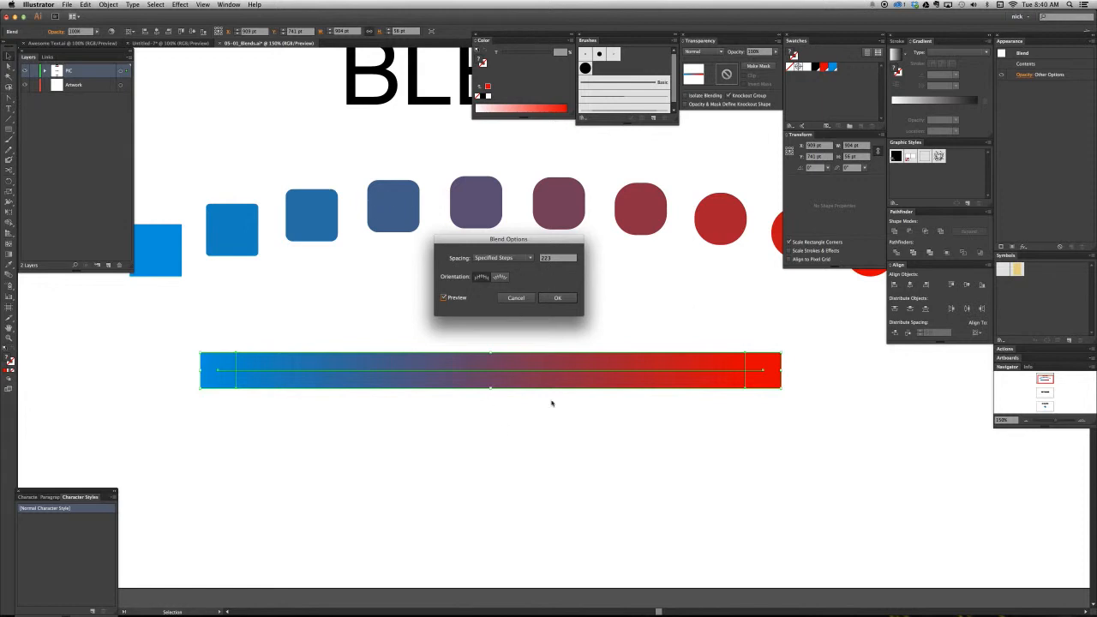
pyautogui.doubleClick(555, 259)
pyautogui.write('8')
pyautogui.press('Tab')
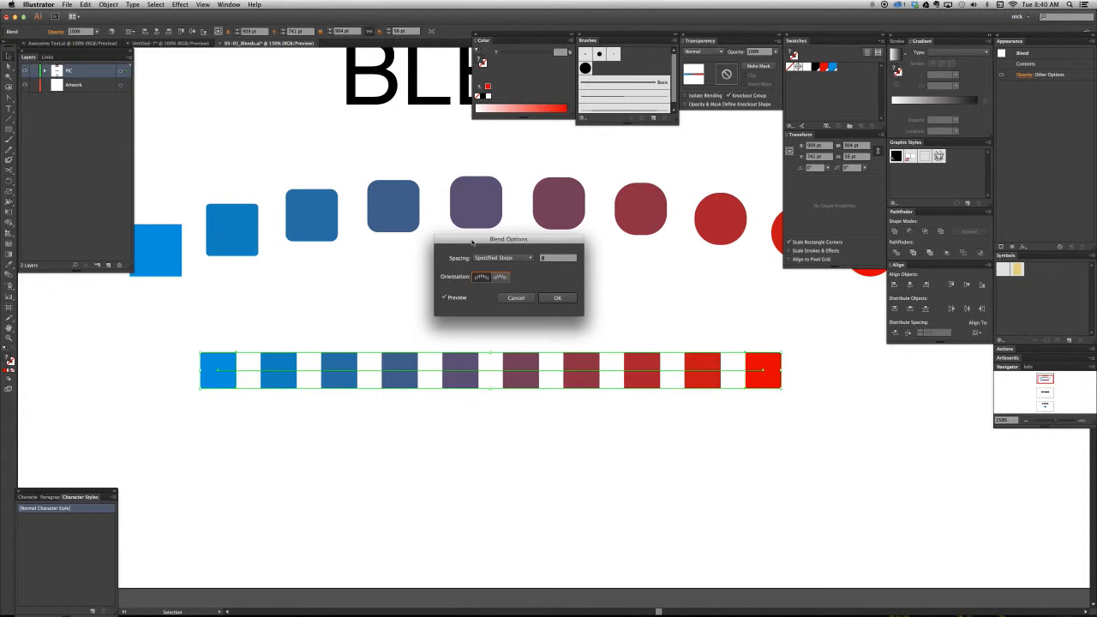
pyautogui.moveTo(475, 248); pyautogui.dragTo(470, 251)
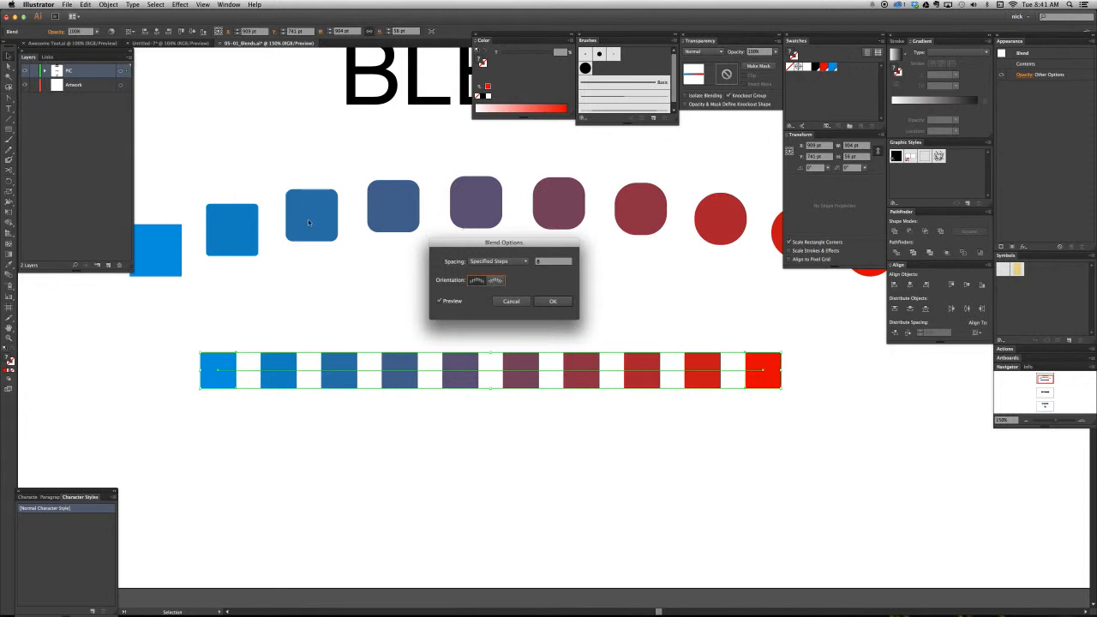
# - Set the blend's orientation to Align to Path, apply the options and deselect the blend
pyautogui.click(501, 281)
pyautogui.click(553, 301)
pyautogui.click(515, 423)
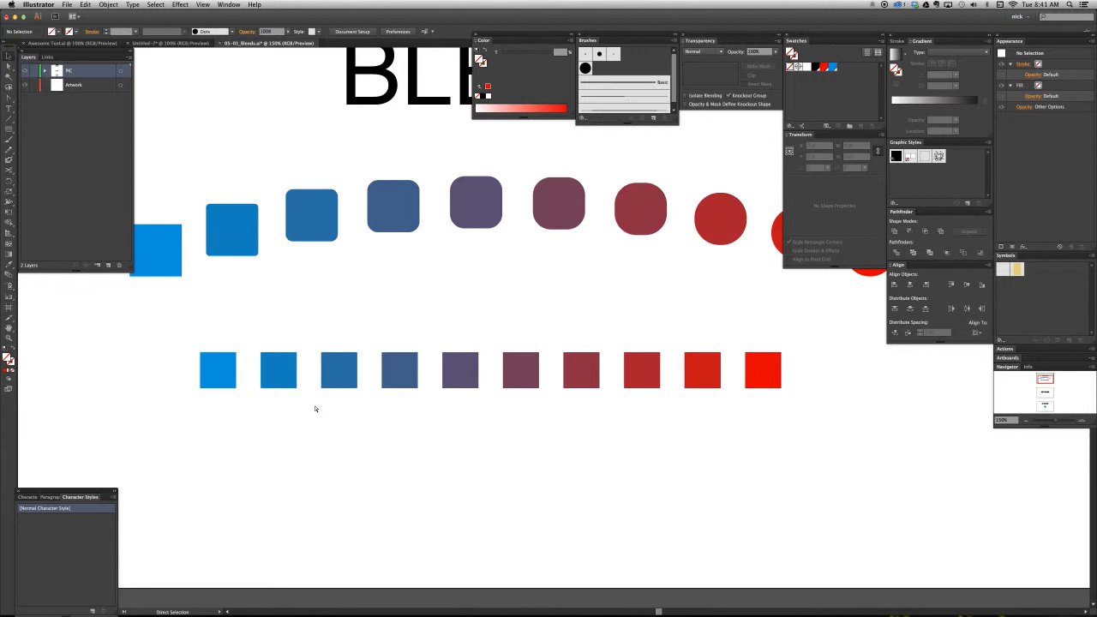
# - Examine the stepped blend's end squares and spine in outline view, and return to the preview view
pyautogui.press('super+y')
pyautogui.moveTo(228, 383); pyautogui.dragTo(247, 419)
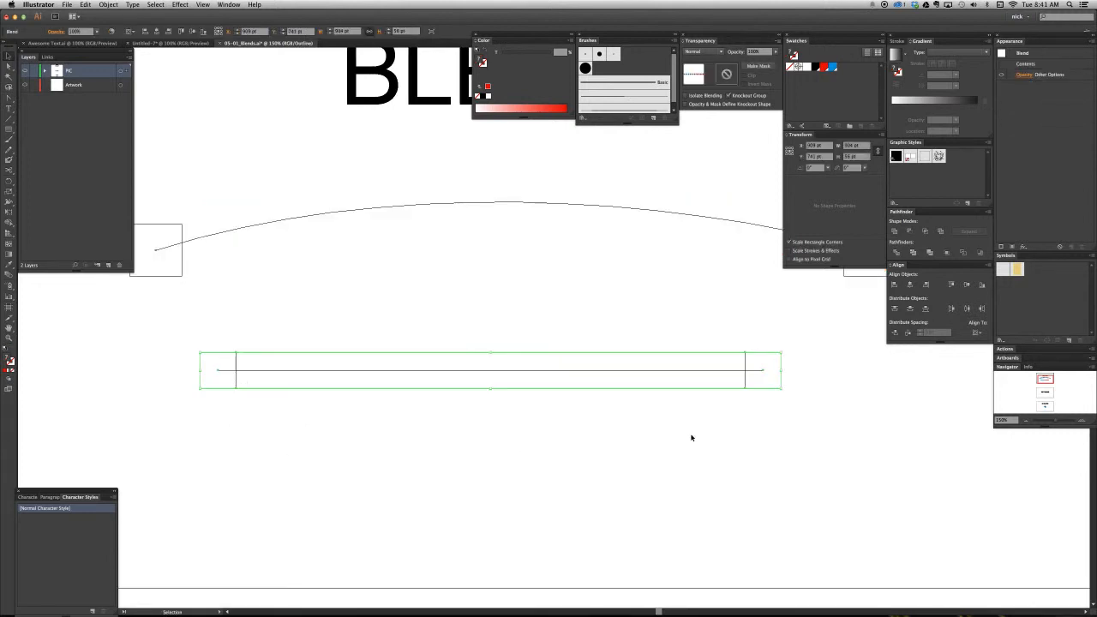
pyautogui.moveTo(722, 412); pyautogui.dragTo(791, 374)
pyautogui.click(827, 393)
pyautogui.press('super+y')
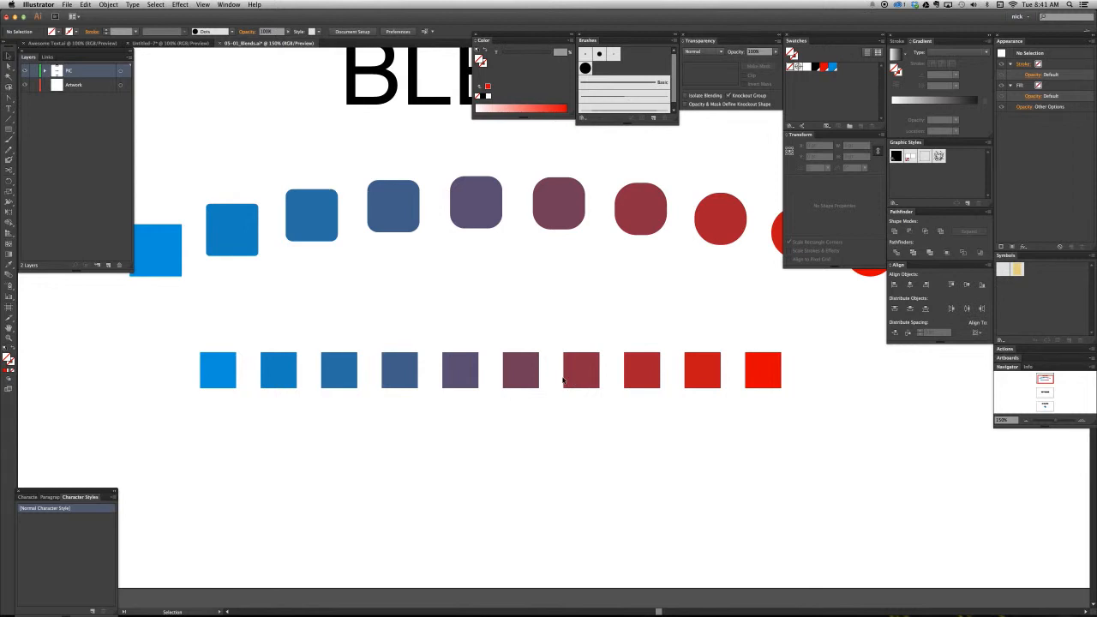
# - Move only the blend's red end square to several spots, leaving it nearly level with the blue one at about X 1232, Y 744 pt
pyautogui.press('a')
pyautogui.moveTo(762, 381); pyautogui.dragTo(608, 466)
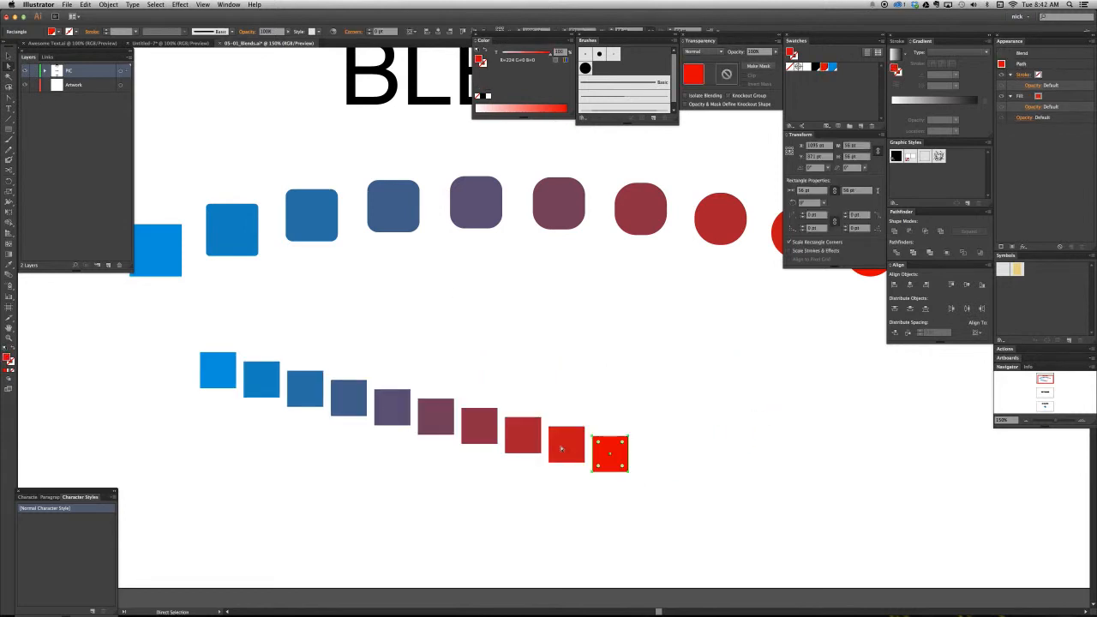
pyautogui.moveTo(600, 474); pyautogui.dragTo(690, 417)
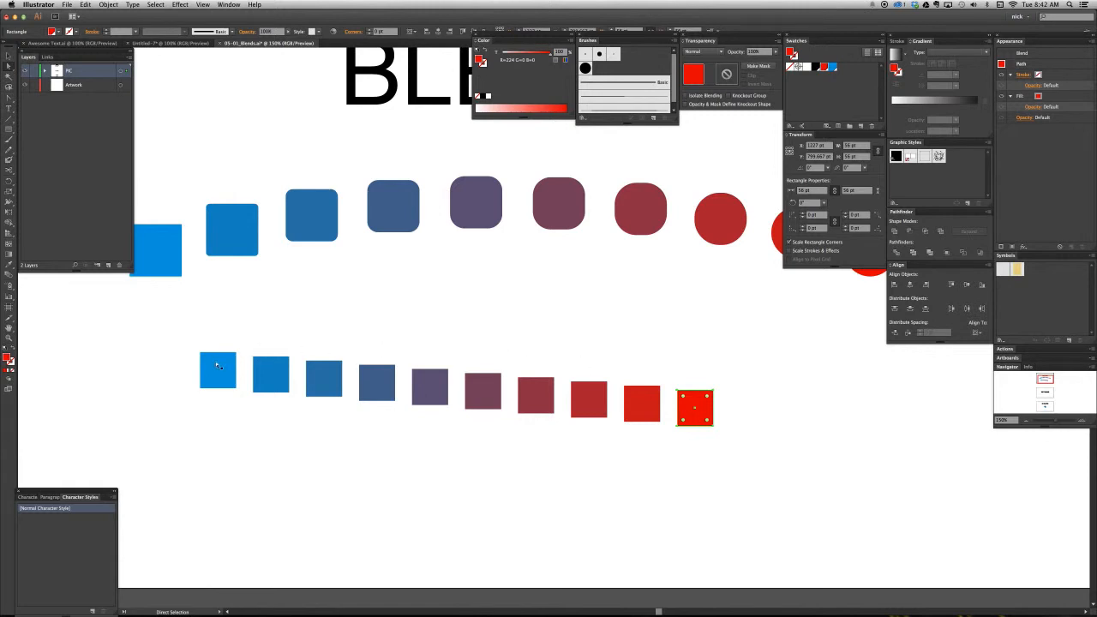
pyautogui.moveTo(692, 419); pyautogui.dragTo(379, 438)
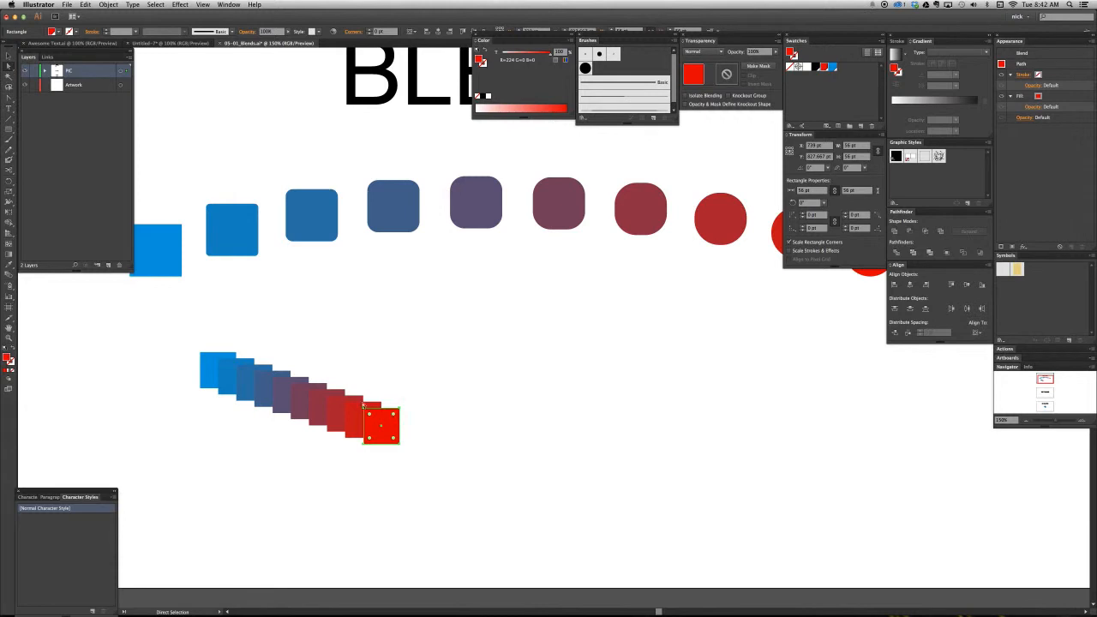
pyautogui.click(387, 396)
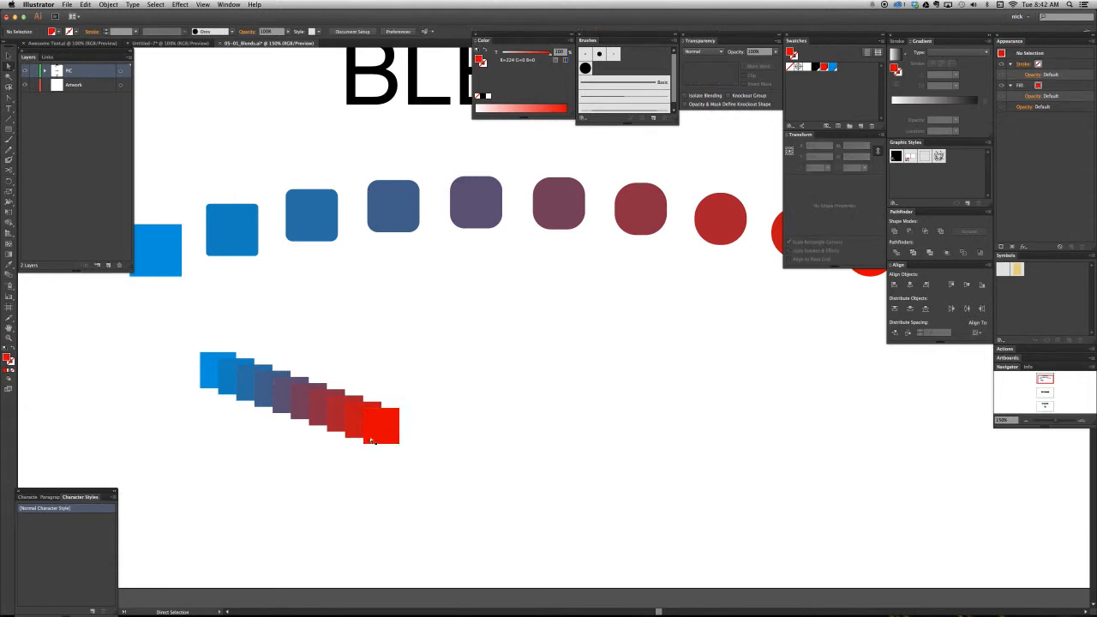
pyautogui.moveTo(356, 446); pyautogui.dragTo(700, 382)
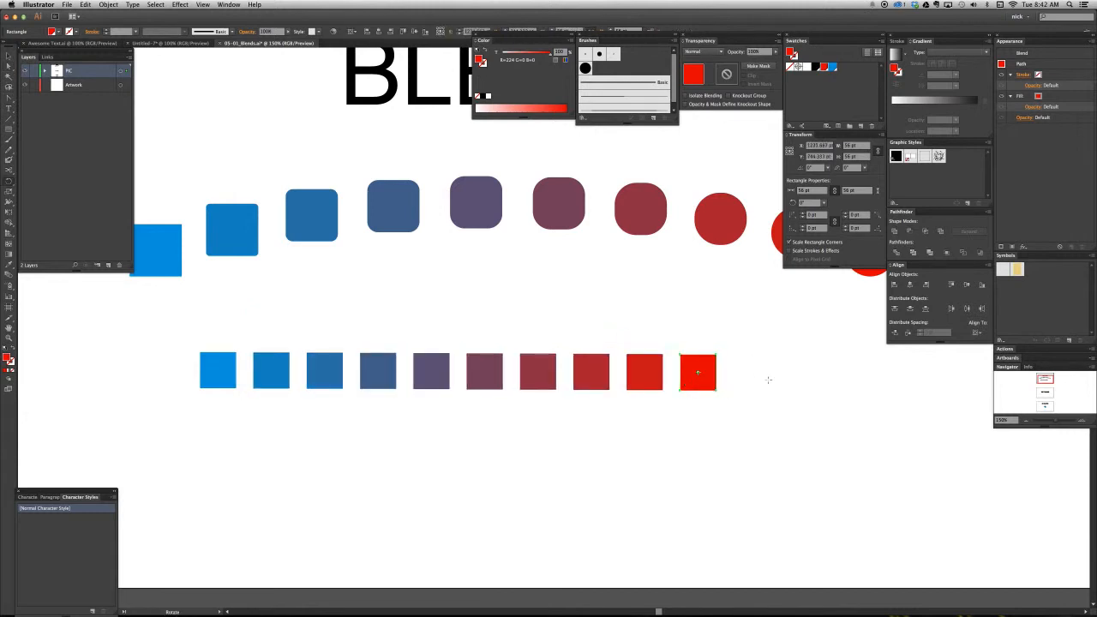
# - Rotate the blend's red end square clockwise to an angle of about 339°
pyautogui.press('r')
pyautogui.moveTo(766, 399); pyautogui.dragTo(757, 408)
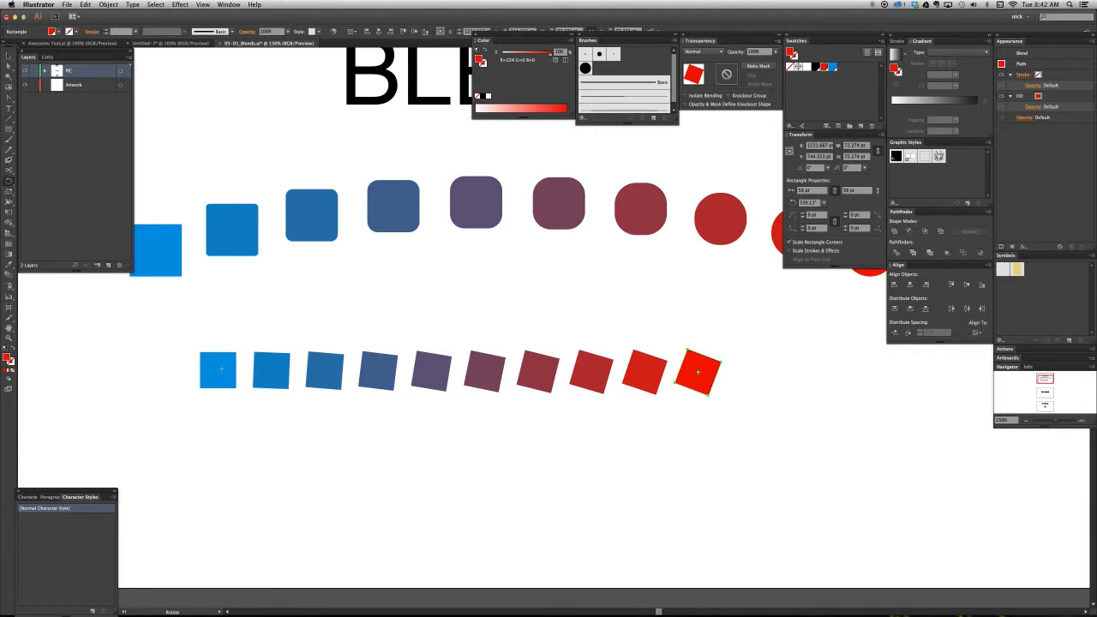
pyautogui.press('a')
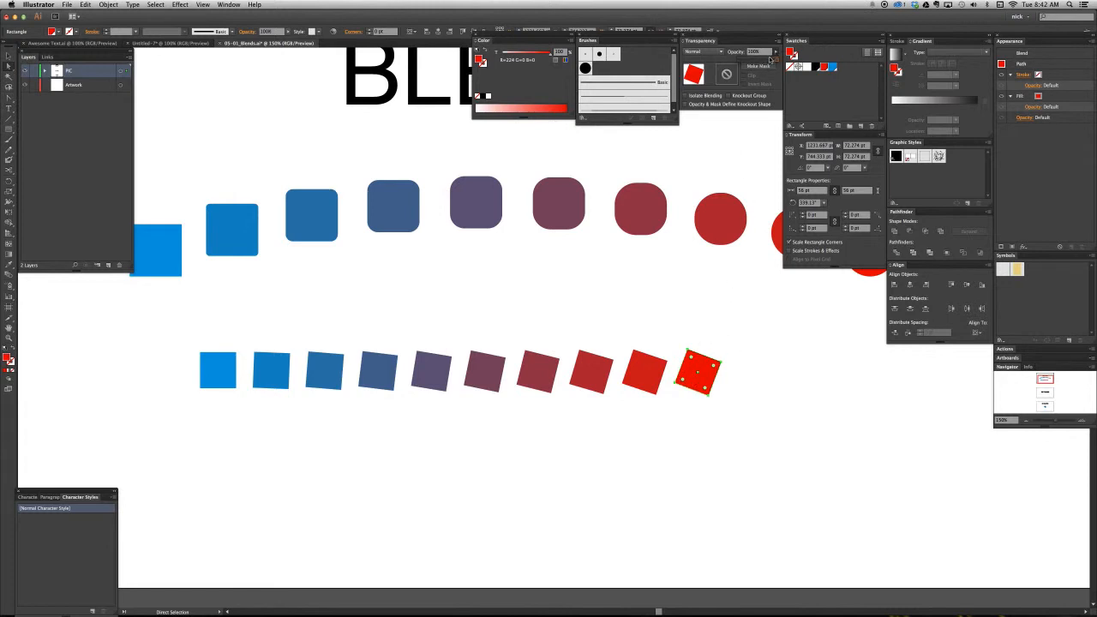
# - Try an opacity of 15% on the blend's red end square, compare it with the blue one, and restore full opacity
pyautogui.moveTo(771, 60); pyautogui.dragTo(746, 62)
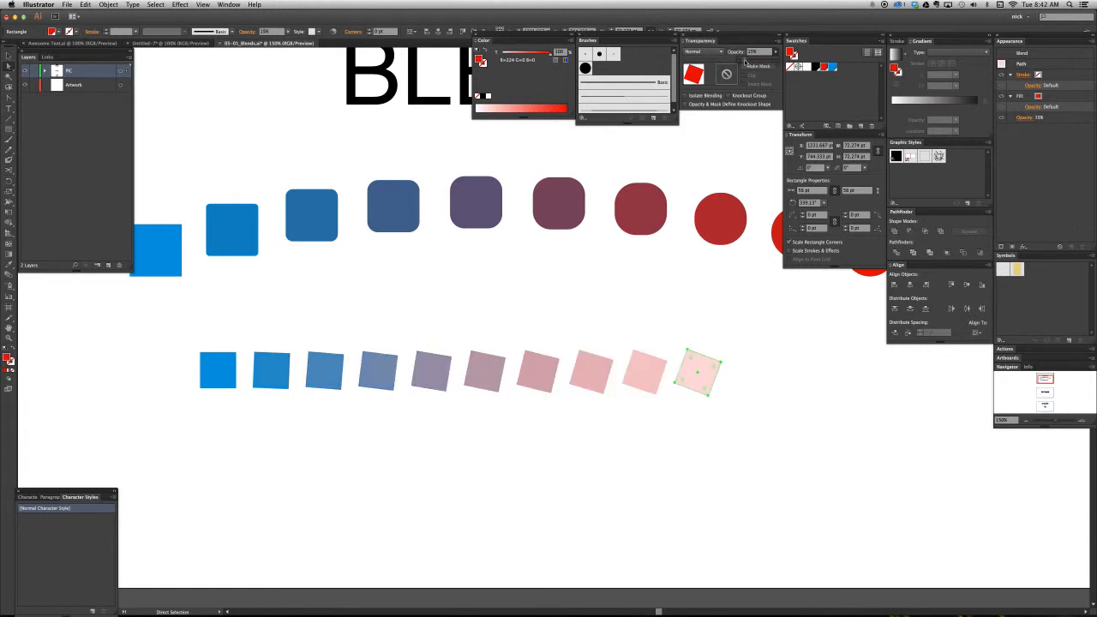
pyautogui.click(215, 387)
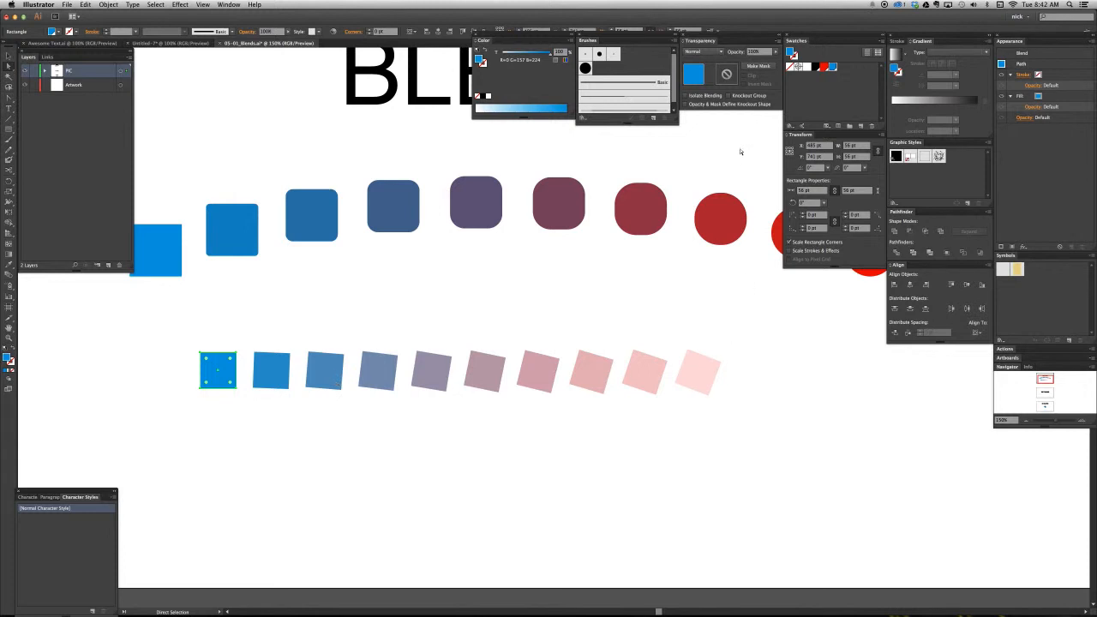
pyautogui.click(704, 375)
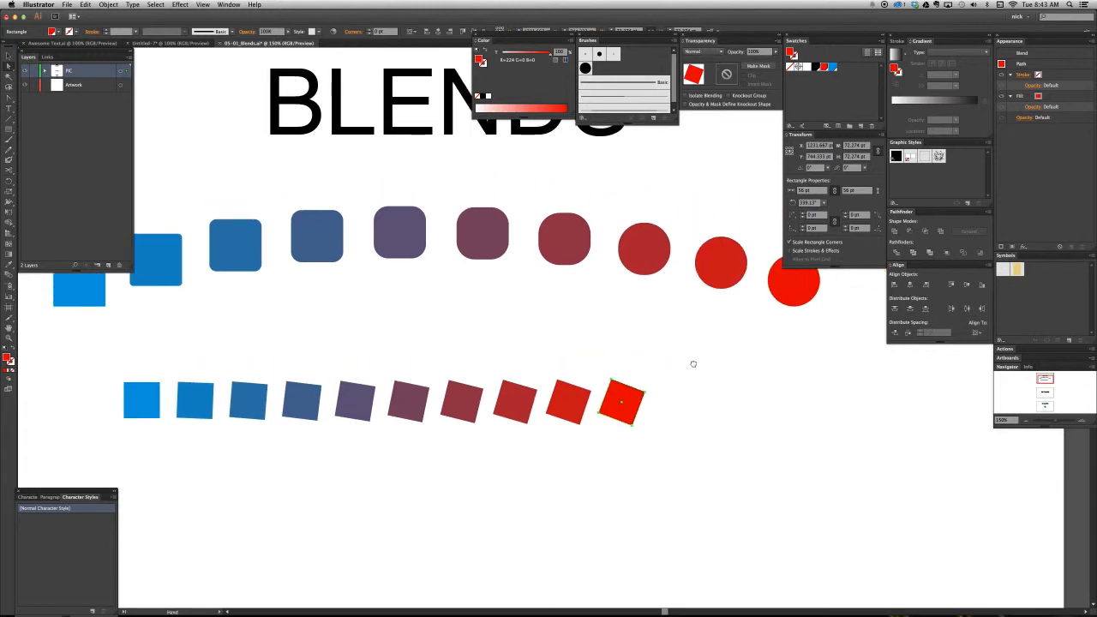
# - Apply a Round Corners effect with a 15 pt radius to the path of the blend's red end square
pyautogui.moveTo(694, 365); pyautogui.dragTo(664, 371)
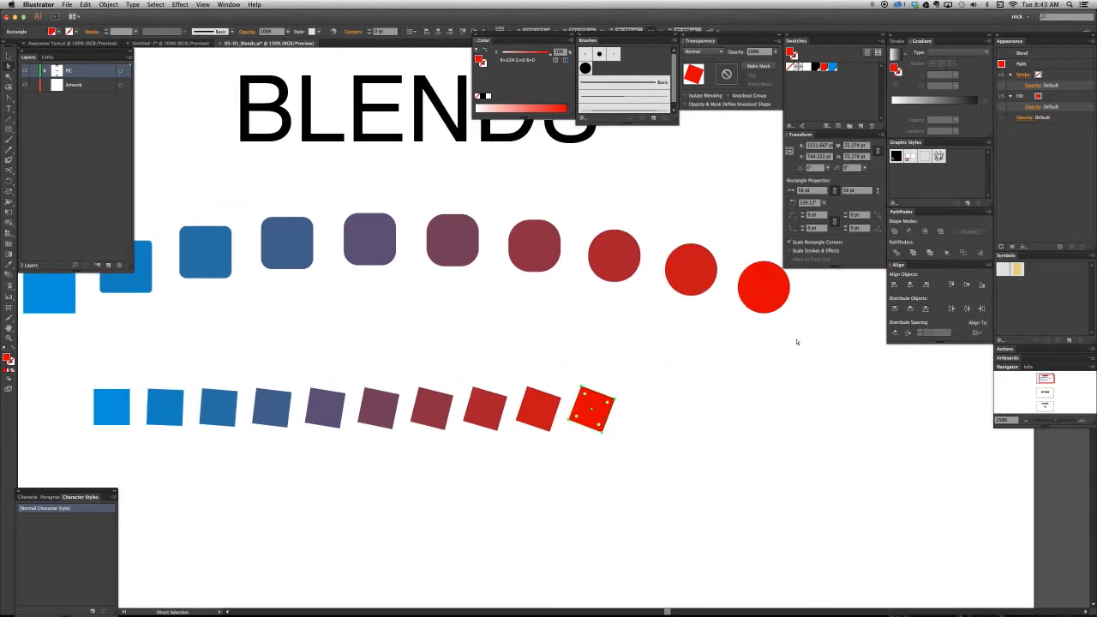
pyautogui.click(1036, 63)
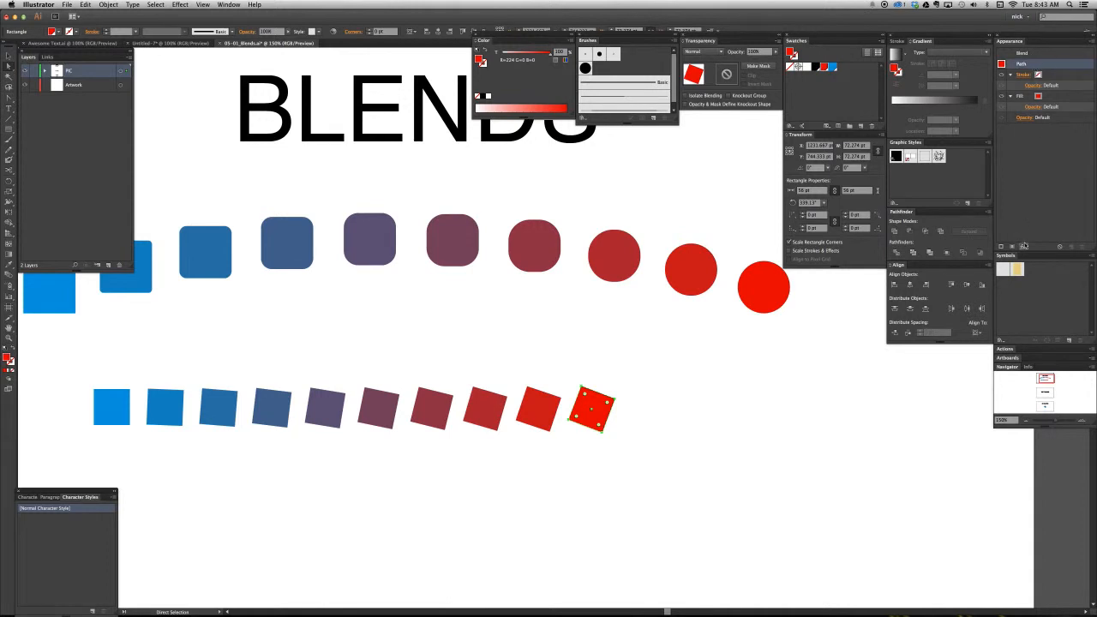
pyautogui.click(1023, 246)
pyautogui.moveTo(1012, 320)
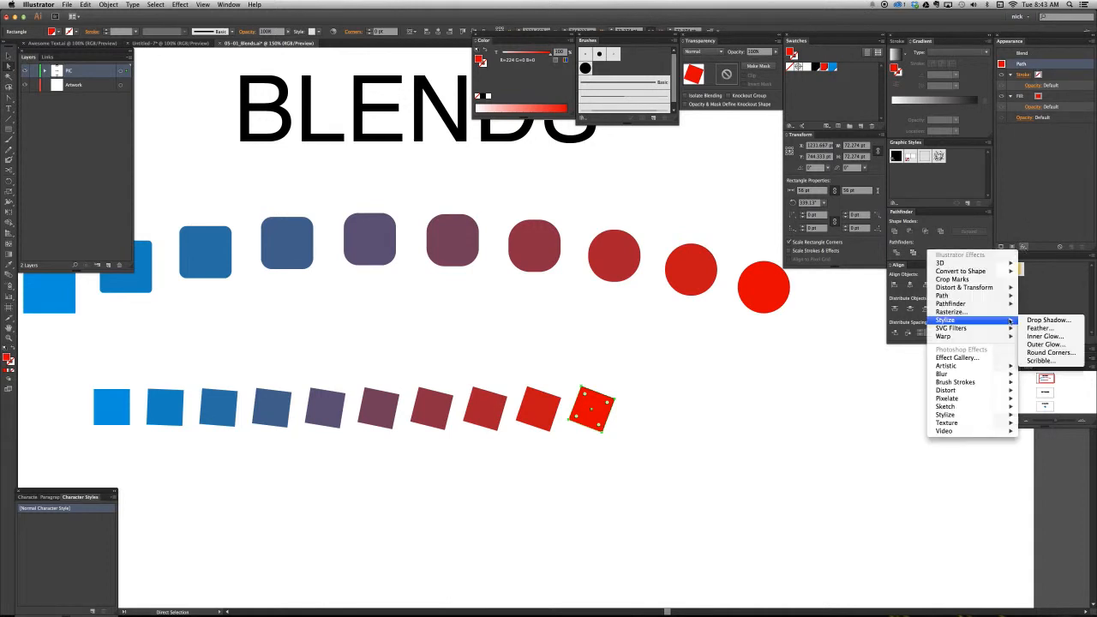
pyautogui.click(1025, 353)
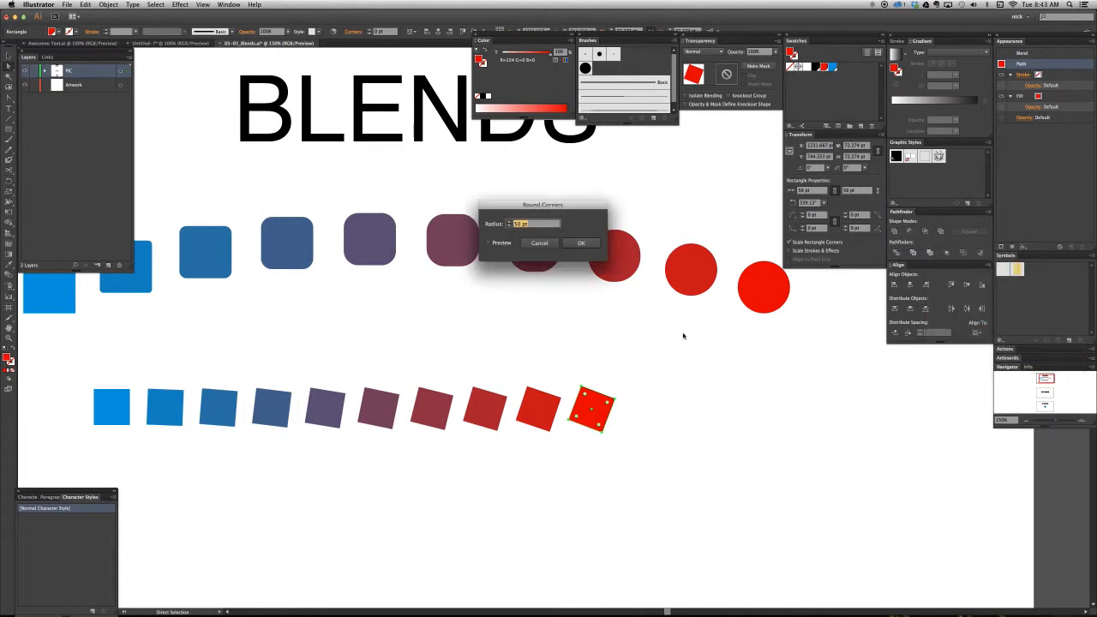
pyautogui.click(509, 226)
pyautogui.click(504, 243)
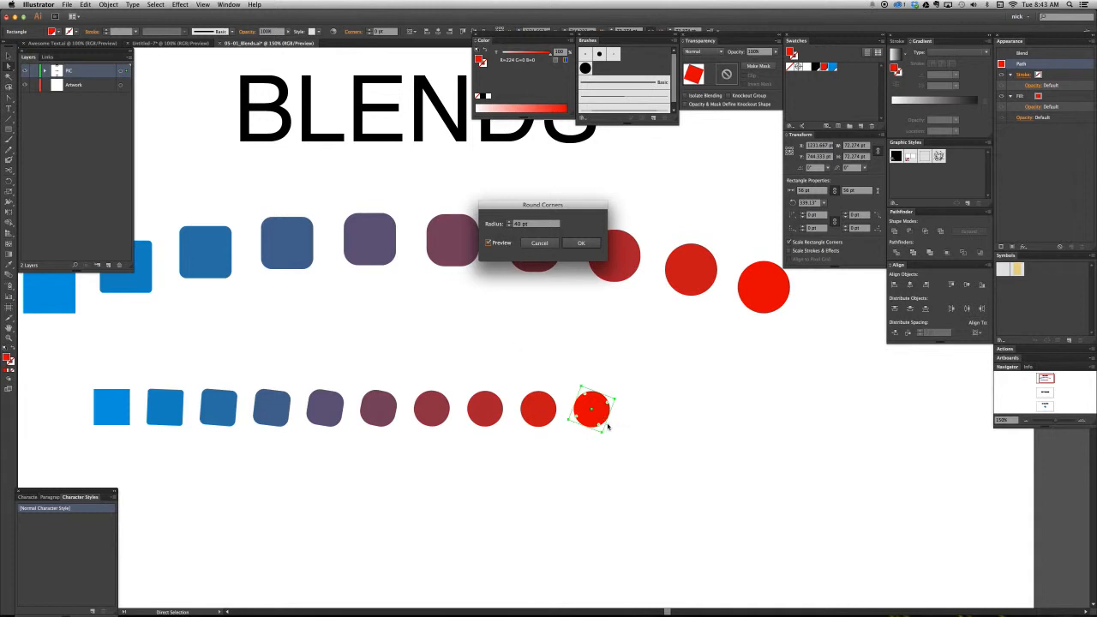
pyautogui.click(510, 226)
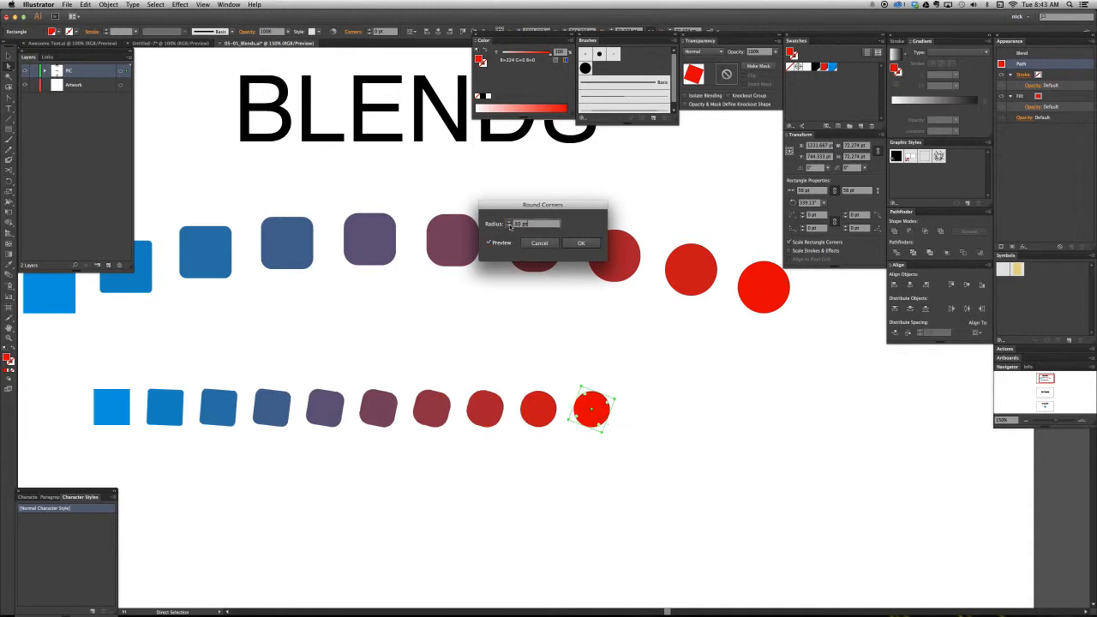
pyautogui.click(509, 225)
pyautogui.click(509, 225)
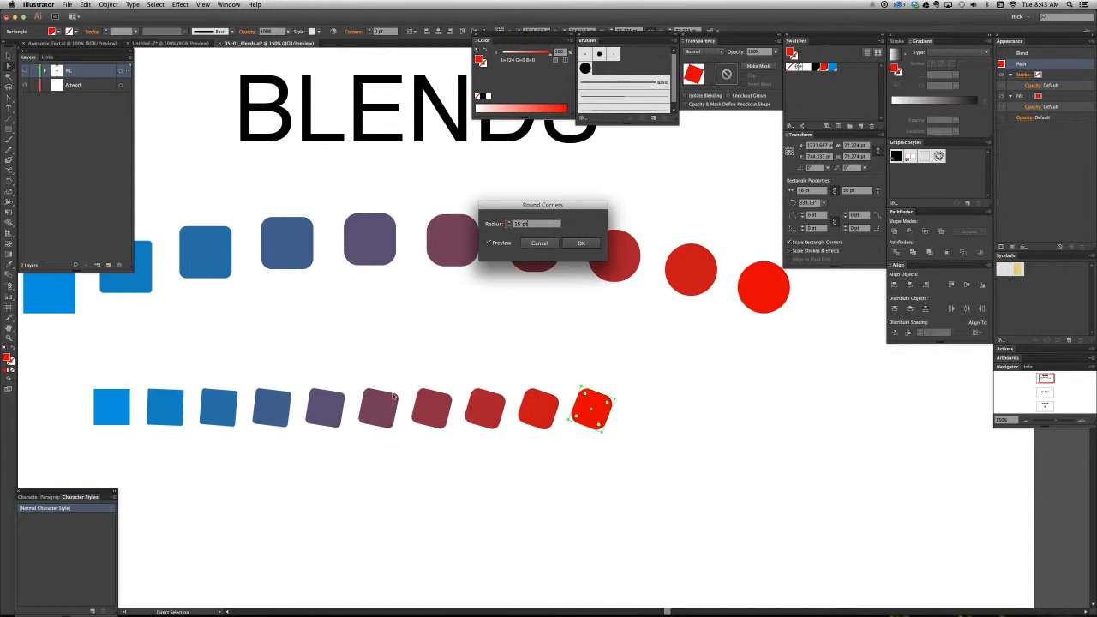
pyautogui.click(581, 243)
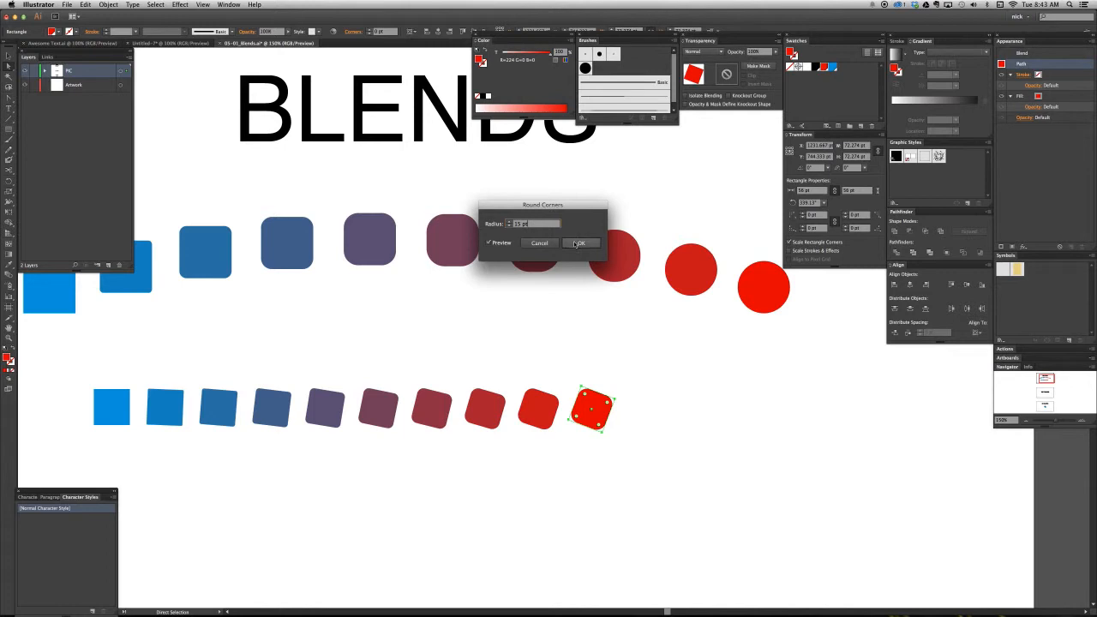
# - Select the blend's blue end square to compare its appearance, and clear the selection
pyautogui.click(128, 397)
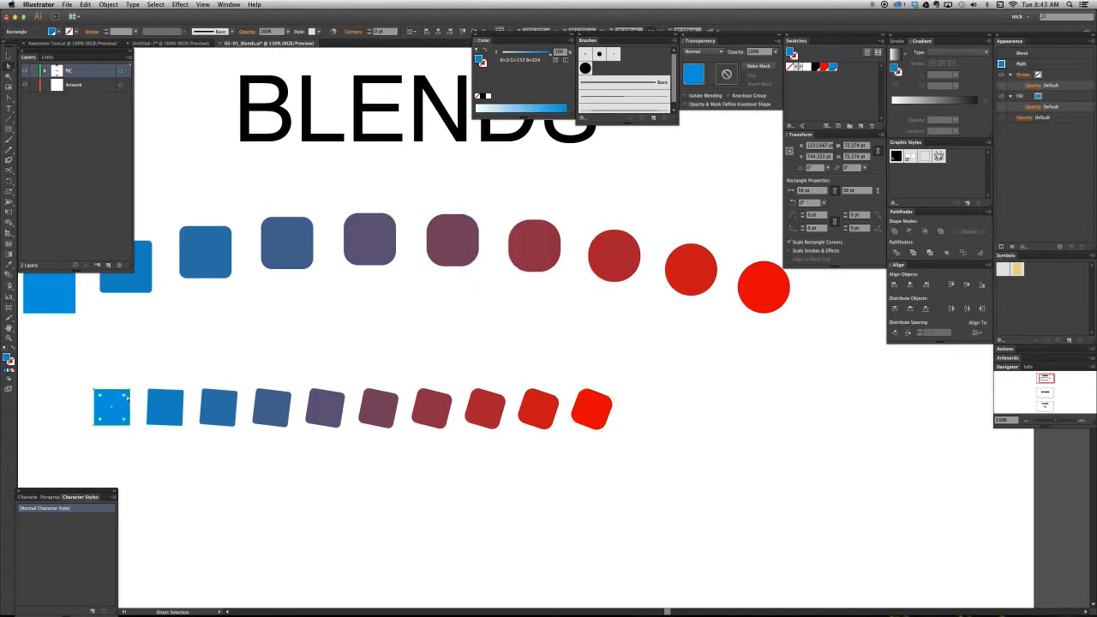
pyautogui.click(173, 368)
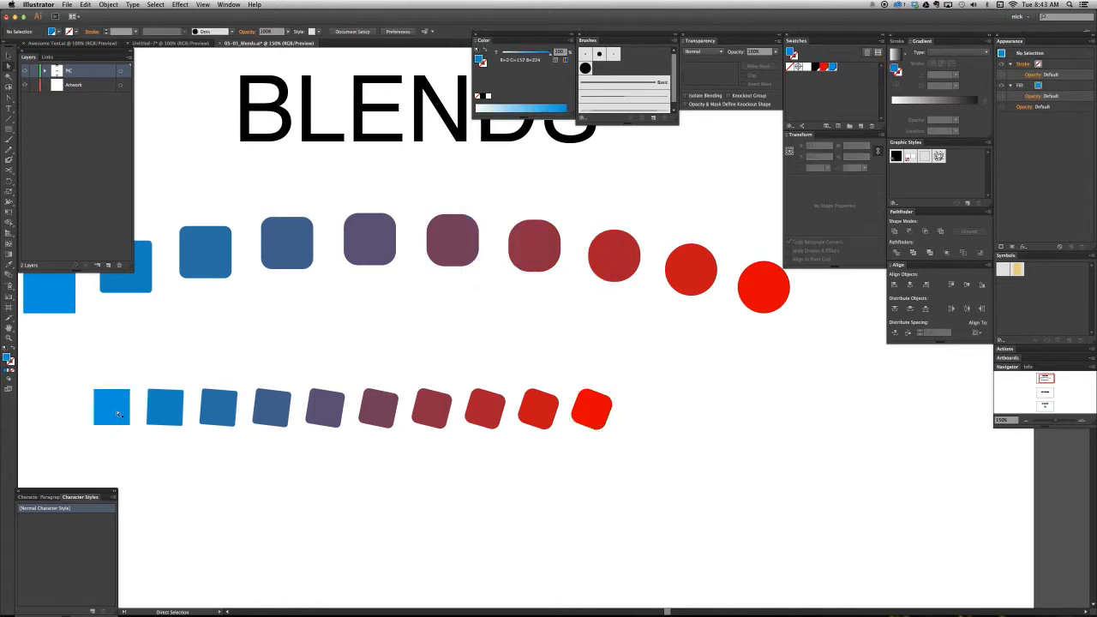
pyautogui.hscroll(-3, 270, 429)
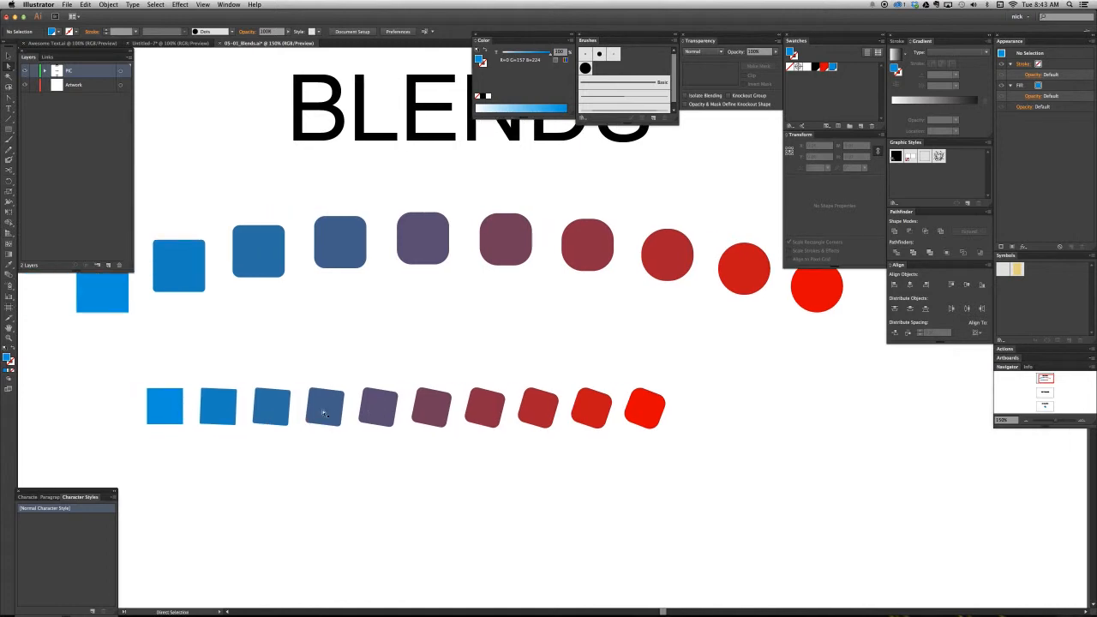
# - Give the blend's red end square a thick black stroke placed below its fill in the appearance stack
pyautogui.click(646, 420)
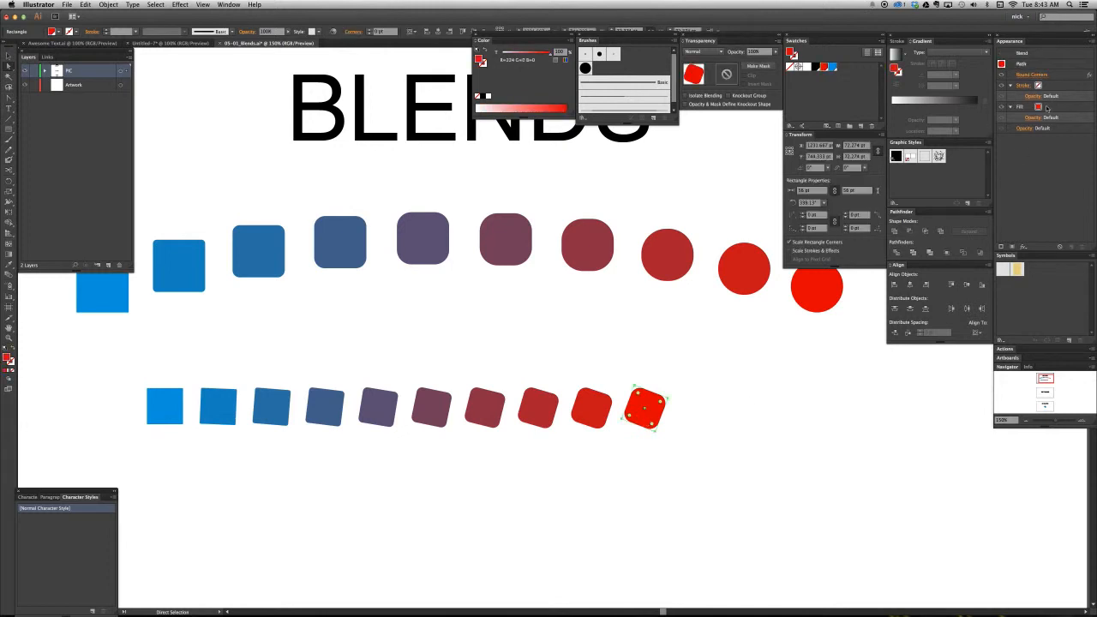
pyautogui.moveTo(1051, 121); pyautogui.dragTo(1051, 120)
pyautogui.click(1052, 109)
pyautogui.click(1053, 108)
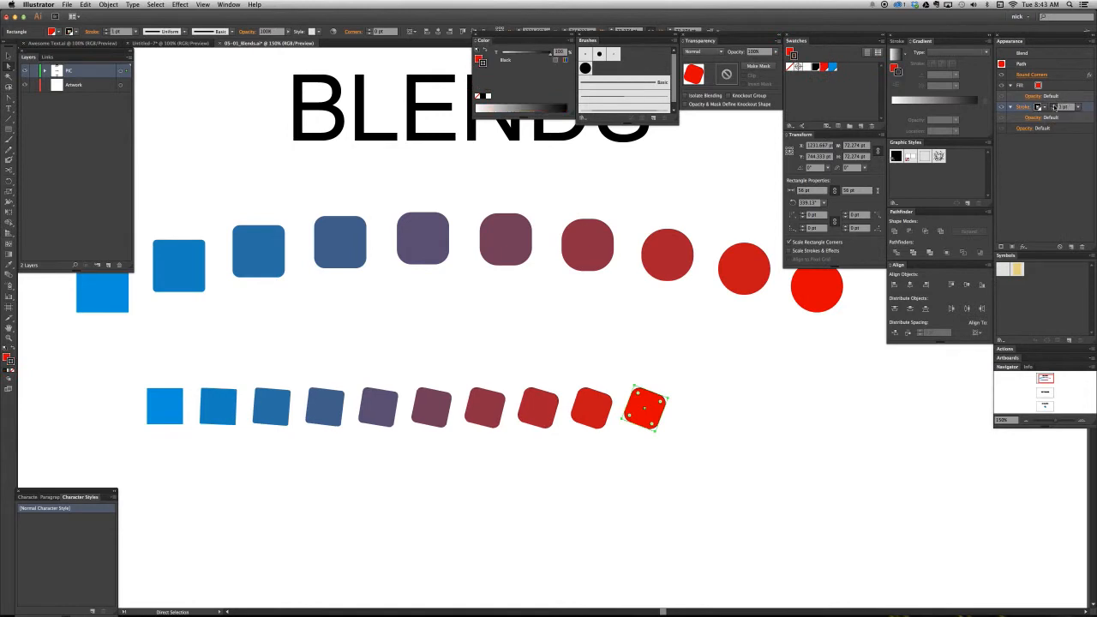
pyautogui.click(1054, 107)
pyautogui.click(1054, 106)
pyautogui.click(1054, 107)
pyautogui.click(1054, 107)
pyautogui.click(1055, 106)
pyautogui.click(1054, 106)
pyautogui.click(1054, 106)
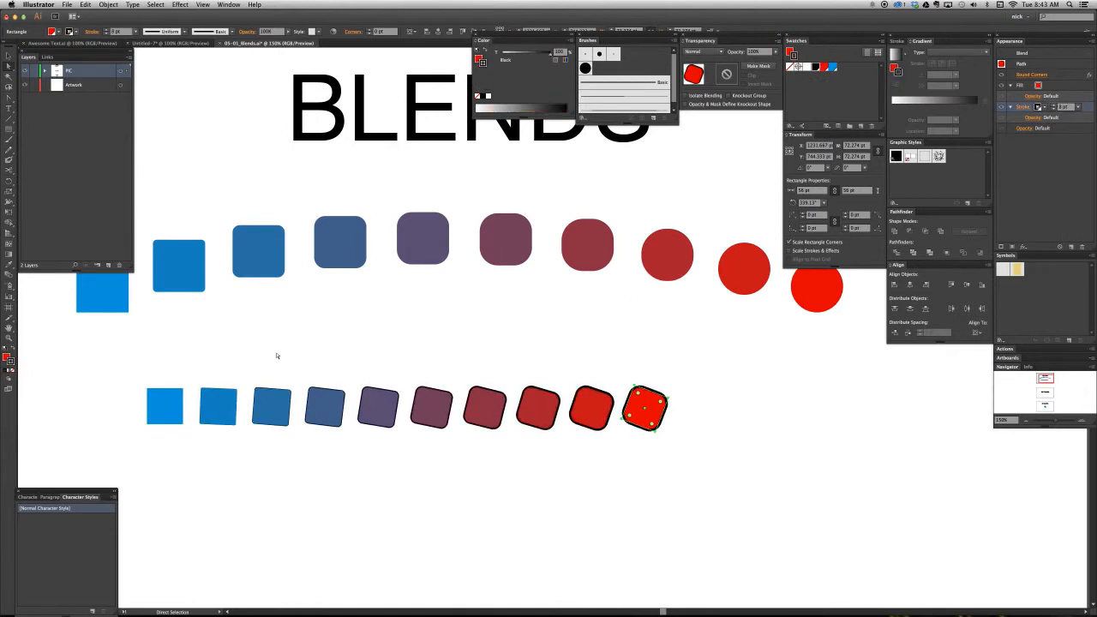
# - Compare the appearance of the blend's blue and red end squares and examine the stroke on the intermediate squares up close
pyautogui.click(175, 398)
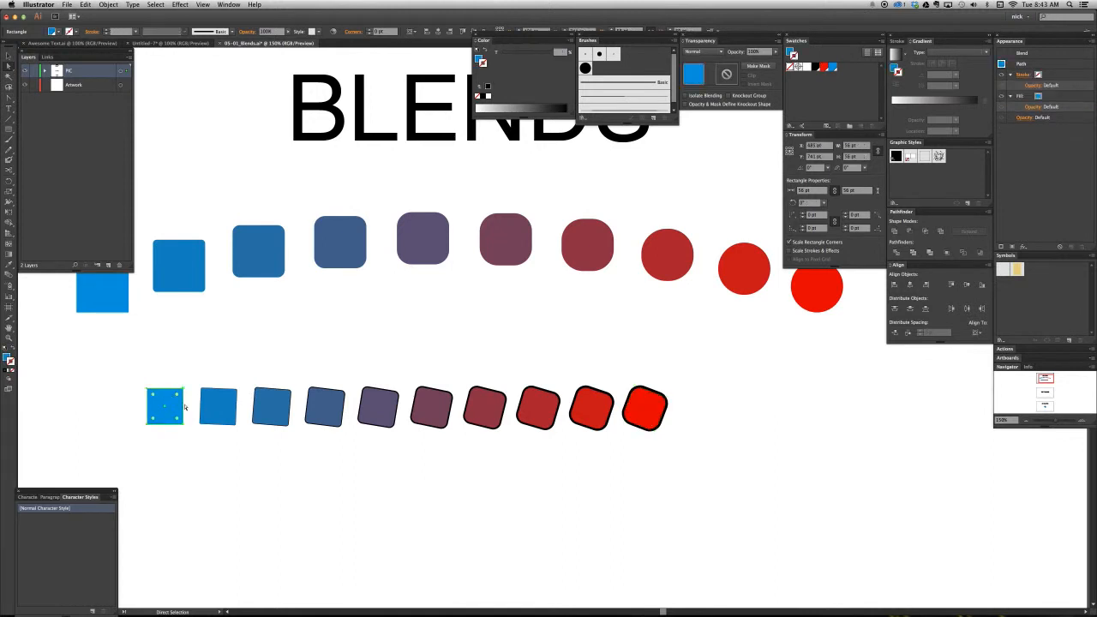
pyautogui.click(215, 385)
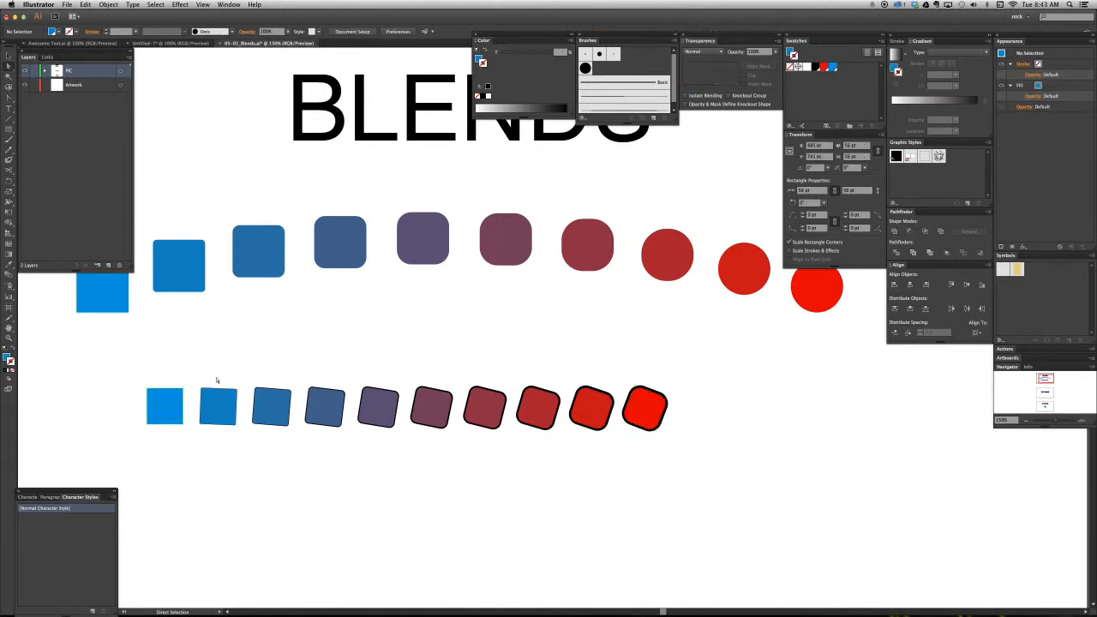
pyautogui.moveTo(176, 364); pyautogui.dragTo(293, 426)
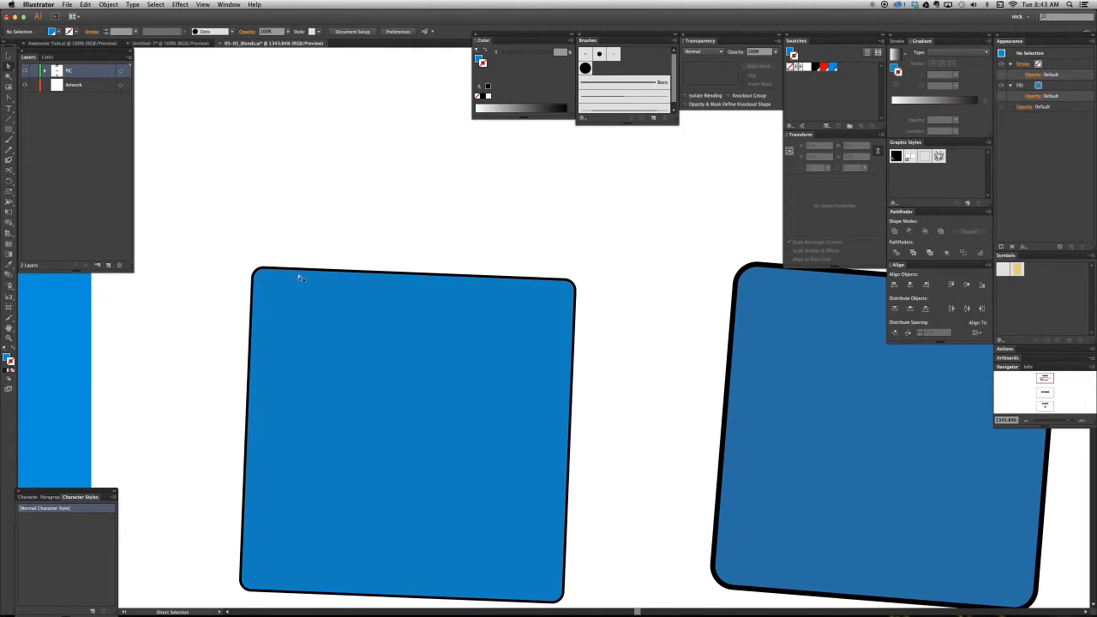
pyautogui.press('super+minus')
pyautogui.press('super+minus')
pyautogui.press('super+minus')
pyautogui.press('super+minus')
pyautogui.press('super+minus')
pyautogui.press('super+minus')
pyautogui.press('super+minus')
pyautogui.press('super+minus')
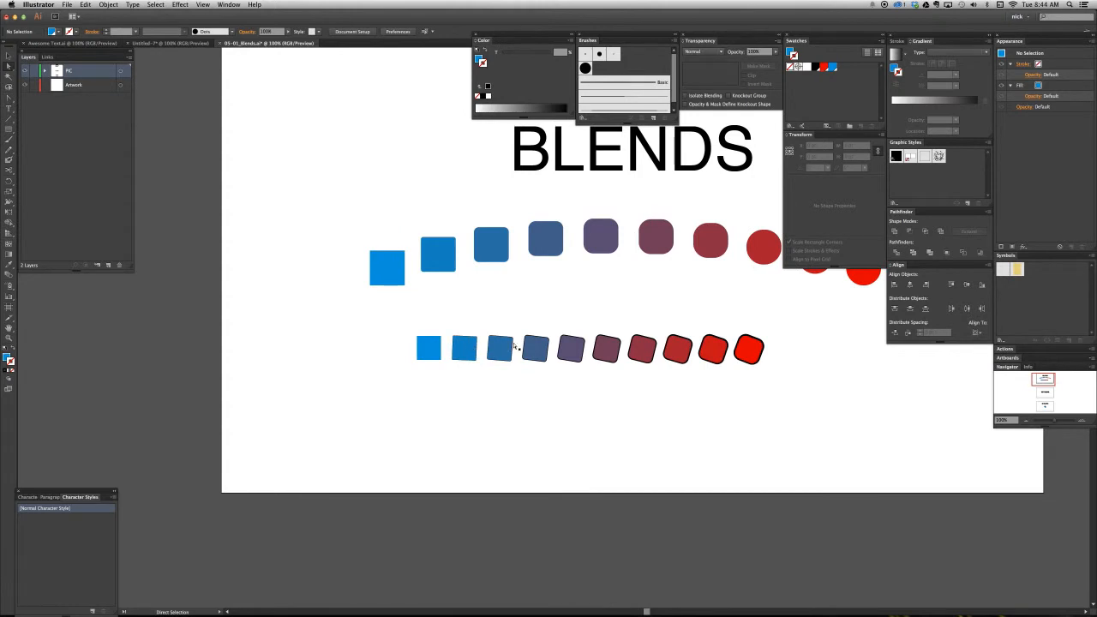
pyautogui.press('super+plus')
pyautogui.hscroll(3, 642, 357)
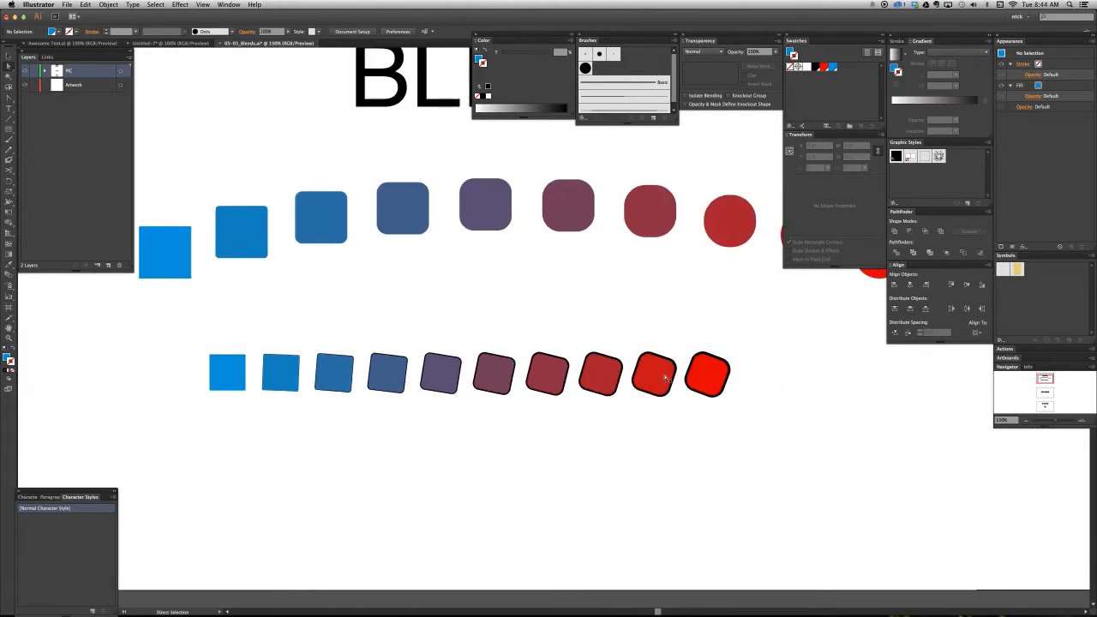
pyautogui.click(708, 382)
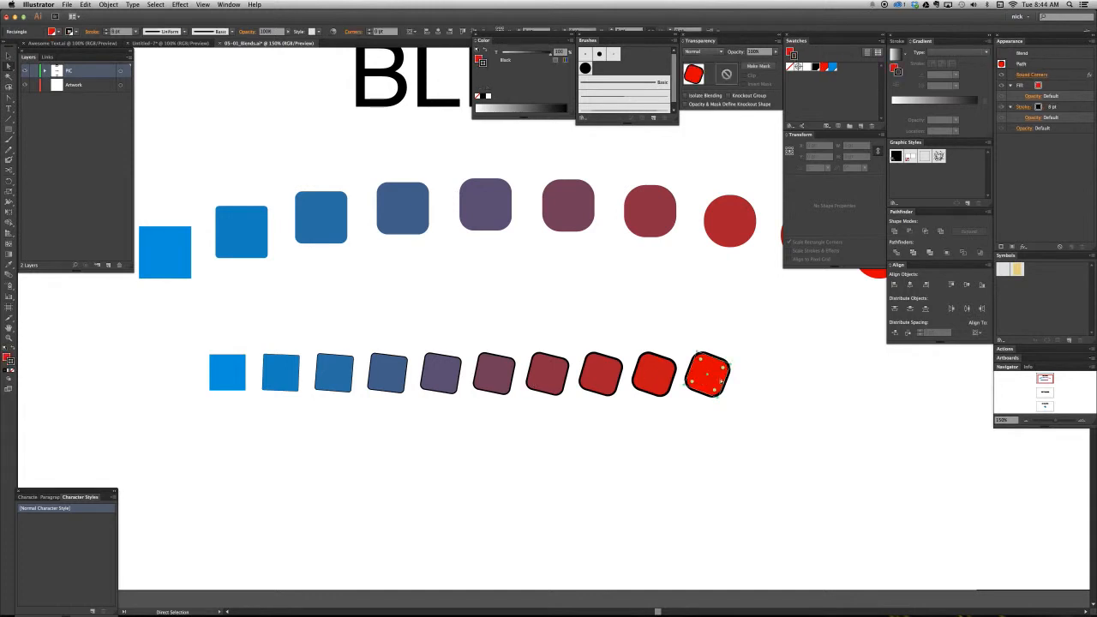
pyautogui.click(769, 386)
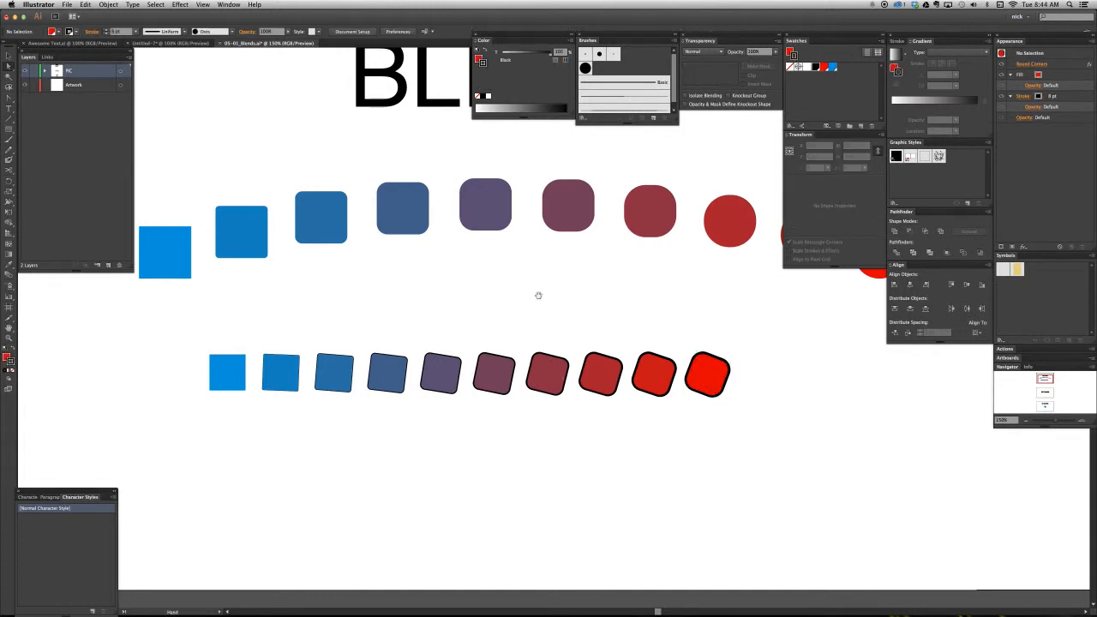
pyautogui.moveTo(538, 295); pyautogui.dragTo(475, 363)
pyautogui.hscroll(-2, 491, 297)
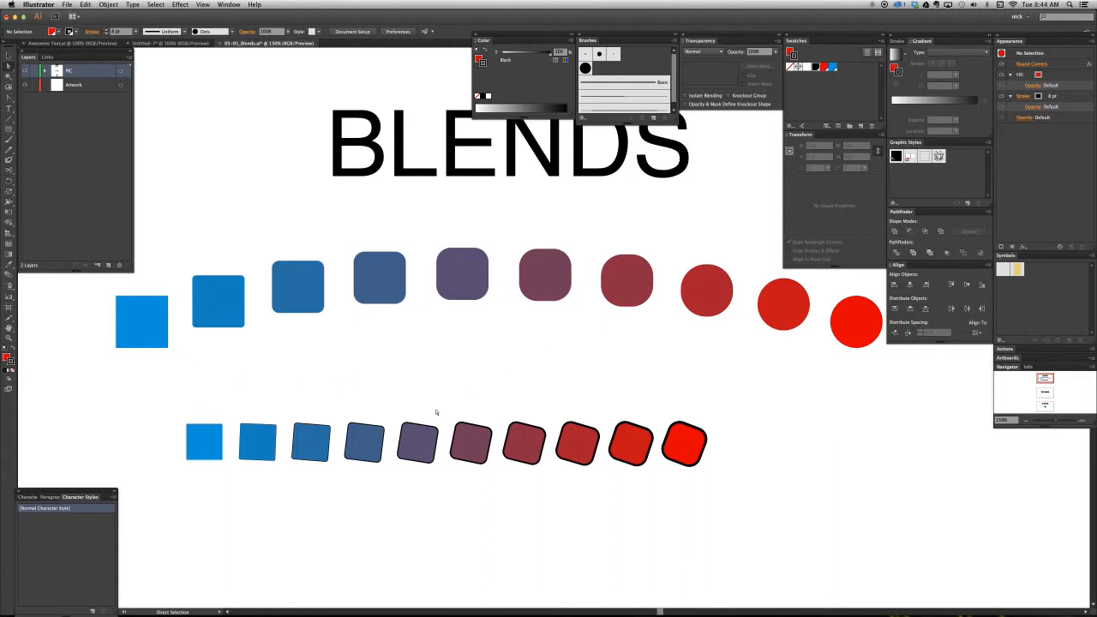
# - Select the whole lower blend, move it to the Artwork layer, and clear the selection
pyautogui.press('v')
pyautogui.click(323, 439)
pyautogui.click(421, 502)
pyautogui.click(364, 460)
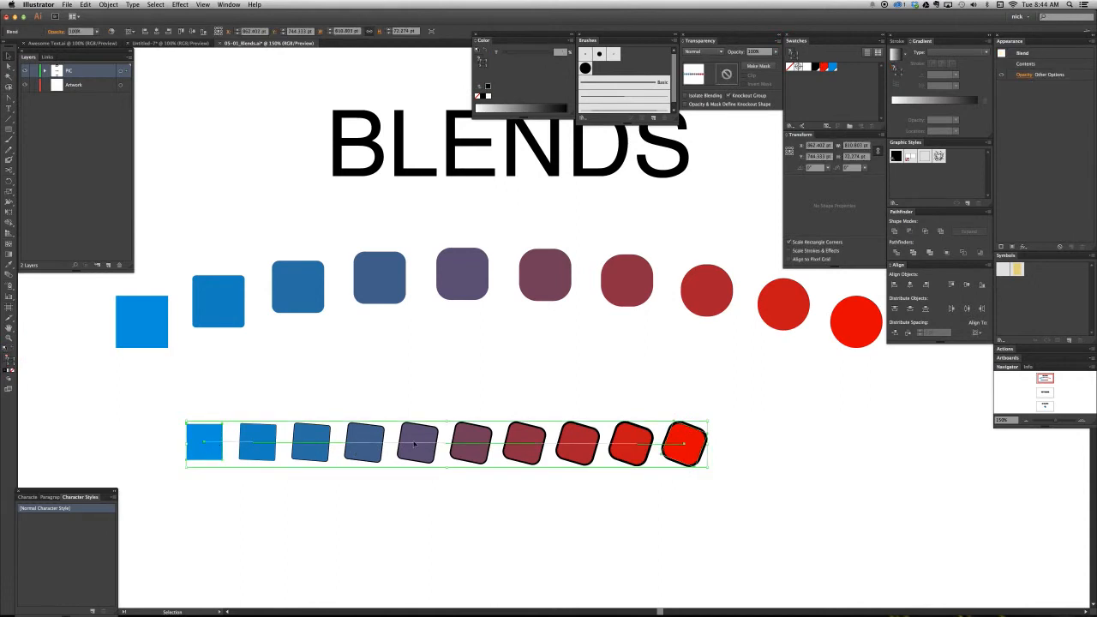
pyautogui.click(128, 86)
pyautogui.moveTo(127, 71); pyautogui.dragTo(128, 86)
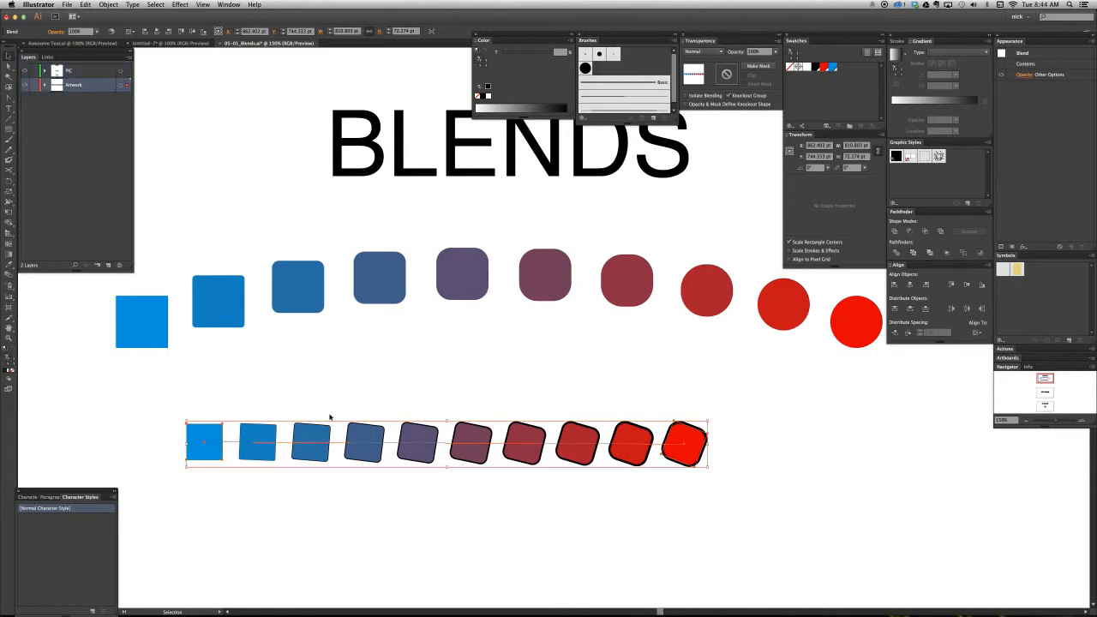
pyautogui.click(278, 390)
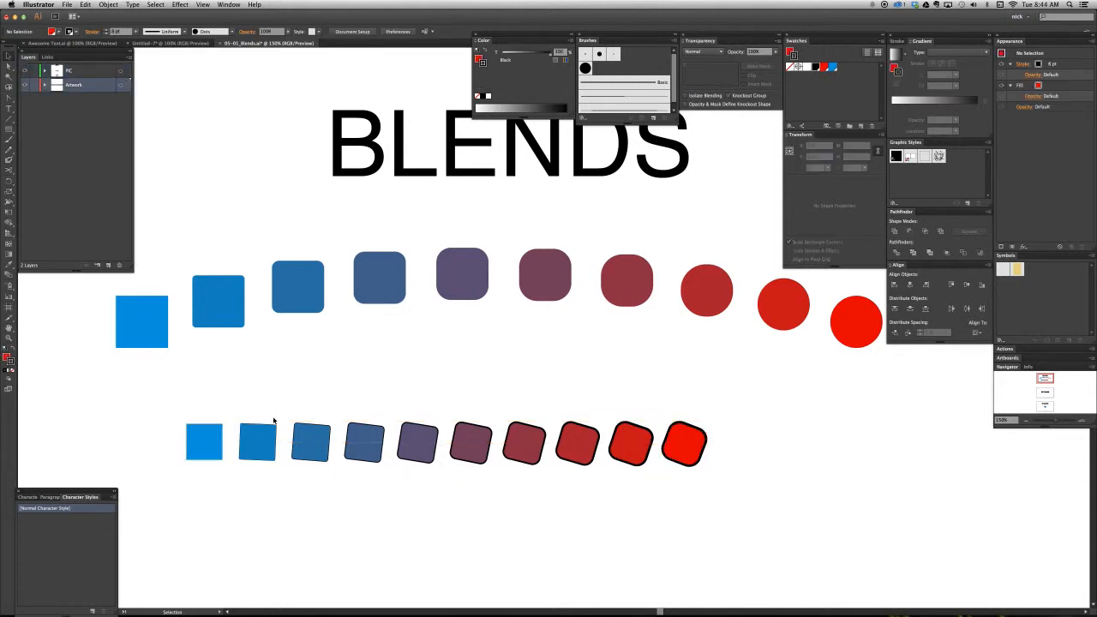
# - Try bending the lower blend's spine upward from its middle with the Anchor Point tool, and undo the bend
pyautogui.click(259, 450)
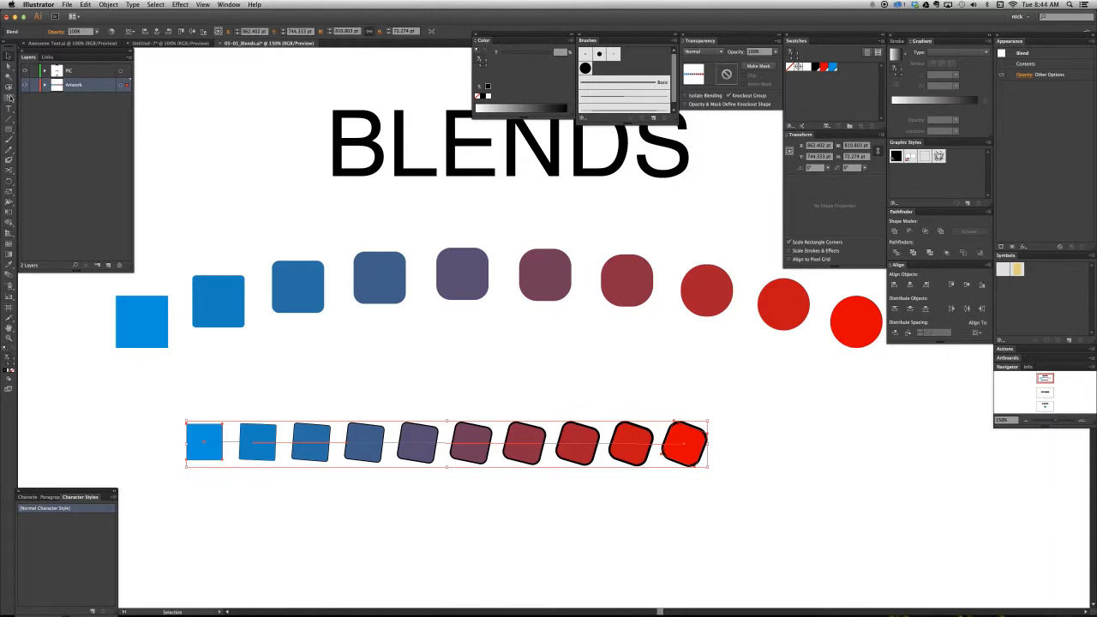
pyautogui.click(10, 98)
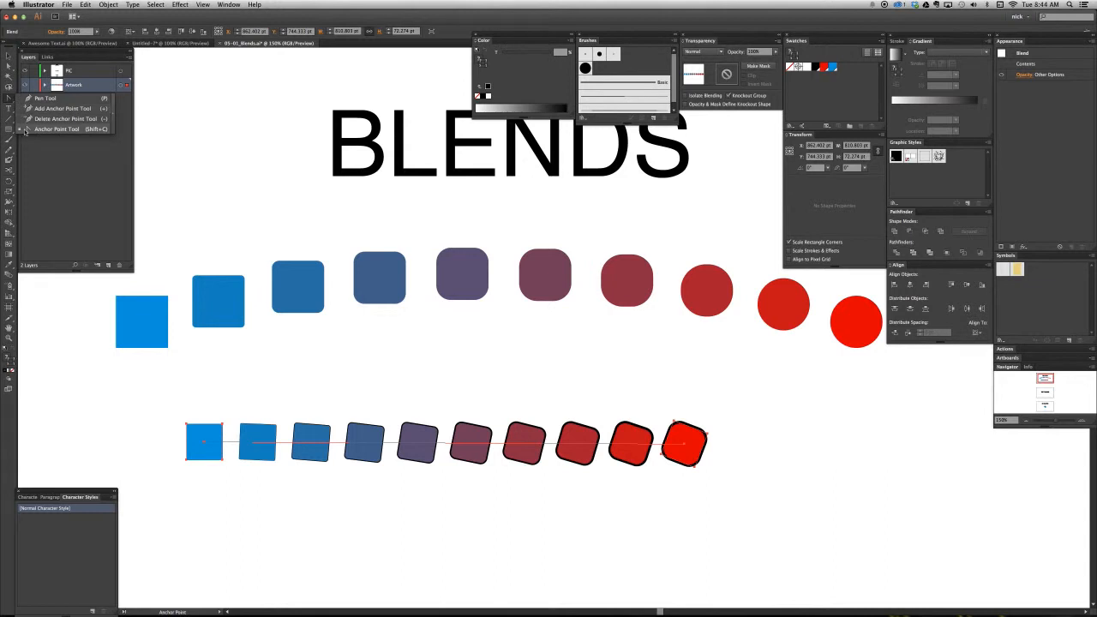
pyautogui.click(28, 130)
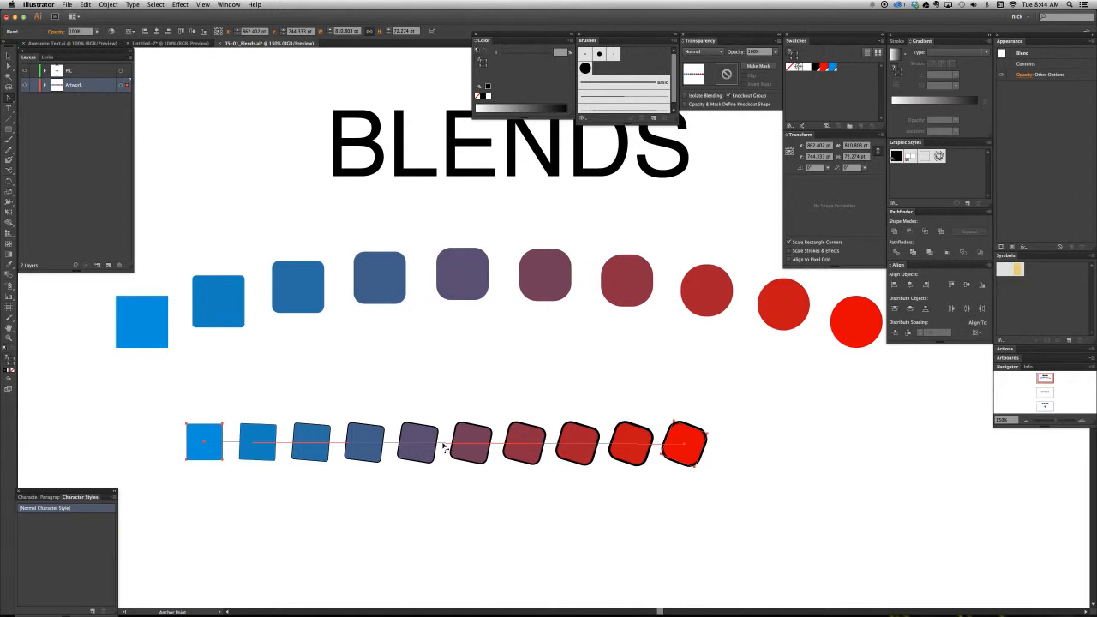
pyautogui.moveTo(439, 444); pyautogui.dragTo(444, 401)
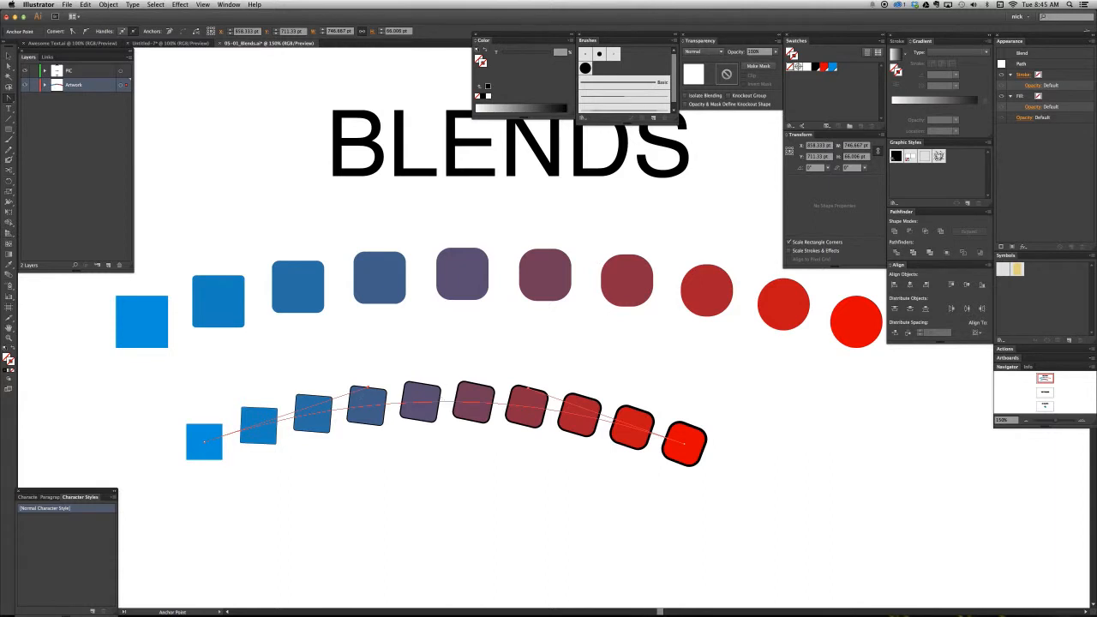
pyautogui.press('super+z')
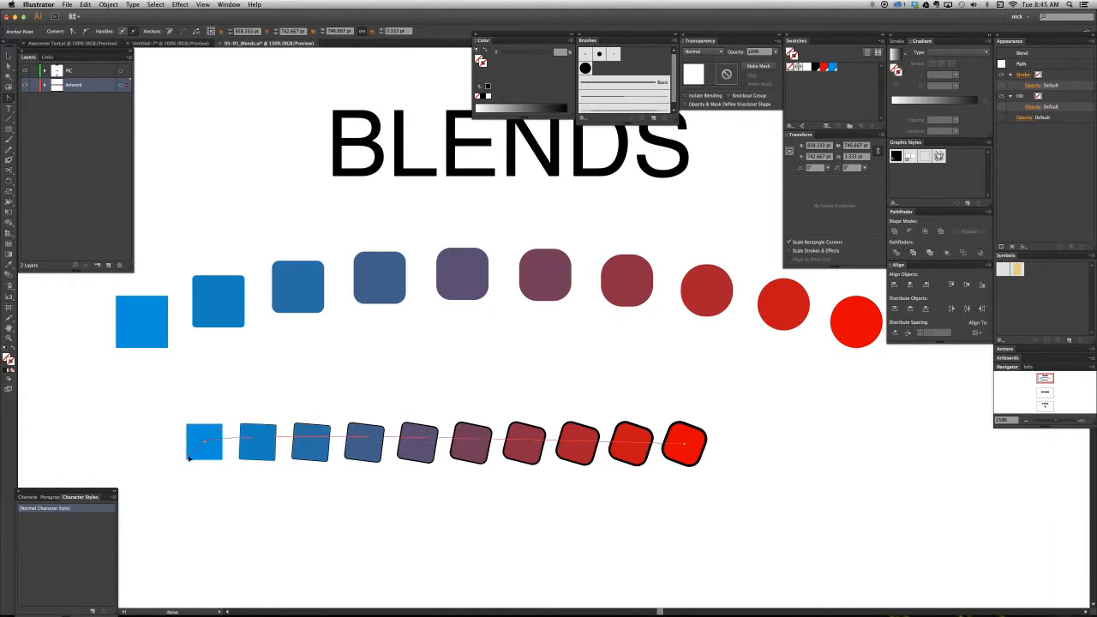
# - Pull curve handles from both end anchors of the lower blend's spine to arch it upward, and fine-tune the blue end's handle
pyautogui.moveTo(204, 442); pyautogui.dragTo(168, 487)
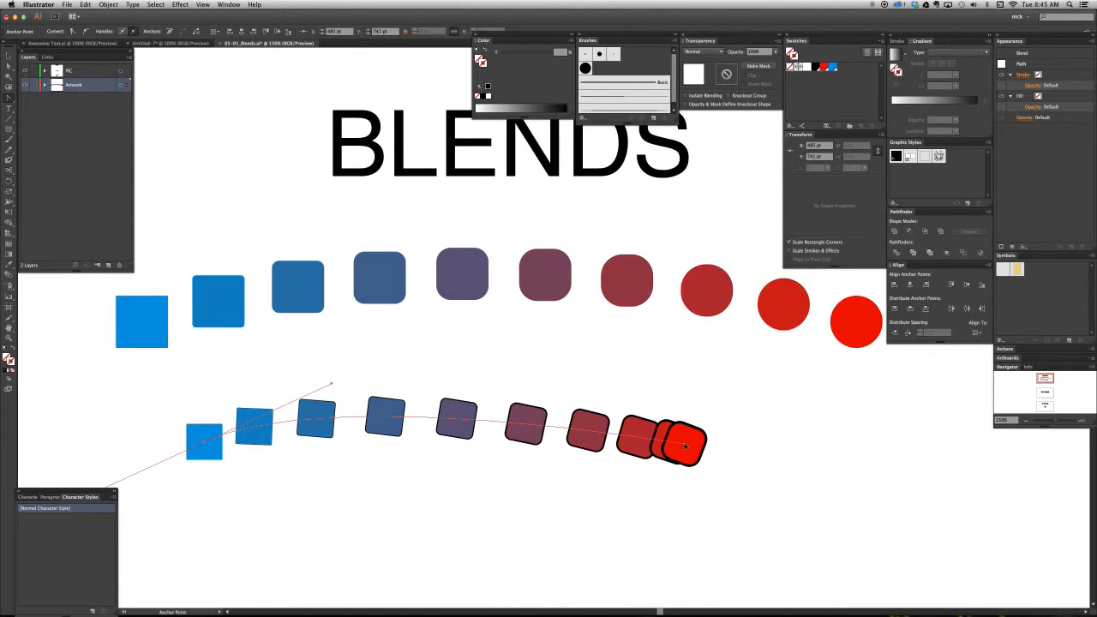
pyautogui.moveTo(686, 446); pyautogui.dragTo(542, 400)
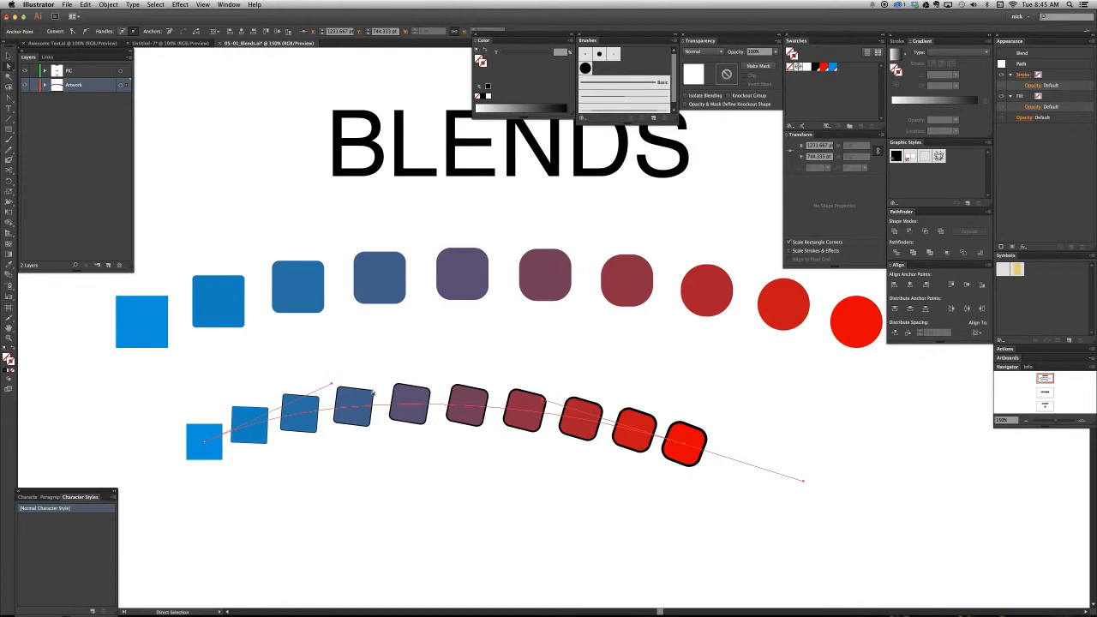
pyautogui.moveTo(331, 383); pyautogui.dragTo(345, 382)
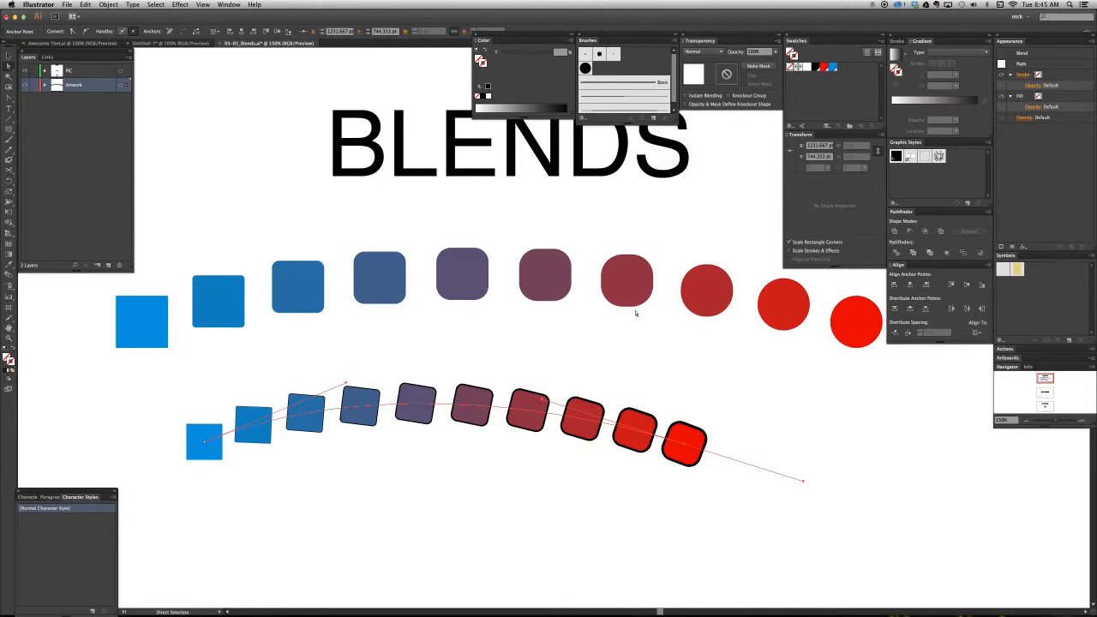
# - Delete the whole arched blend and pick up the blue fill by selecting the upper blend's blue end square
pyautogui.press('v')
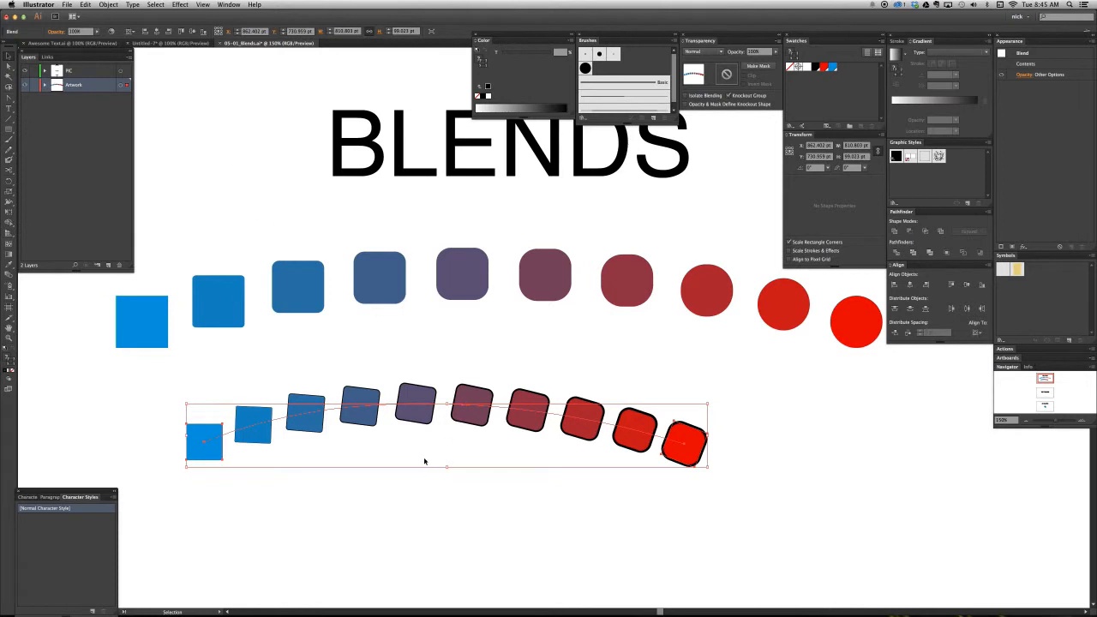
pyautogui.press('Delete')
pyautogui.press('a')
pyautogui.click(162, 346)
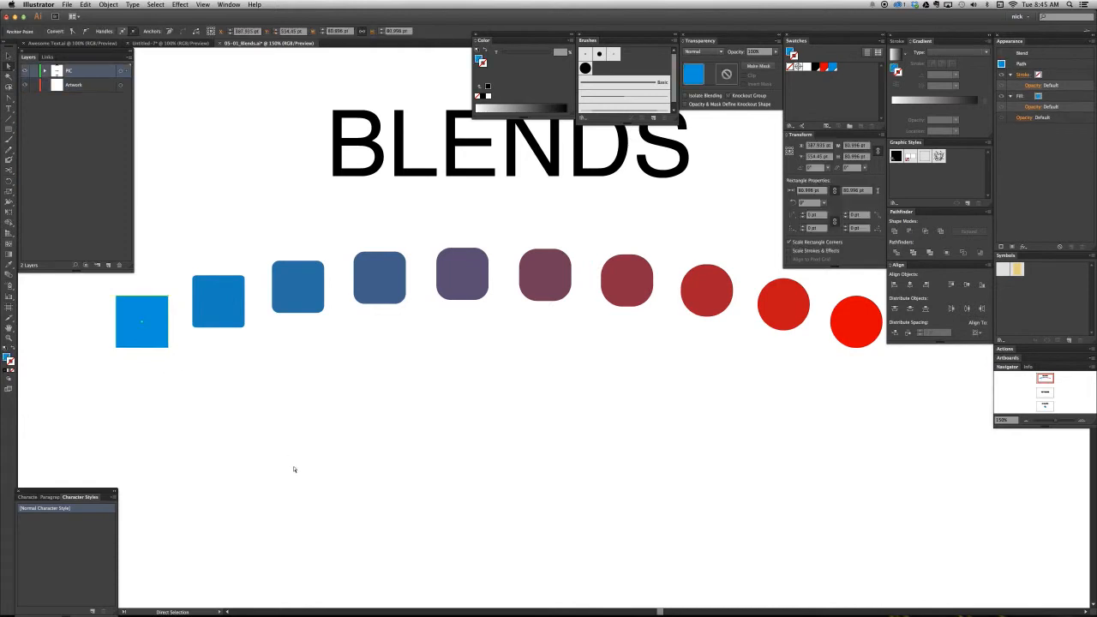
# - Draw a blue square about 61 pt wide below the remaining blend and move it to the Artwork layer
pyautogui.press('m')
pyautogui.moveTo(315, 461); pyautogui.dragTo(356, 502)
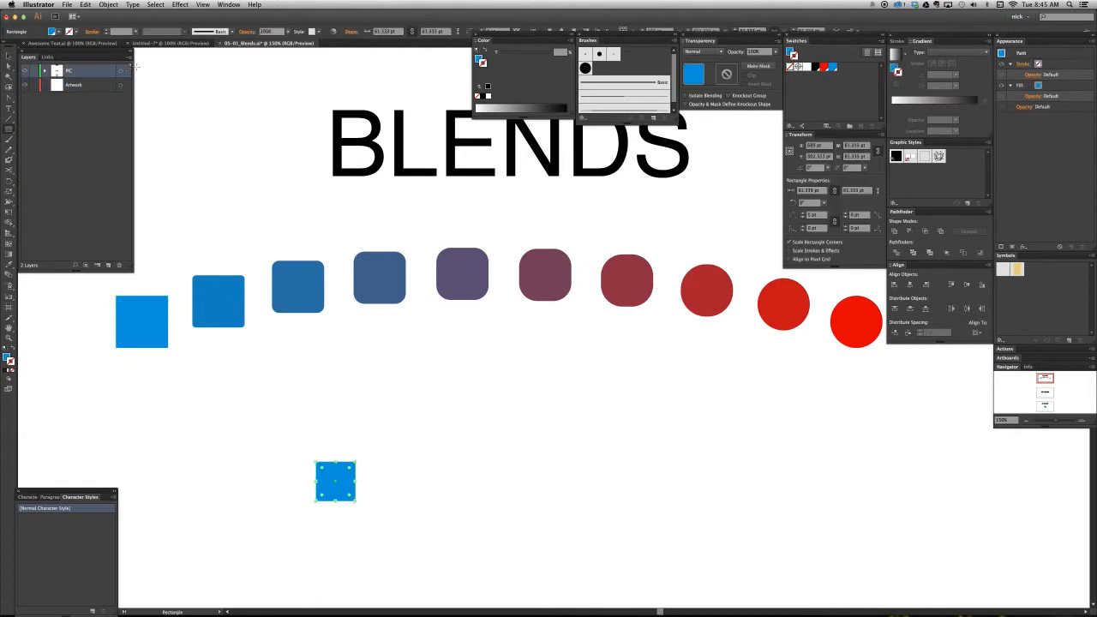
pyautogui.moveTo(127, 74); pyautogui.dragTo(127, 86)
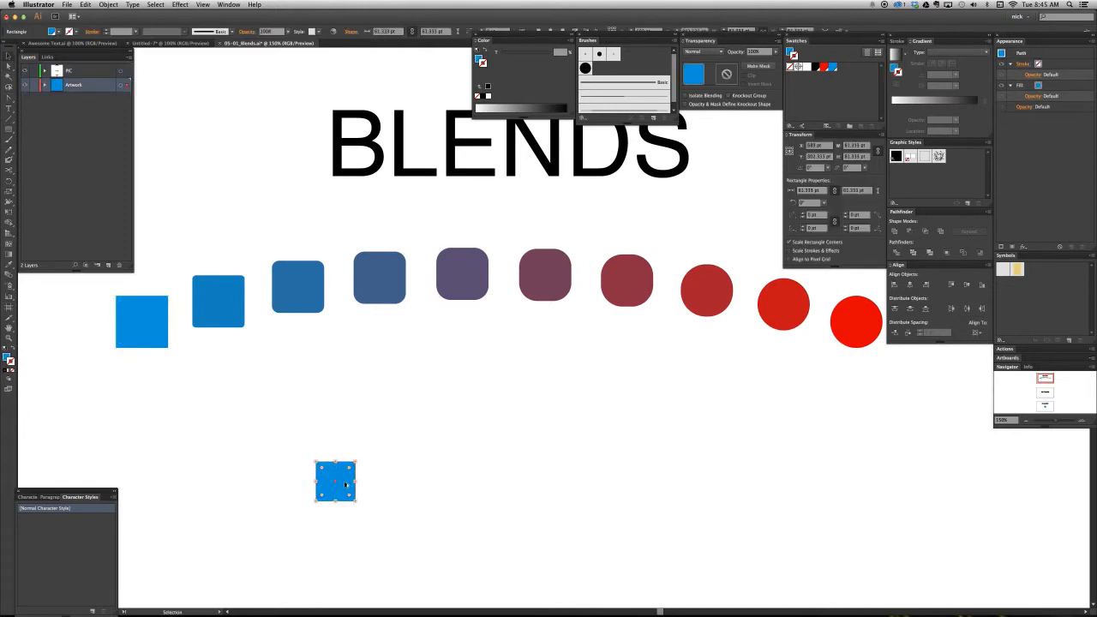
# - Duplicate the new square about 583 pt to the right and fill the copy with the red swatch, without a stroke
pyautogui.moveTo(346, 485); pyautogui.dragTo(721, 507)
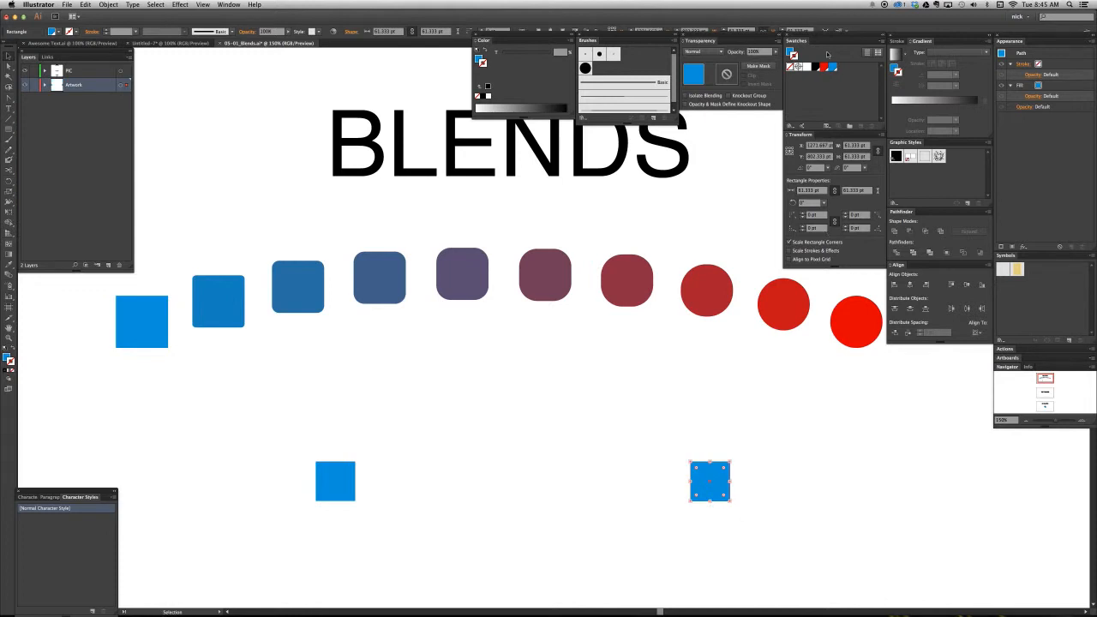
pyautogui.click(824, 69)
pyautogui.press('/')
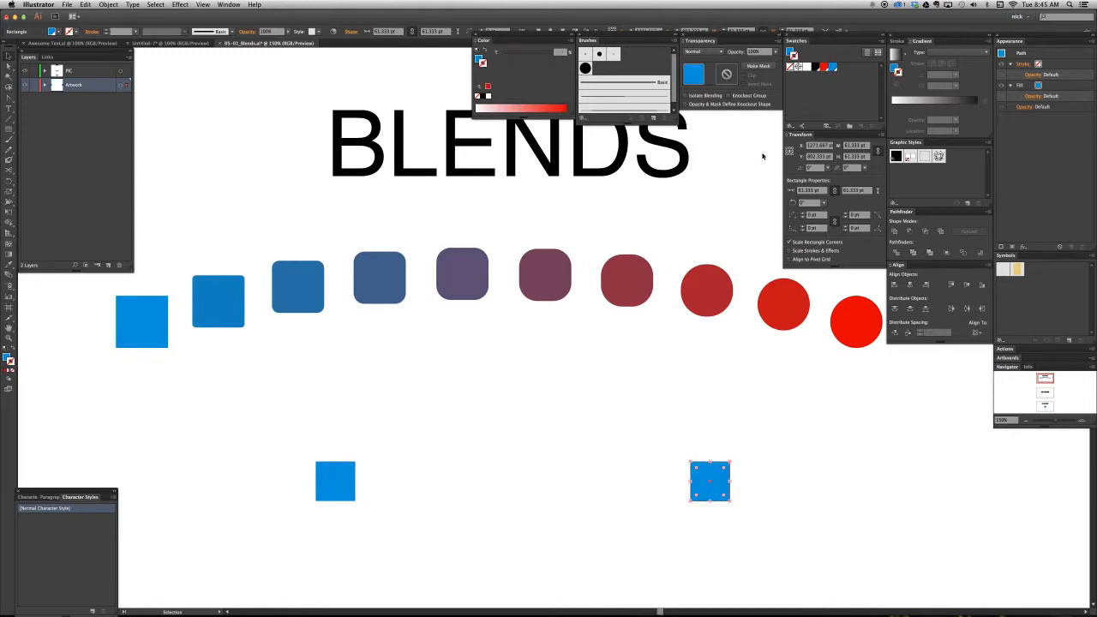
pyautogui.press('x')
pyautogui.click(824, 67)
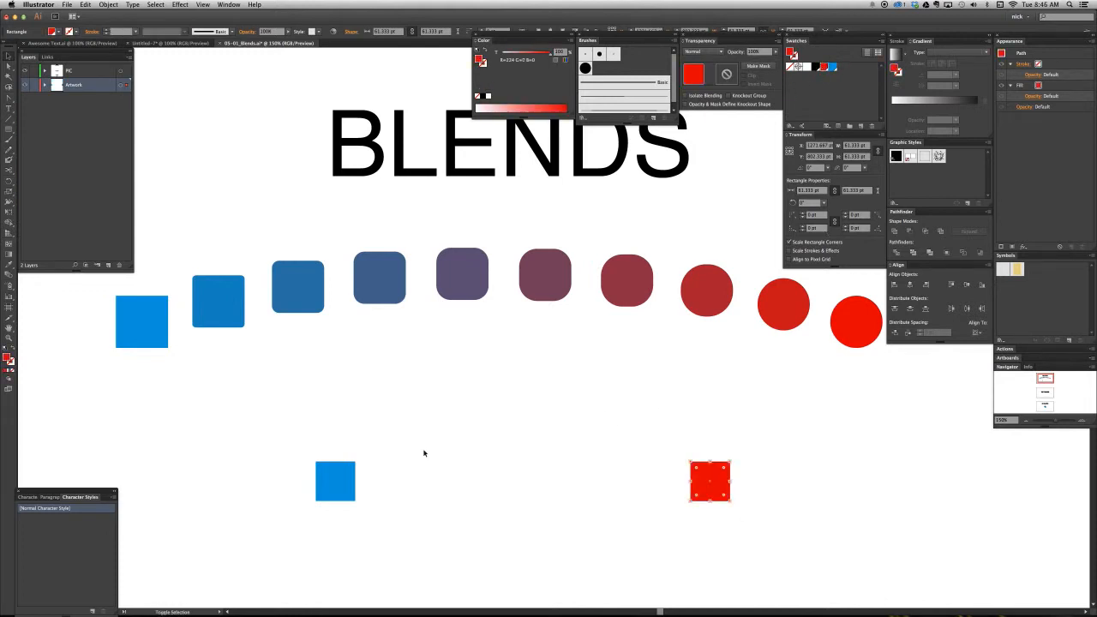
# - Blend the blue and red squares using 8 specified steps, with the orientation set to Align to Path
pyautogui.keyDown('shift'); pyautogui.click(355, 481); pyautogui.keyUp('shift')
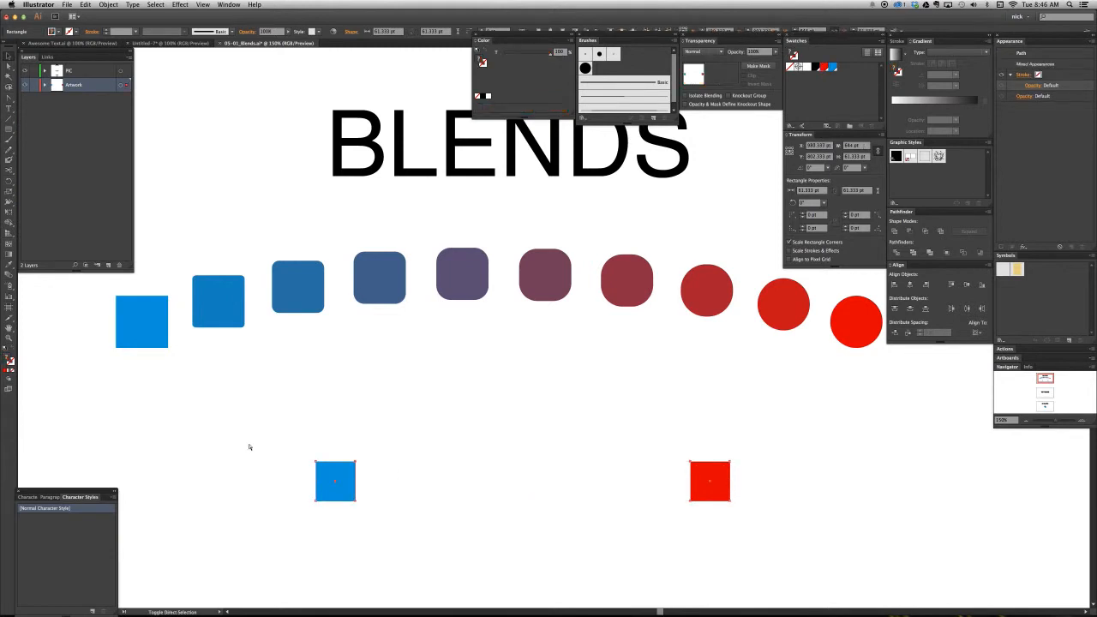
pyautogui.press('alt+super+b')
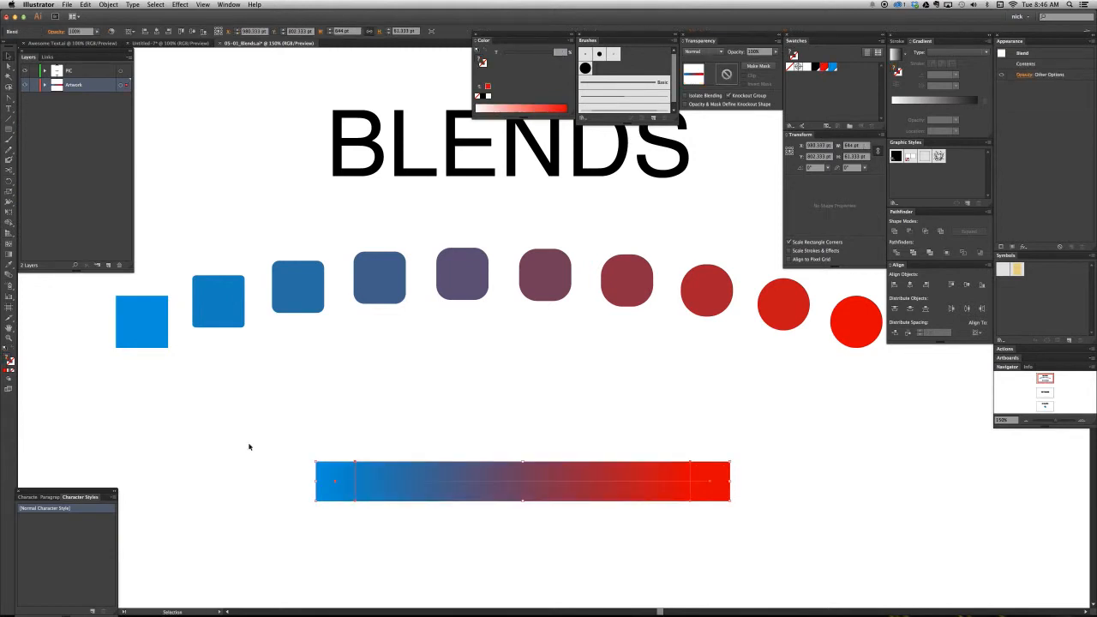
pyautogui.press('a')
pyautogui.press('alt+super+o')
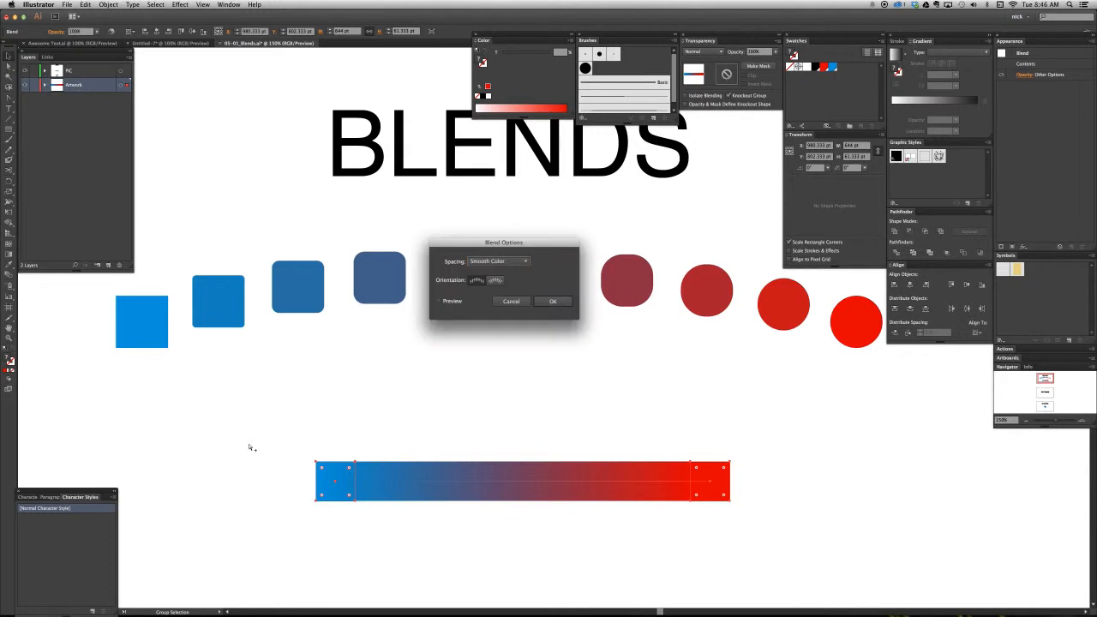
pyautogui.click(511, 262)
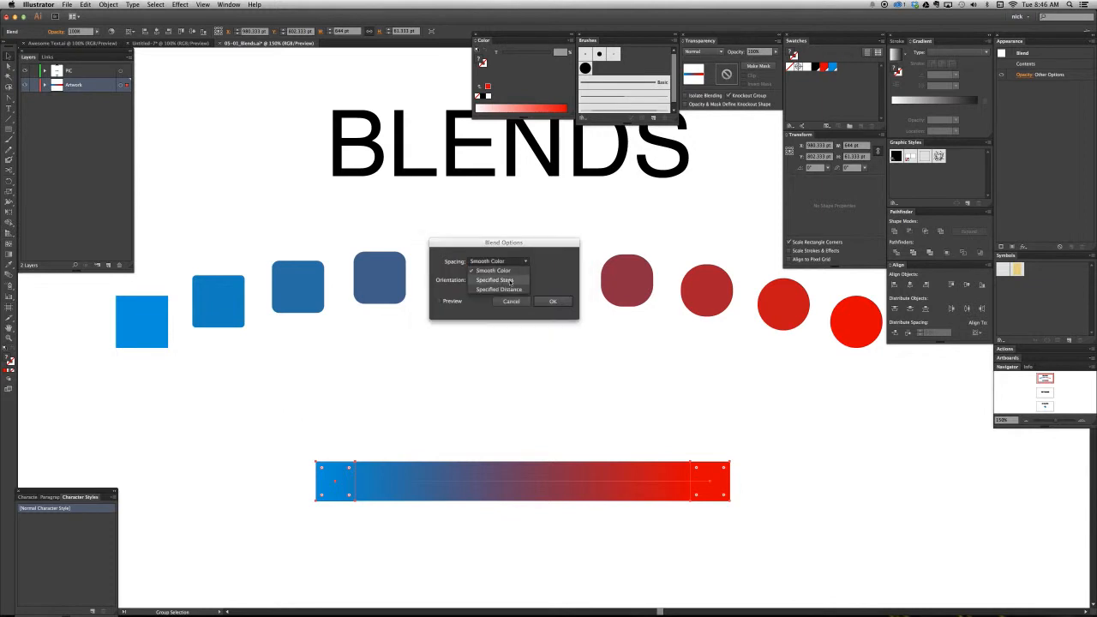
pyautogui.click(511, 282)
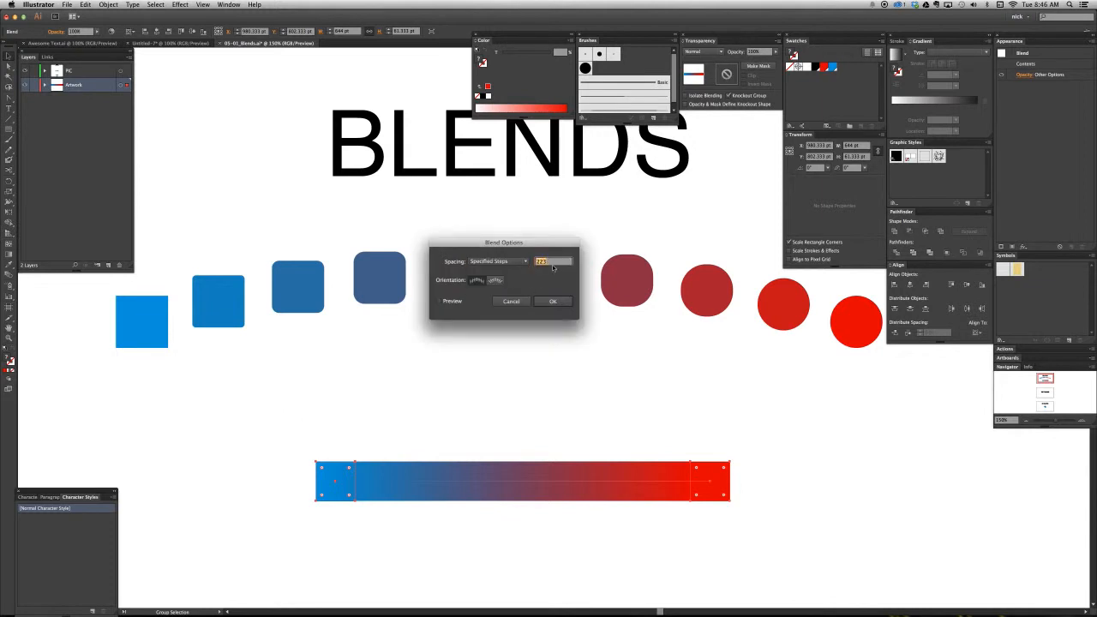
pyautogui.press('BackSpace')
pyautogui.click(454, 302)
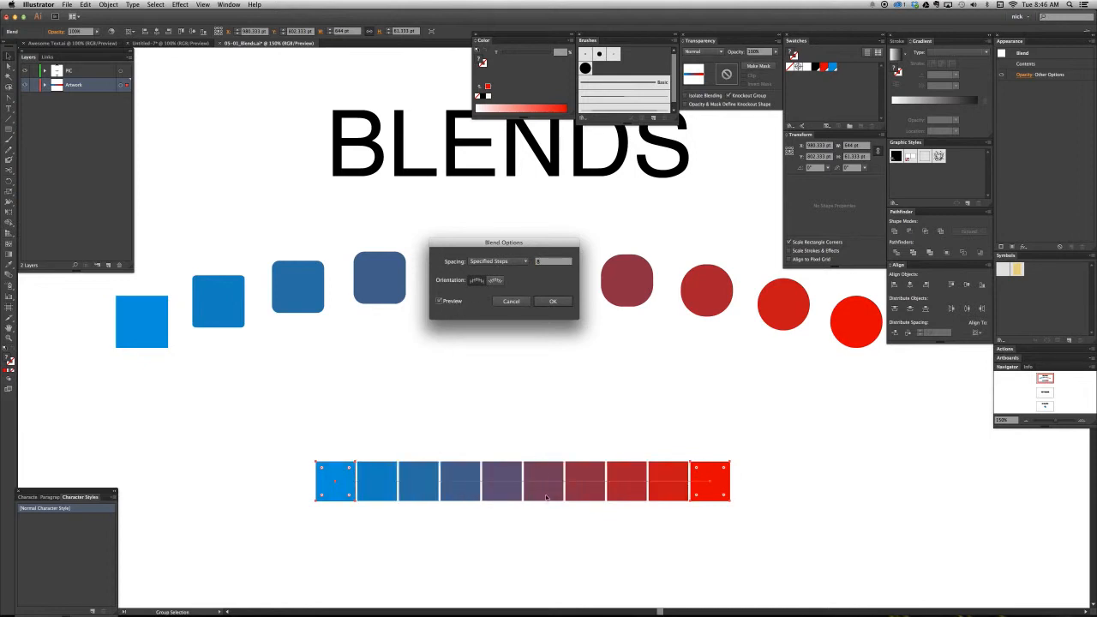
pyautogui.click(501, 283)
pyautogui.click(553, 302)
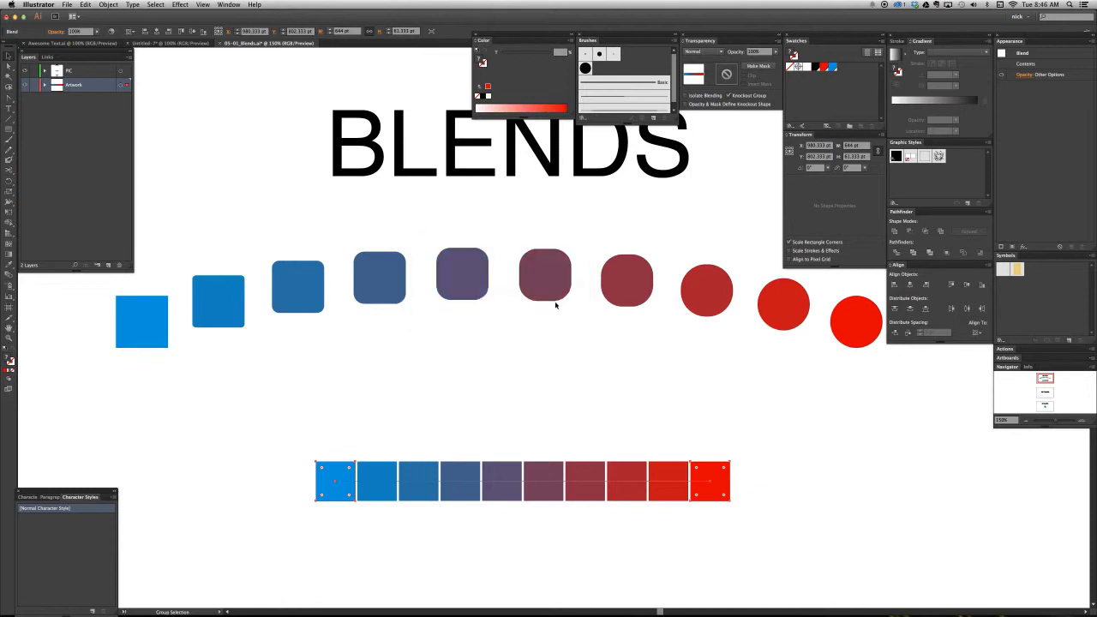
# - Spread the new blend's blue and red end squares outward until its spine is about 849 pt long
pyautogui.click(360, 530)
pyautogui.press('a')
pyautogui.moveTo(343, 494); pyautogui.dragTo(239, 493)
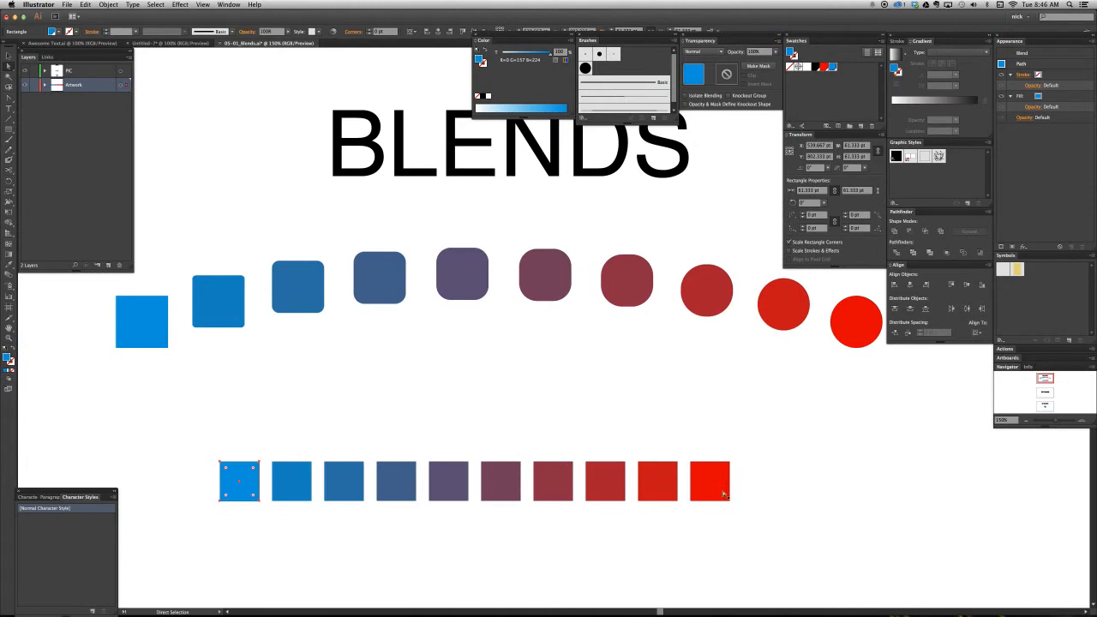
pyautogui.moveTo(724, 494); pyautogui.dragTo(799, 495)
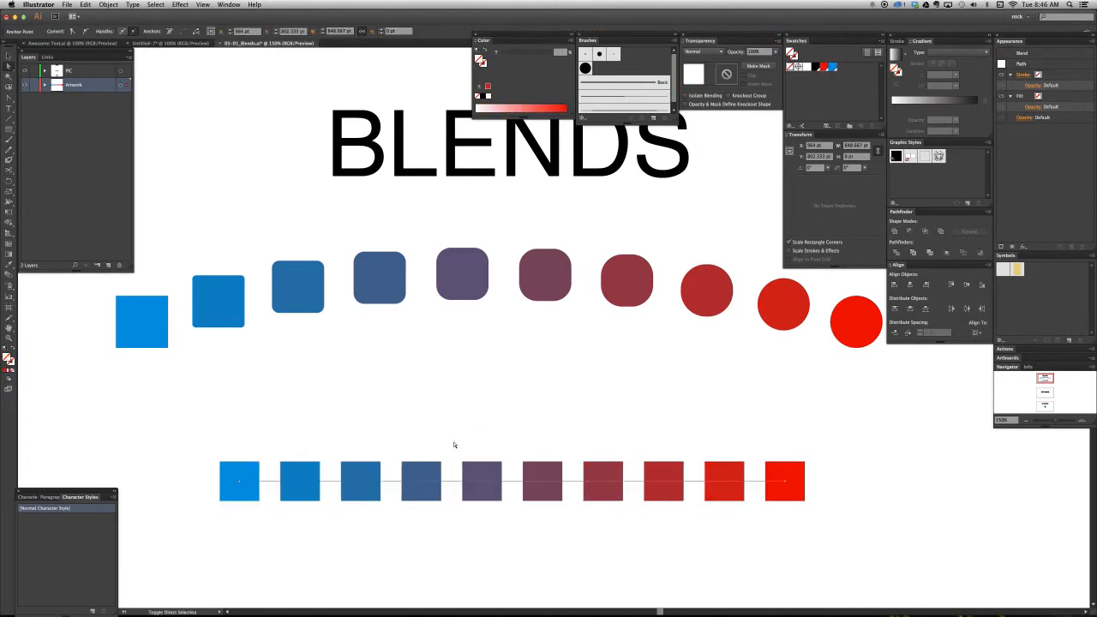
# - Pull curve handles from both end anchors of the lower blend's spine so it arches gently upward
pyautogui.hotkey('shift', 'c')
pyautogui.moveTo(517, 482); pyautogui.dragTo(518, 455)
pyautogui.press('a')
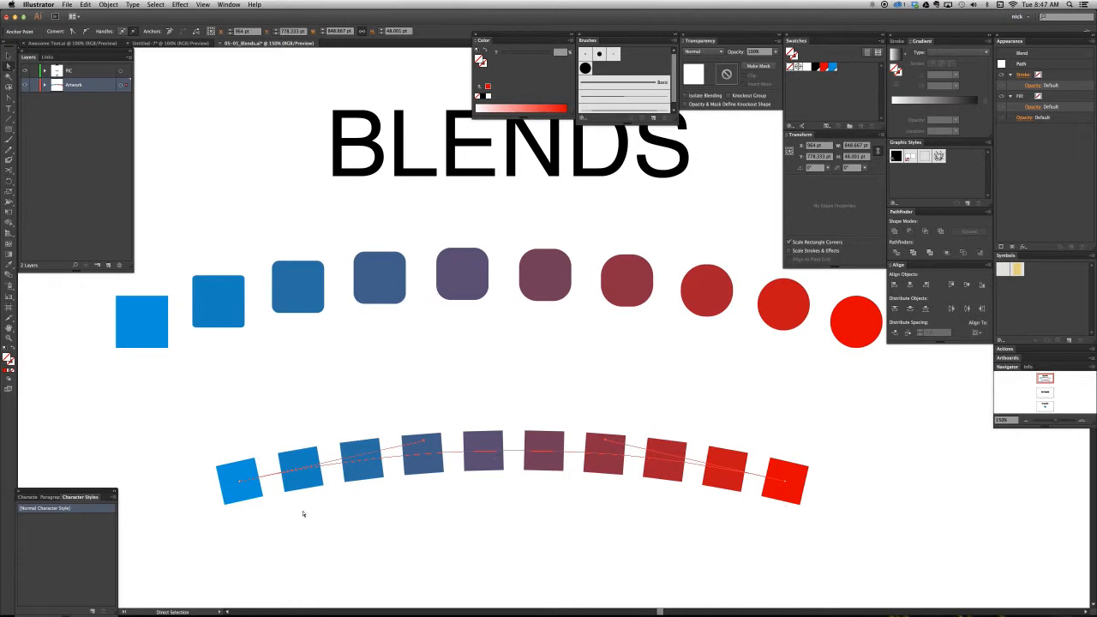
# - Try rotating the lower blend's blue end square nearly upright, then undo the rotation and deselect
pyautogui.click(259, 492)
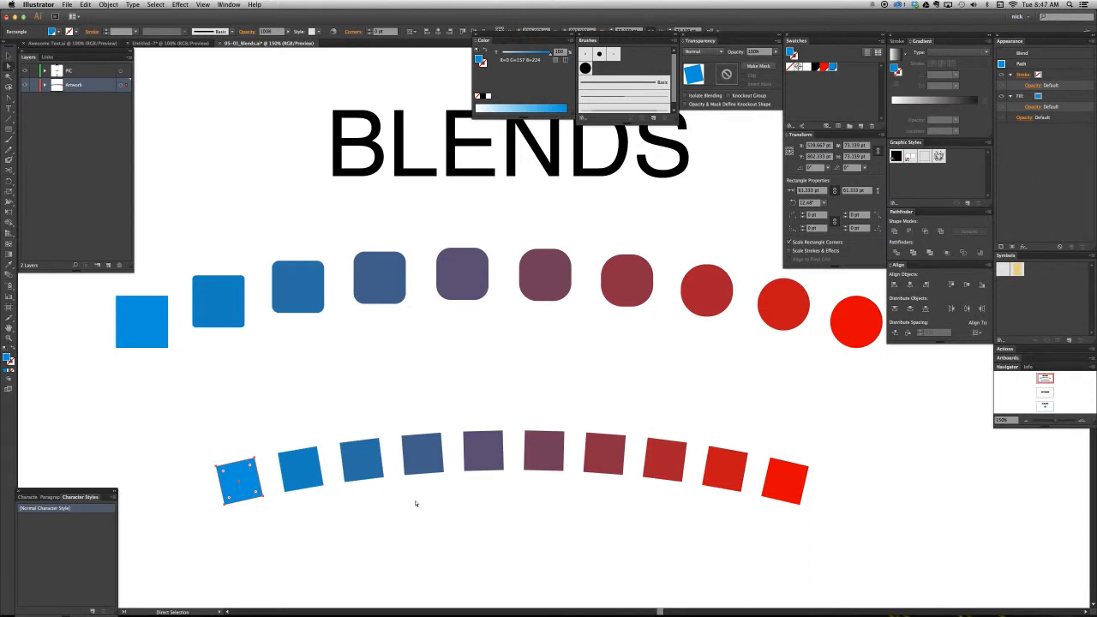
pyautogui.press('v')
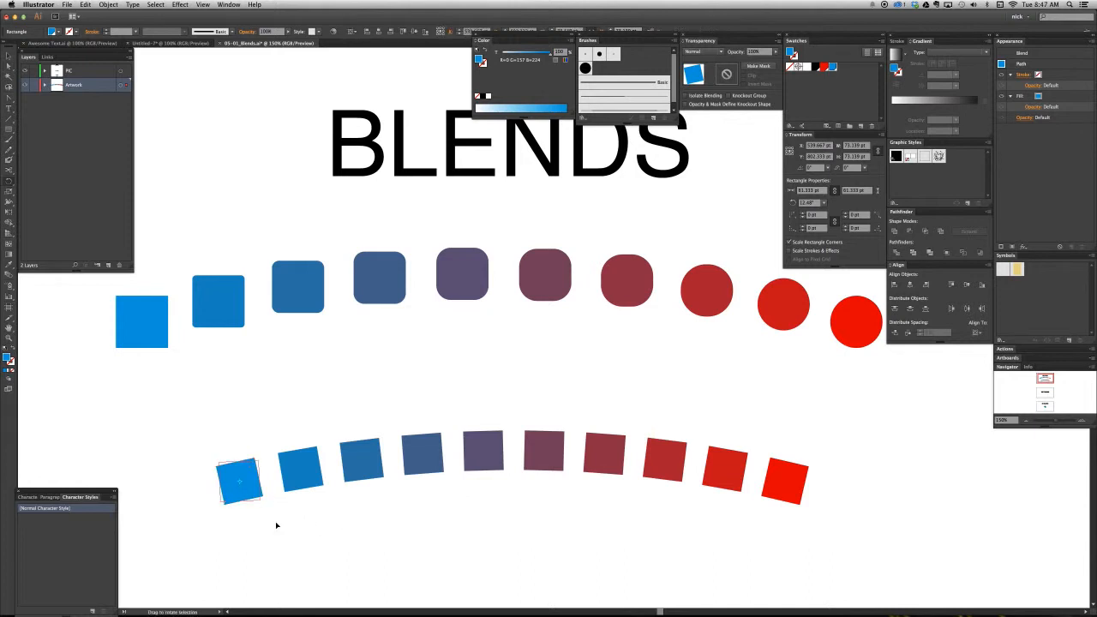
pyautogui.hotkey('ctrl', 'z')
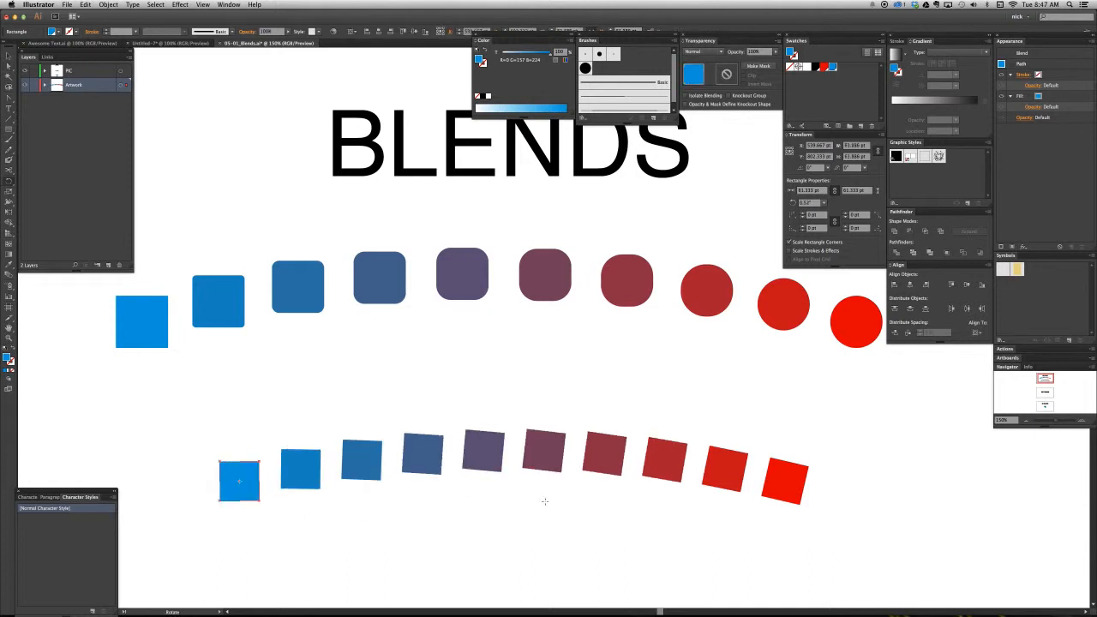
pyautogui.press('a')
pyautogui.hotkey('ctrl', 'shift', 'z')
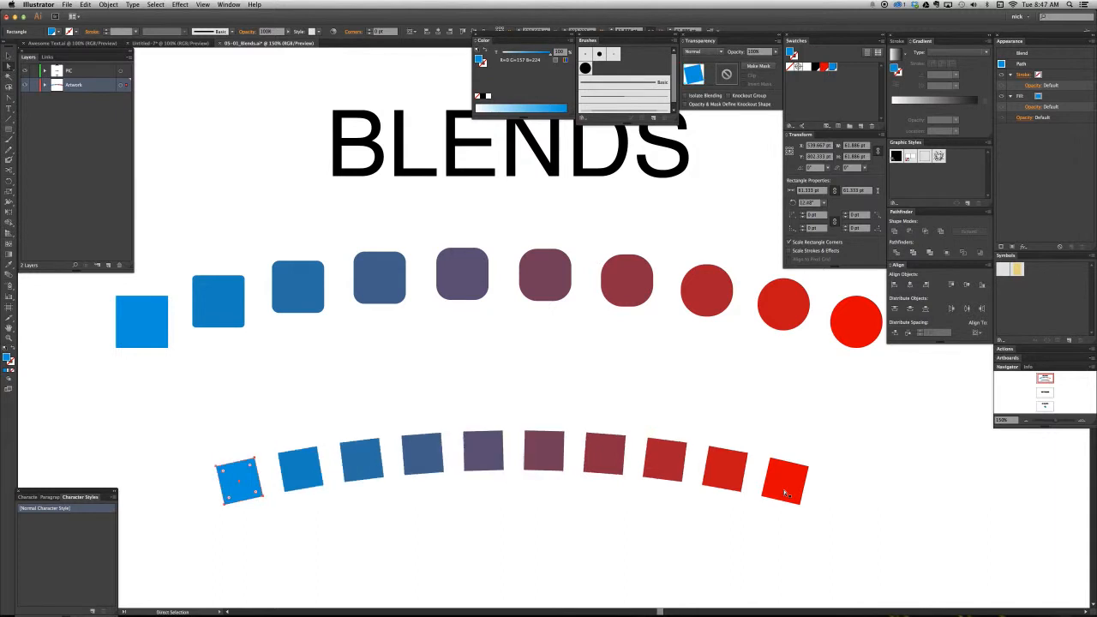
pyautogui.click(698, 516)
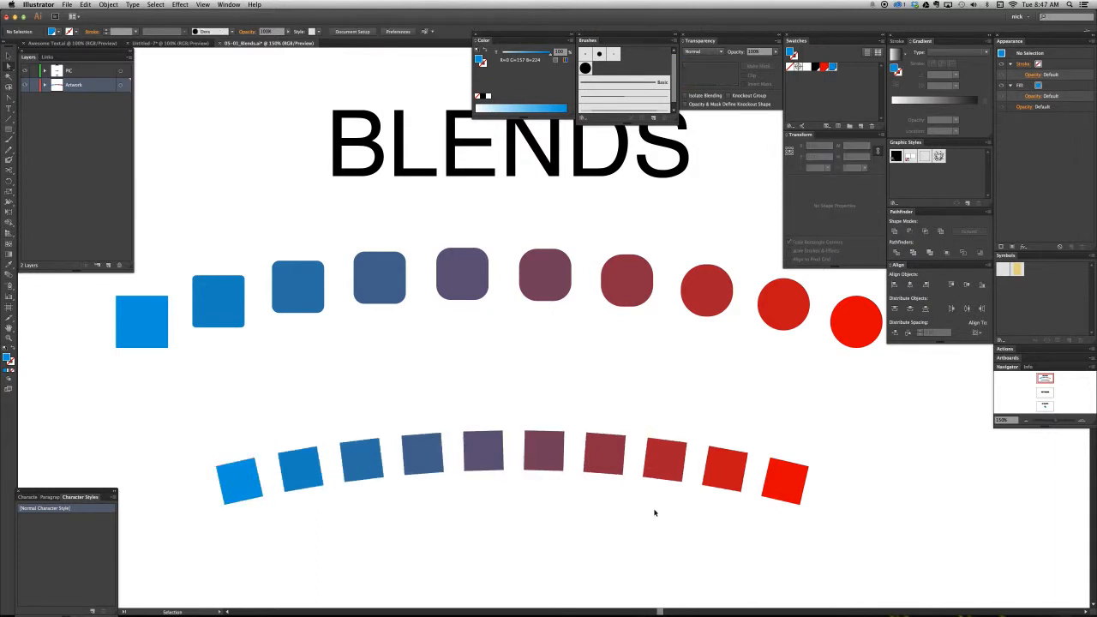
# - Enlarge the lower blend's red end square to about 158 pt per side and deselect it
pyautogui.hotkey('ctrl', '-')
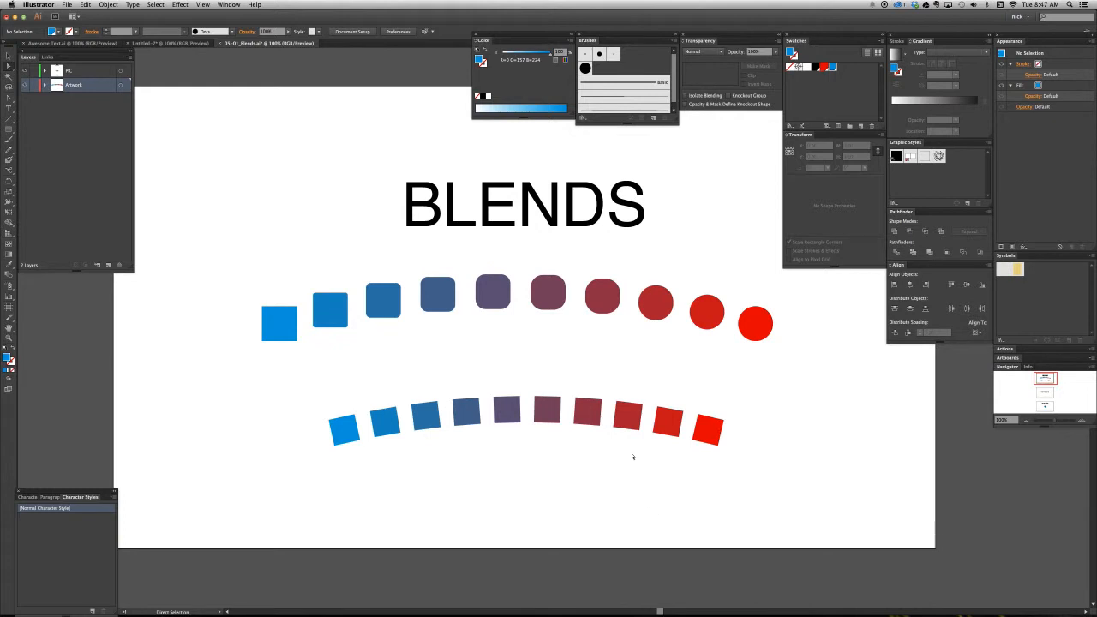
pyautogui.click(718, 430)
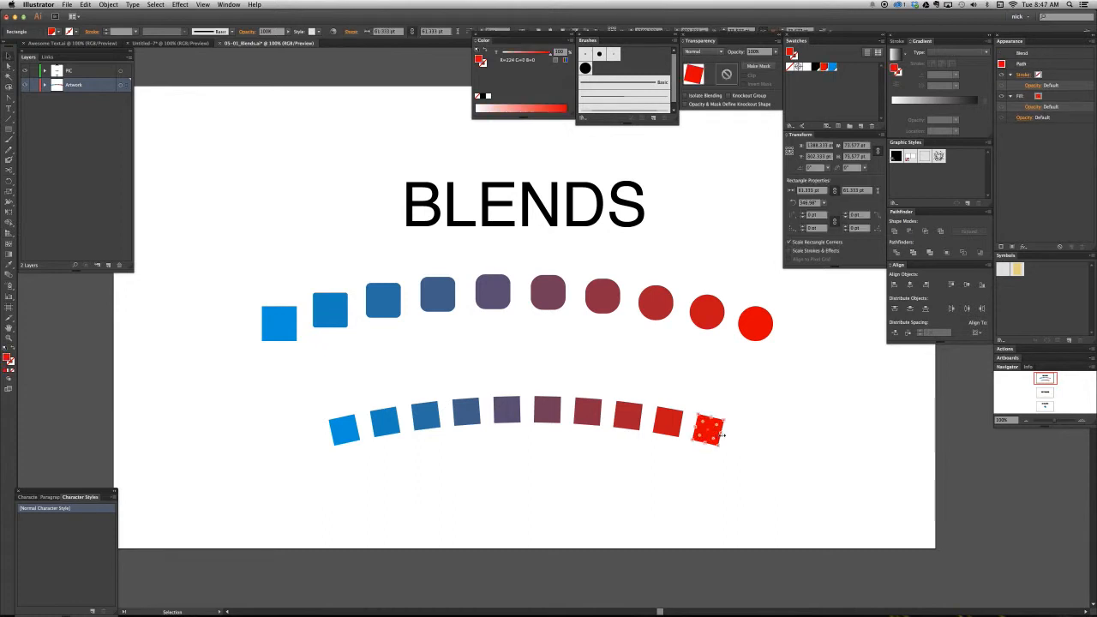
pyautogui.press('v')
pyautogui.moveTo(727, 430); pyautogui.dragTo(780, 438)
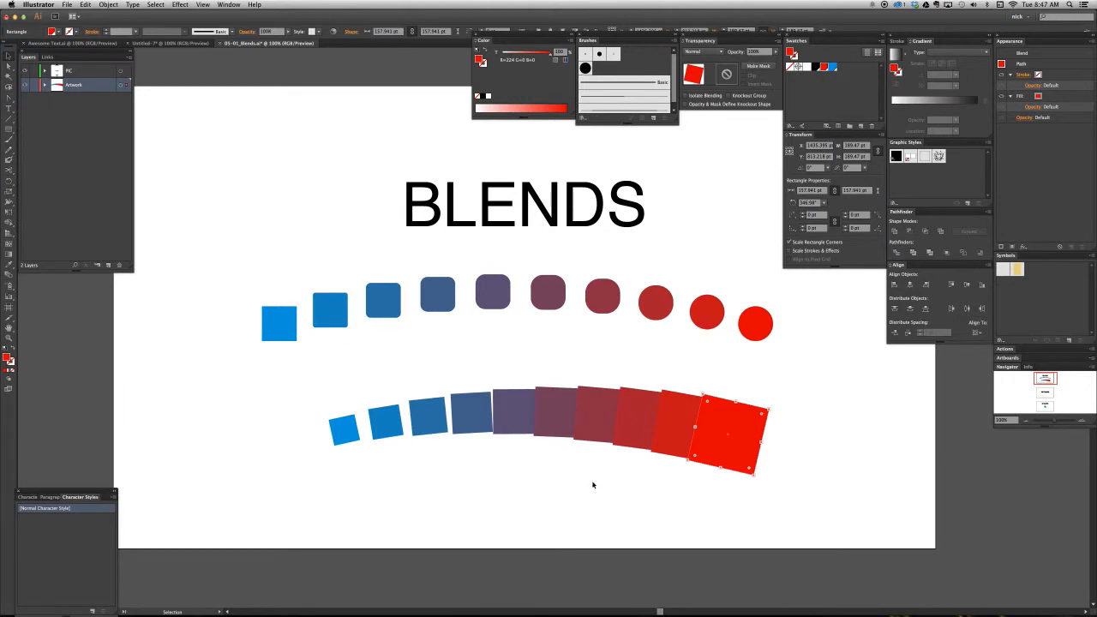
pyautogui.press('super+minus')
pyautogui.scroll(-1, 531, 283)
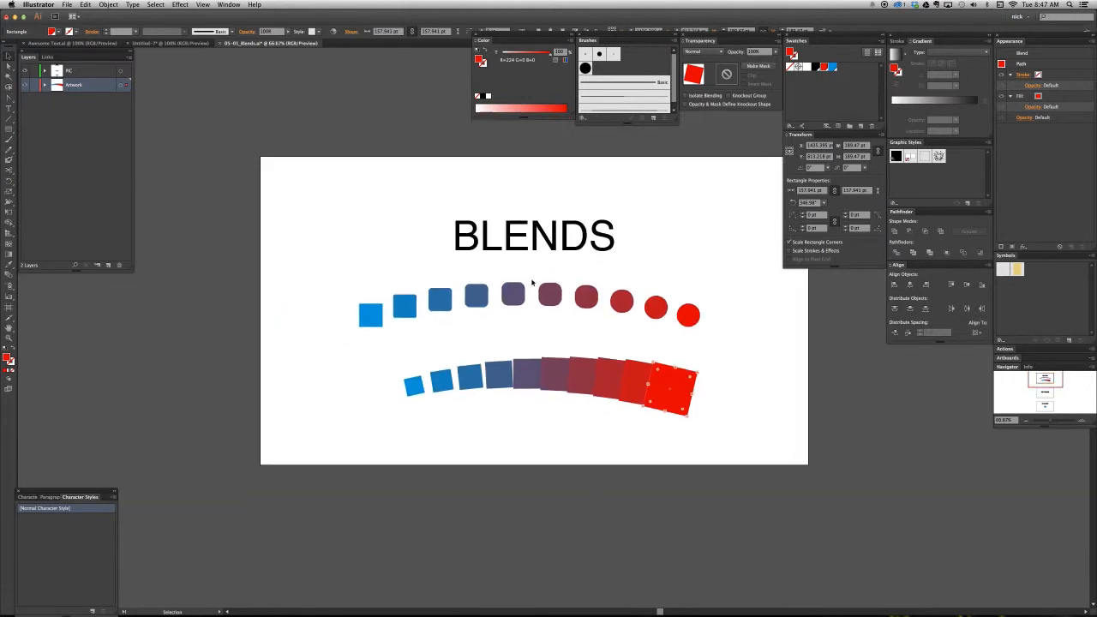
pyautogui.moveTo(587, 343); pyautogui.dragTo(530, 341)
pyautogui.click(551, 316)
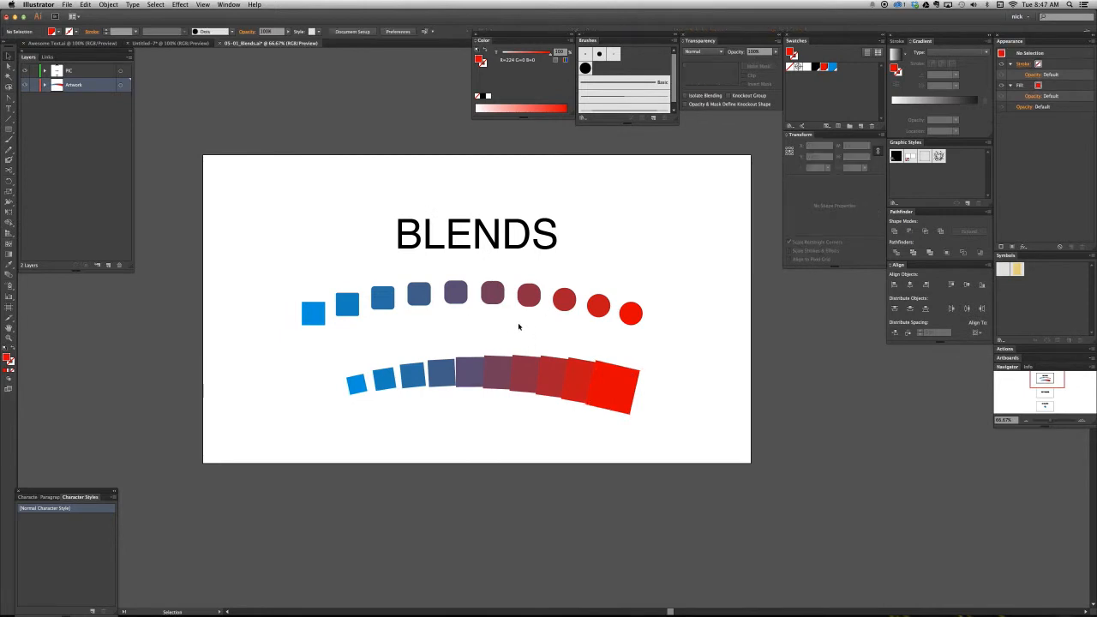
# - Move the TEXT BLEND text on the second artboard to the Artwork layer
pyautogui.click(1046, 394)
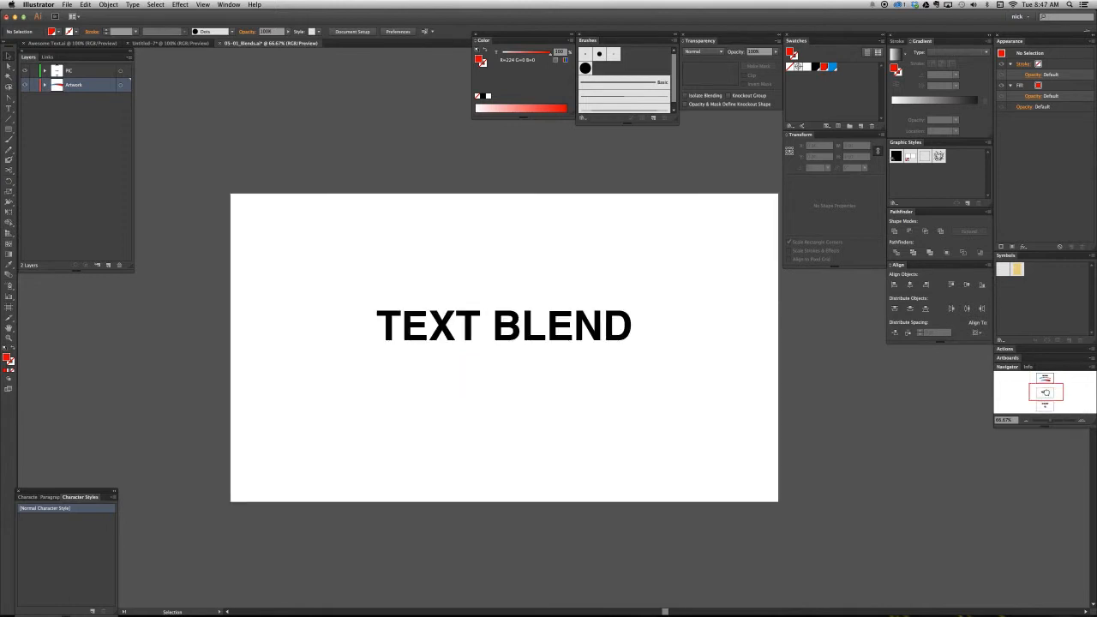
pyautogui.moveTo(511, 334); pyautogui.dragTo(515, 355)
pyautogui.click(515, 355)
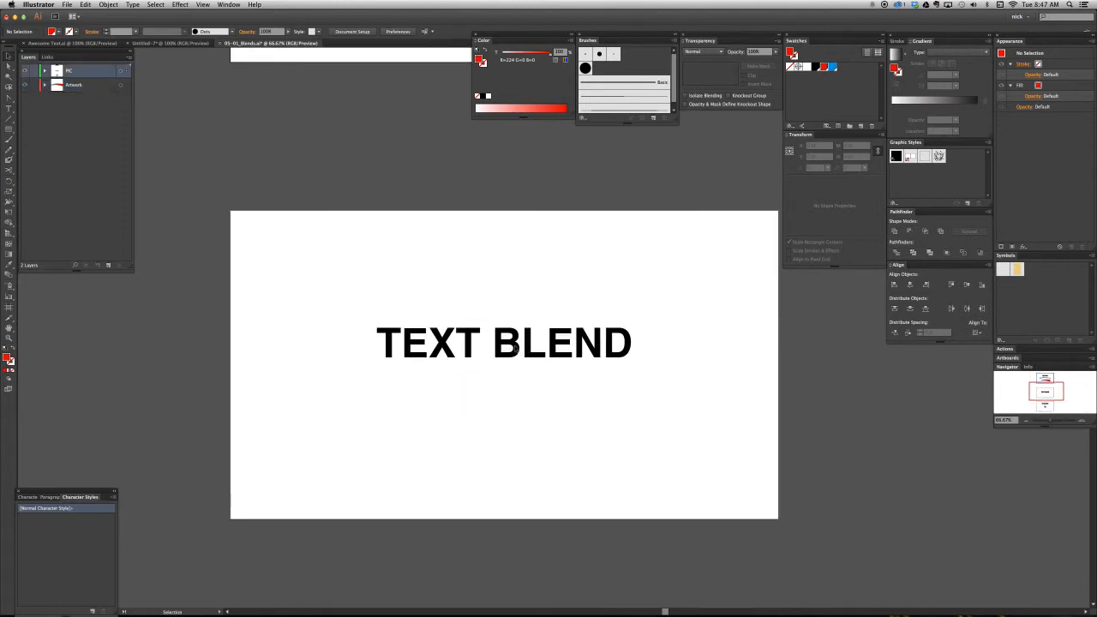
pyautogui.press('super+1')
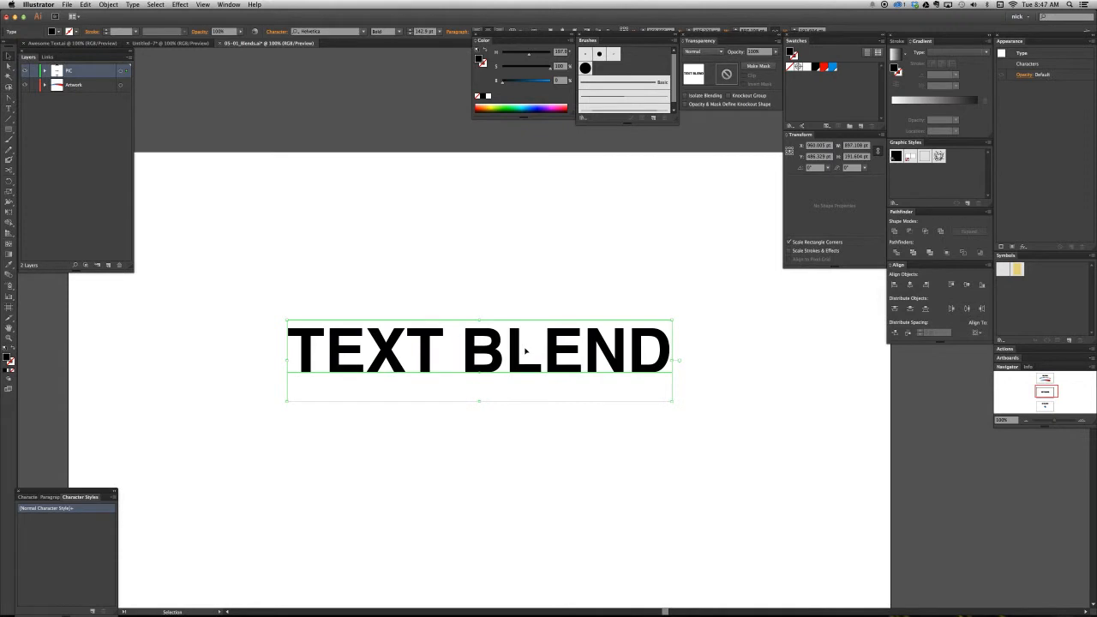
pyautogui.scroll(-3, 523, 353)
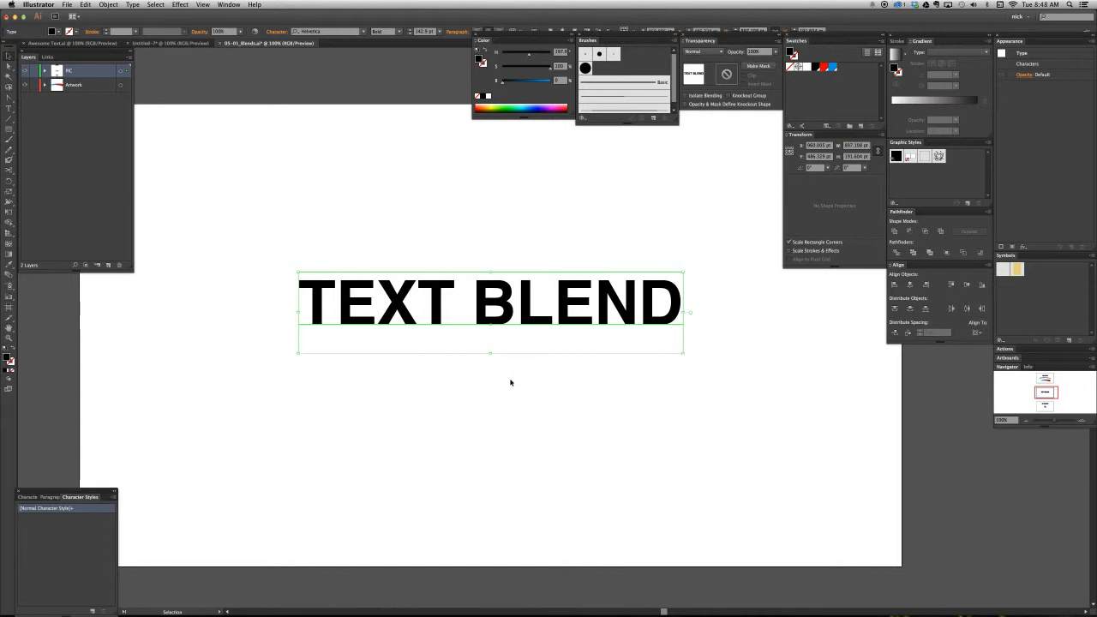
pyautogui.moveTo(126, 74); pyautogui.dragTo(127, 84)
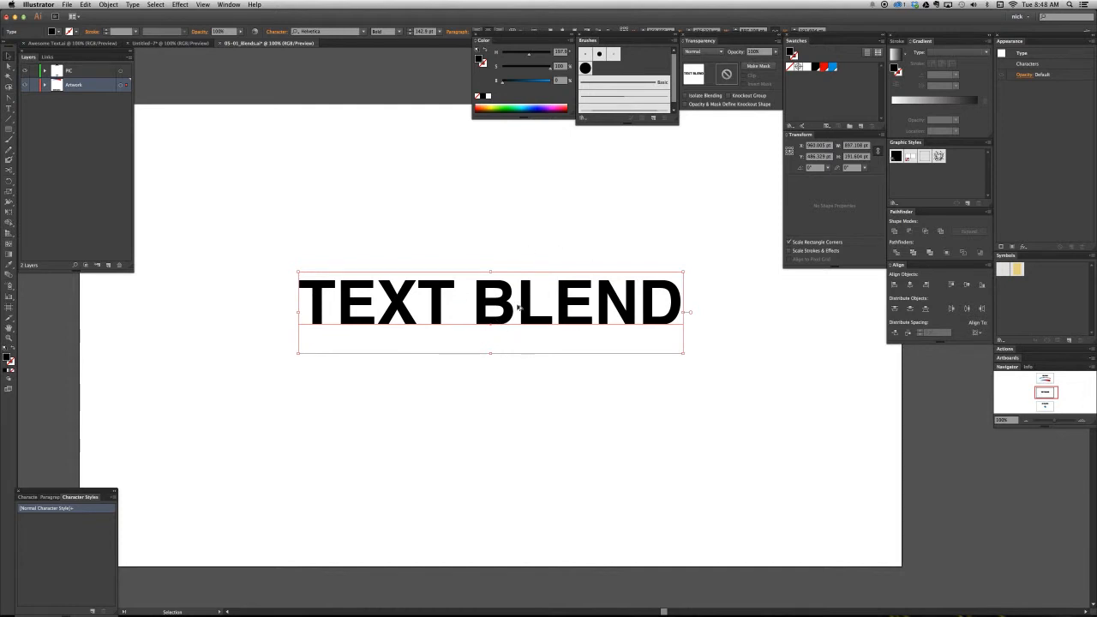
# - Duplicate the TEXT BLEND text about 240 pt left and 211 pt down, and stack the copy beneath the original
pyautogui.moveTo(505, 327); pyautogui.dragTo(408, 414)
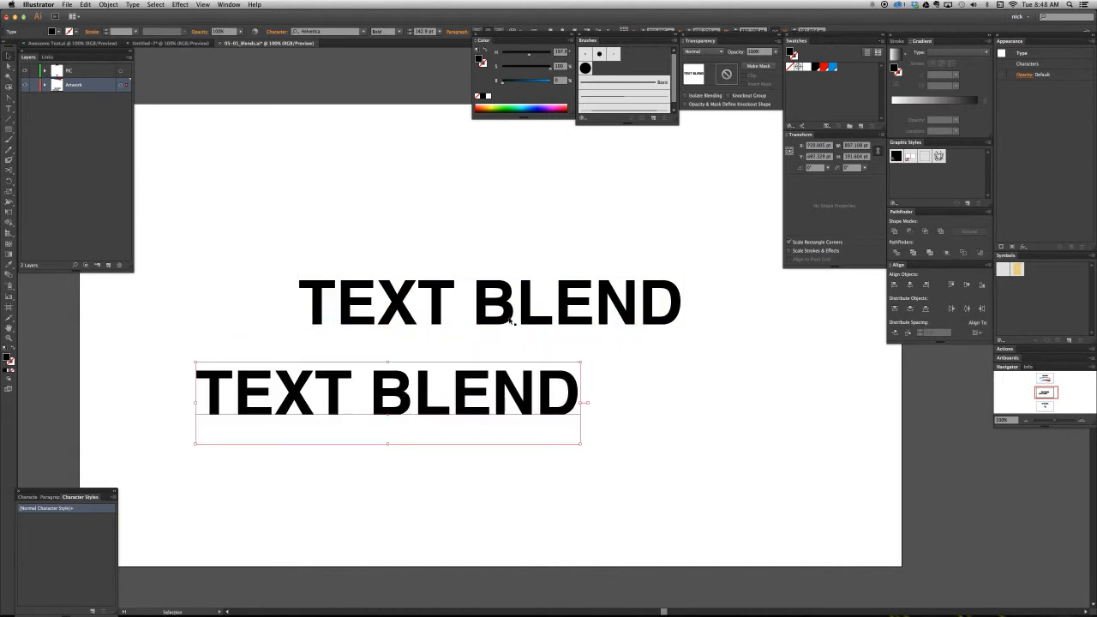
pyautogui.click(45, 85)
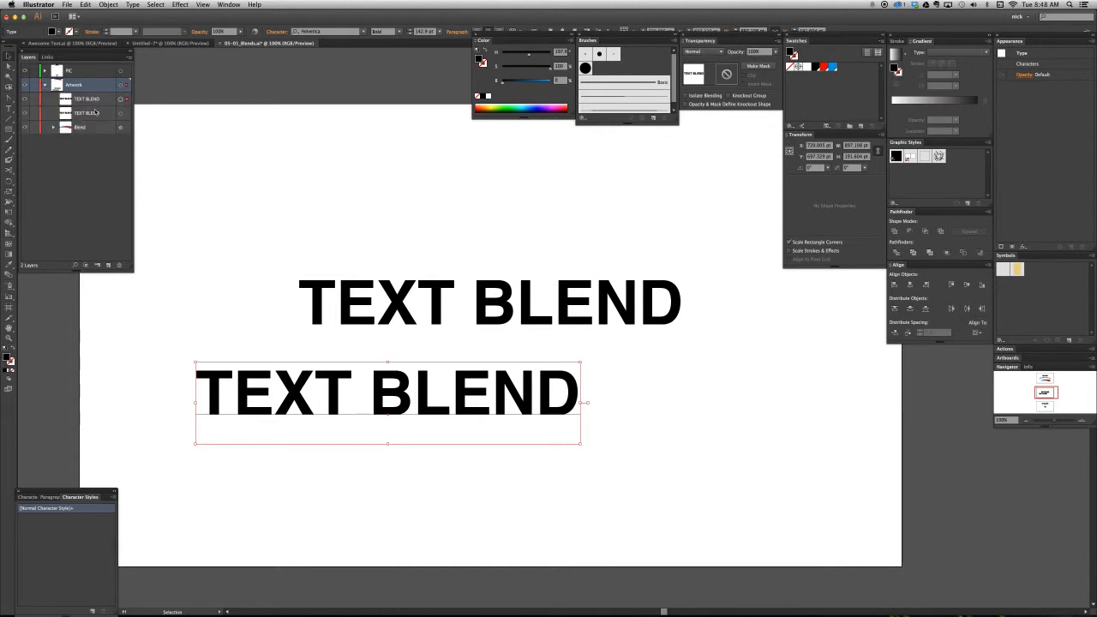
pyautogui.click(92, 100)
pyautogui.moveTo(92, 100); pyautogui.dragTo(92, 119)
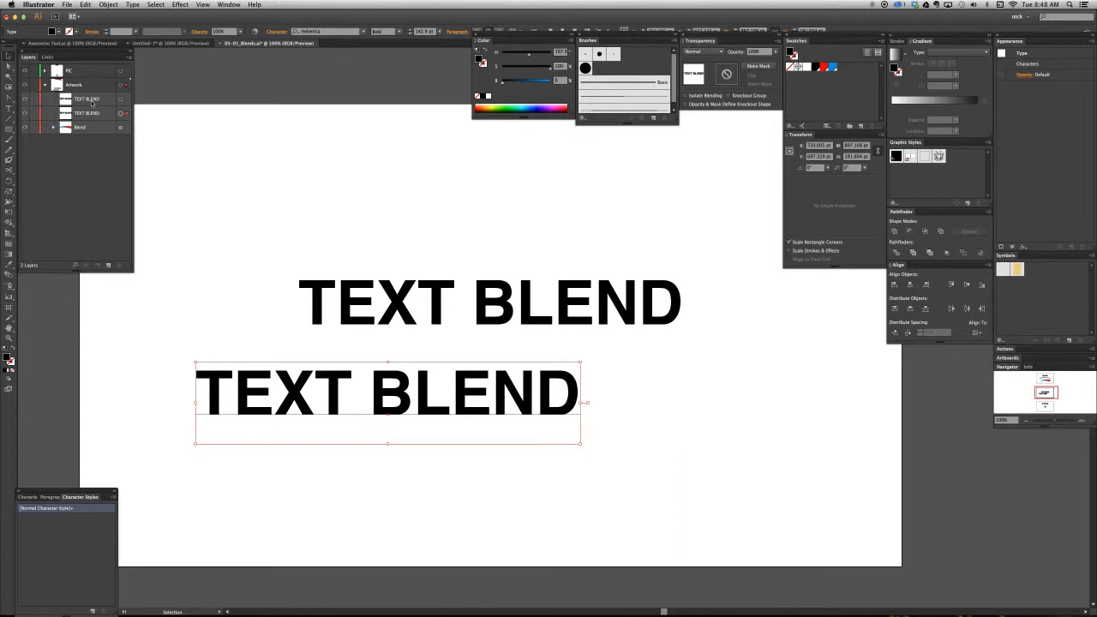
# - Fill both TEXT BLEND text objects with the black swatch
pyautogui.click(385, 309)
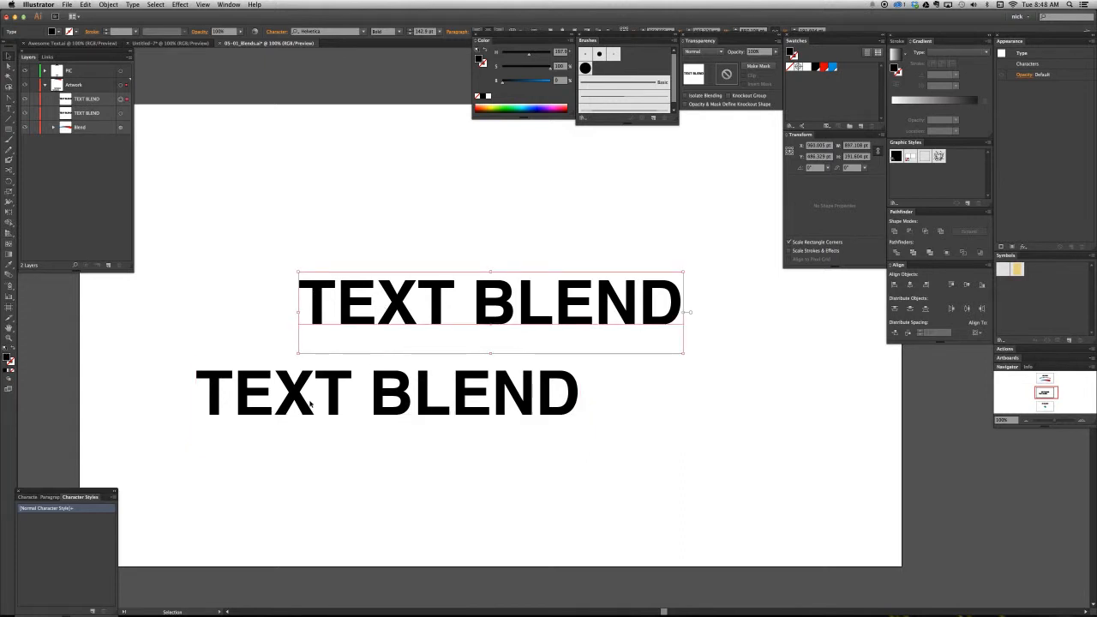
pyautogui.click(313, 403)
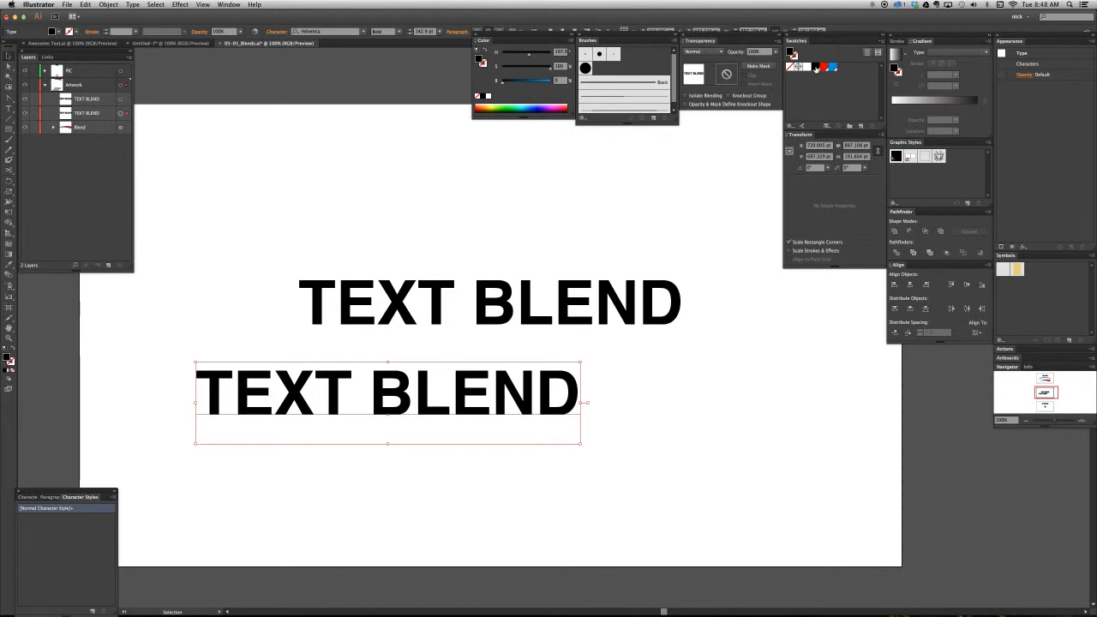
pyautogui.moveTo(669, 218); pyautogui.dragTo(546, 372)
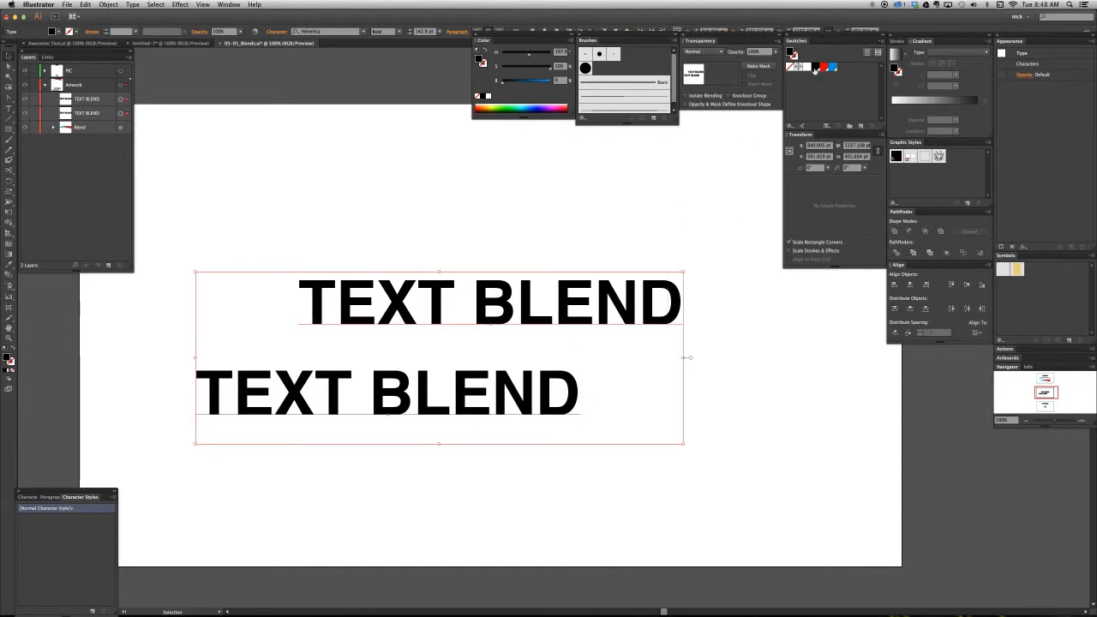
pyautogui.click(809, 68)
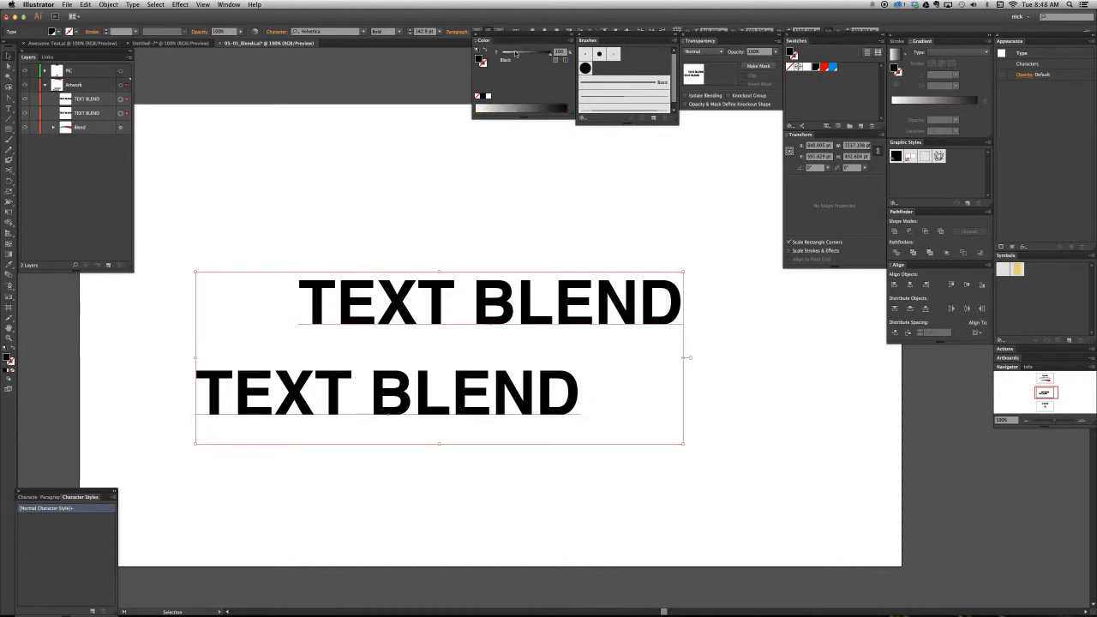
# - Lighten the lower TEXT BLEND copy to a mid gray and select both text objects together
pyautogui.click(279, 169)
pyautogui.click(386, 392)
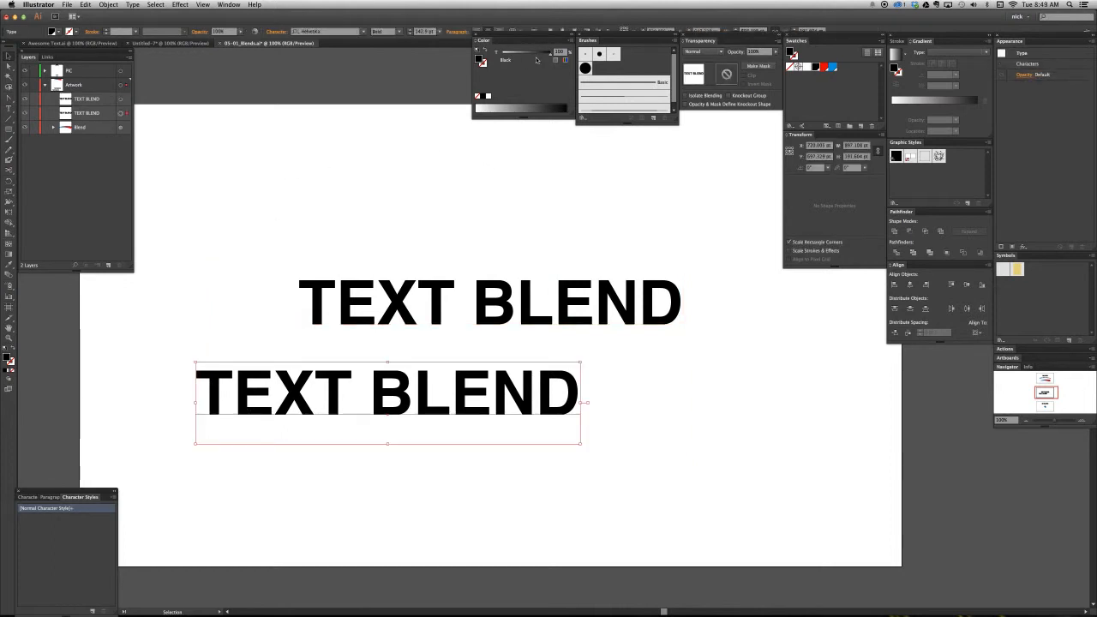
pyautogui.moveTo(539, 57); pyautogui.dragTo(518, 57)
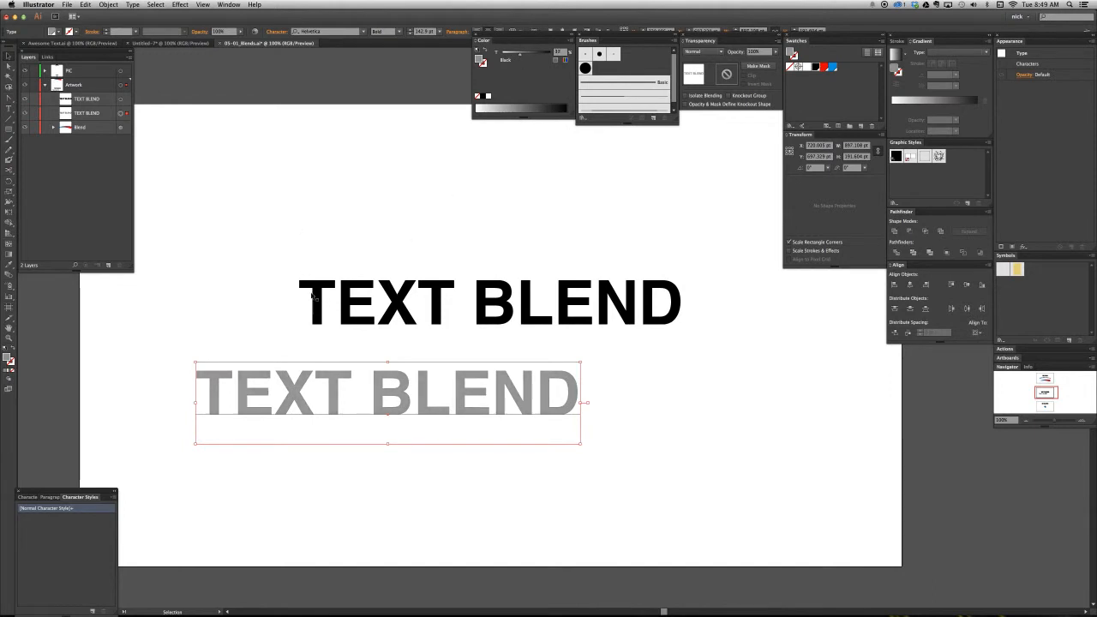
pyautogui.moveTo(221, 229); pyautogui.dragTo(471, 441)
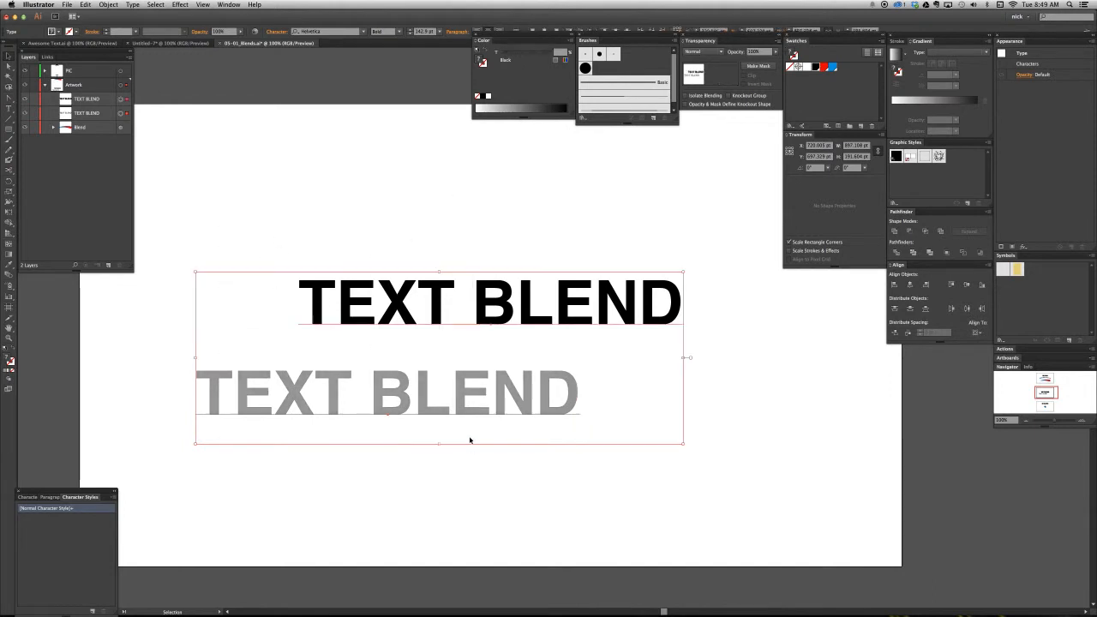
# - Blend the black and gray TEXT BLEND objects together and select the resulting blend
pyautogui.click(108, 4)
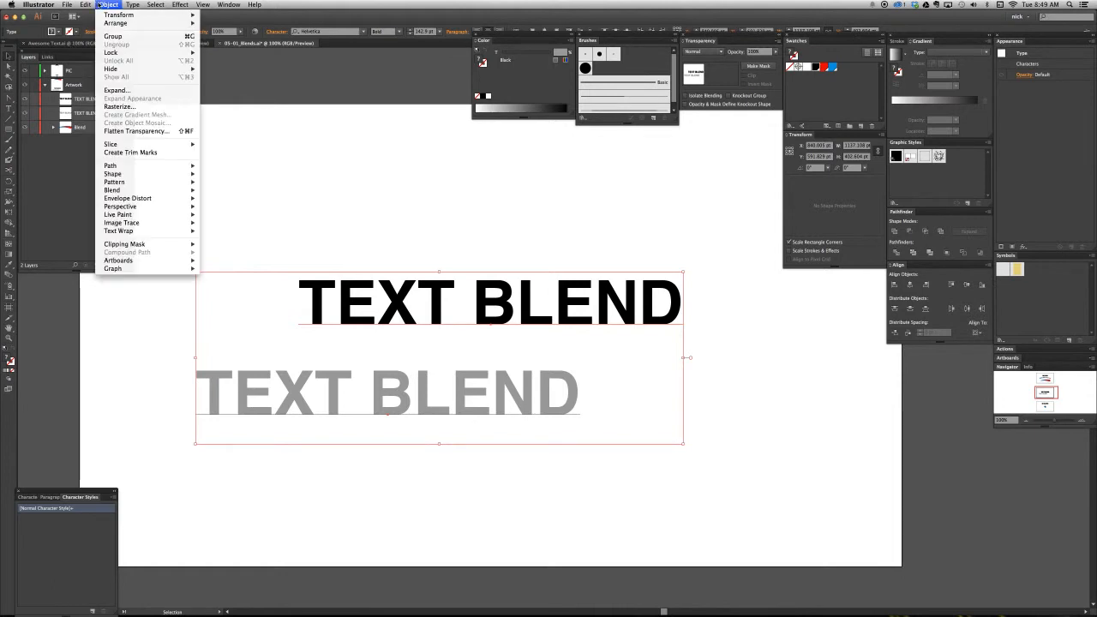
pyautogui.moveTo(132, 188)
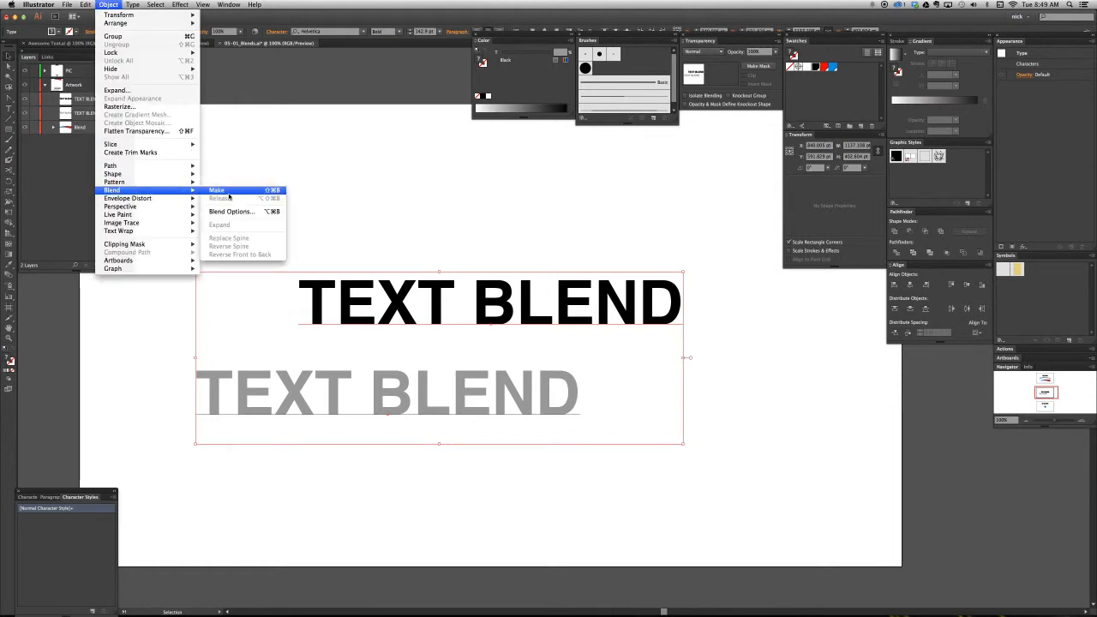
pyautogui.click(229, 194)
pyautogui.click(340, 179)
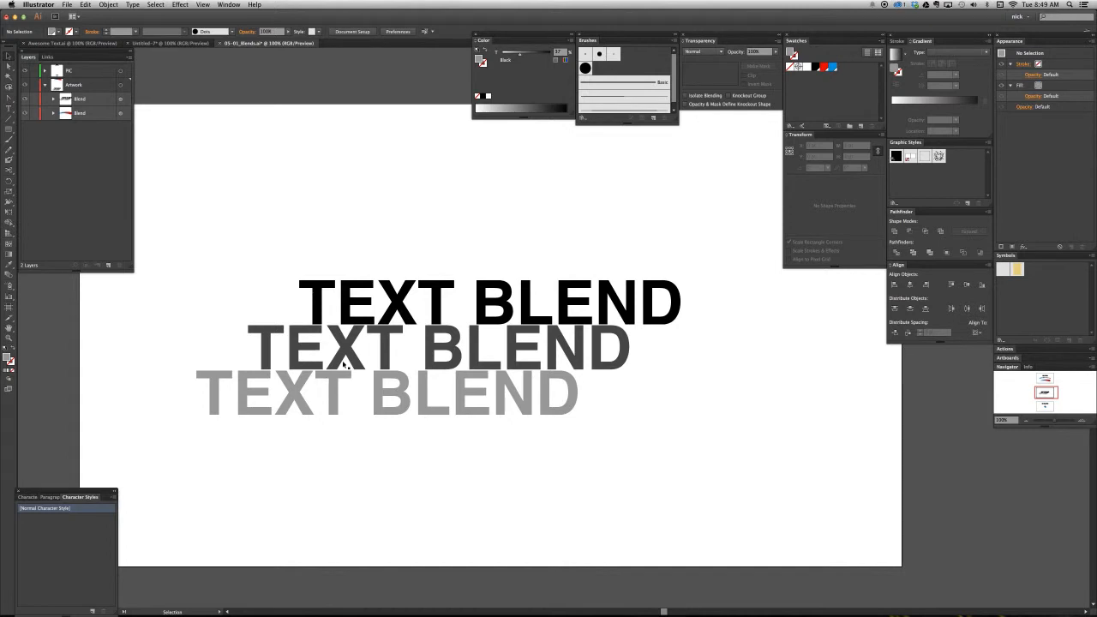
pyautogui.click(327, 375)
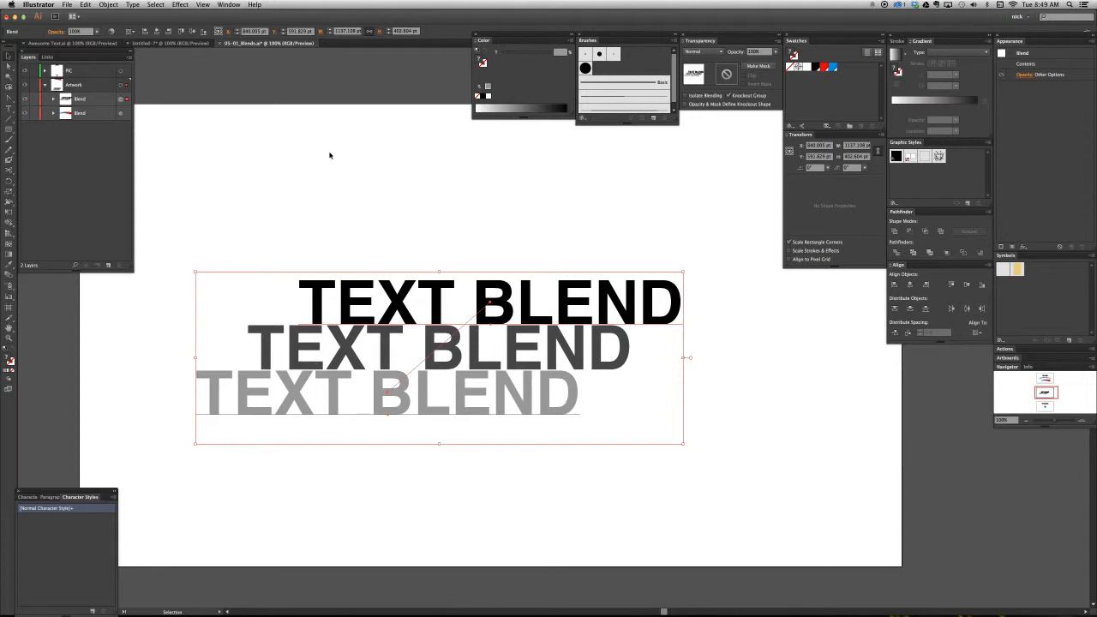
# - Draw a gray rectangle about 53 by 61 pt above the text, duplicate it about 521 pt right, fill the copy blue, and select both
pyautogui.press('m')
pyautogui.moveTo(309, 150)
pyautogui.mouseDown()
pyautogui.moveTo(333, 175)
pyautogui.moveTo(550, 172)
pyautogui.mouseUp()
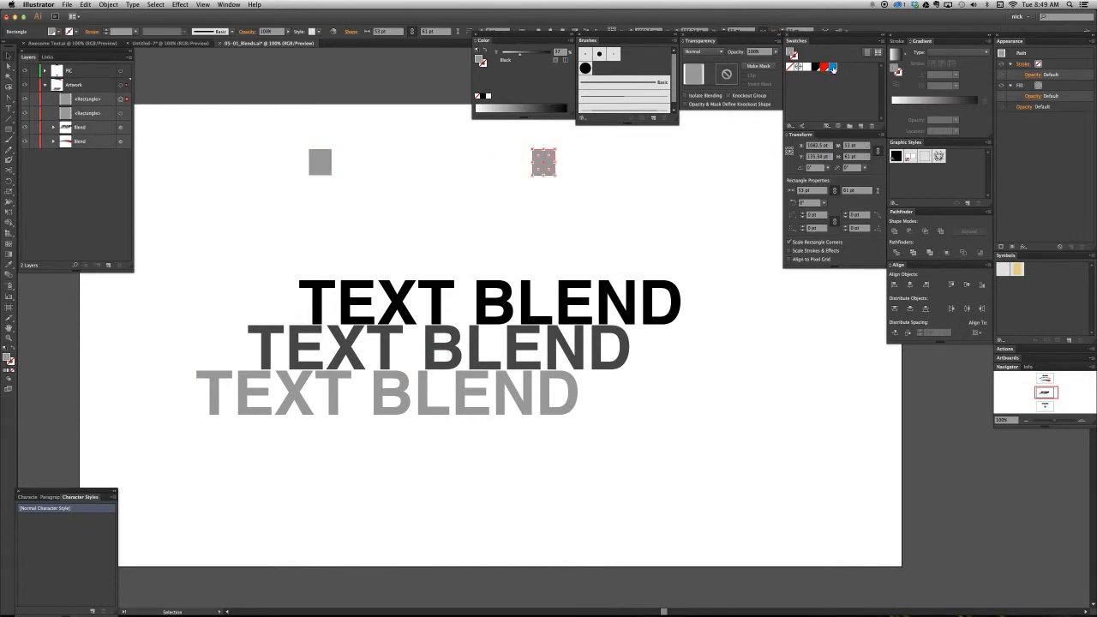
pyautogui.click(832, 67)
pyautogui.moveTo(679, 147); pyautogui.dragTo(216, 200)
# - Blend the gray and blue rectangles using Smooth Color spacing, and delete that rectangle blend
pyautogui.press('super+alt+shift+b')
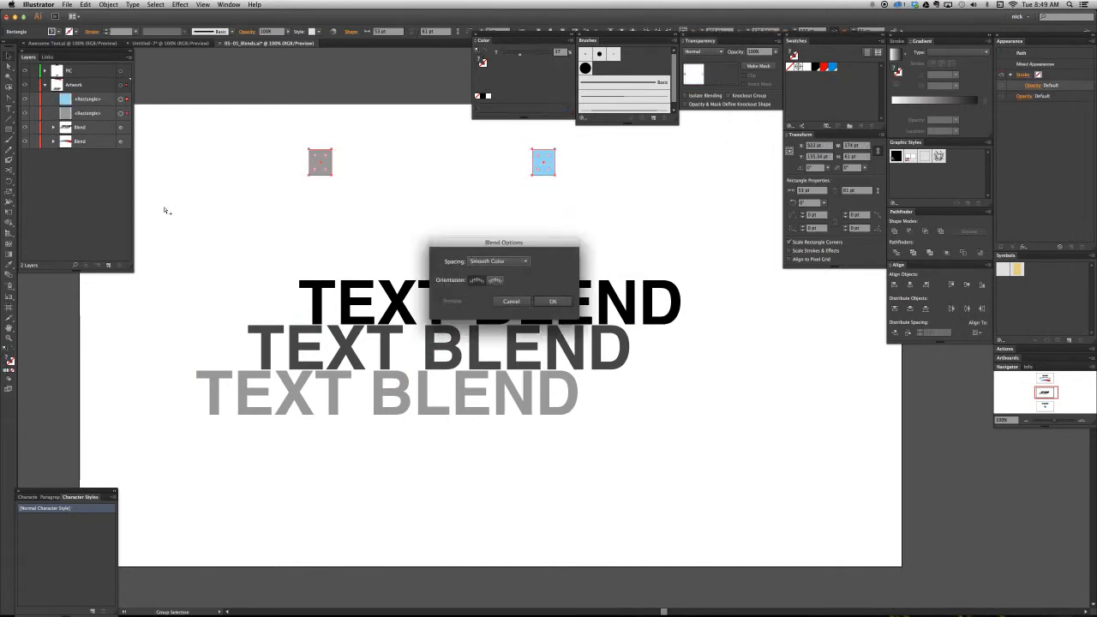
pyautogui.press('Return')
pyautogui.press('super+alt+b')
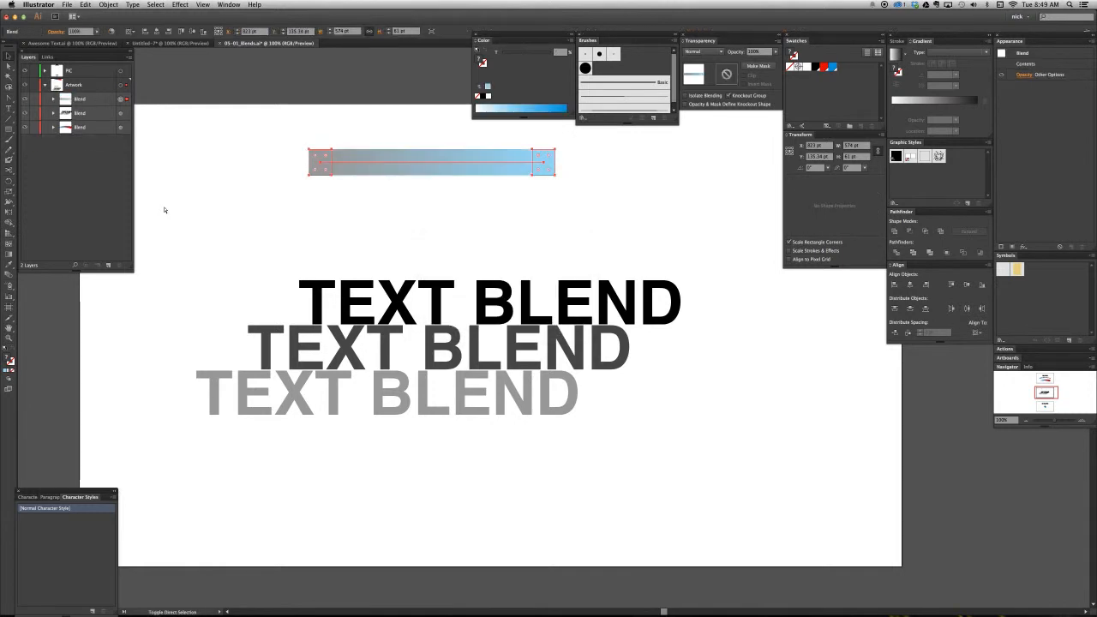
pyautogui.click(506, 182)
pyautogui.click(505, 171)
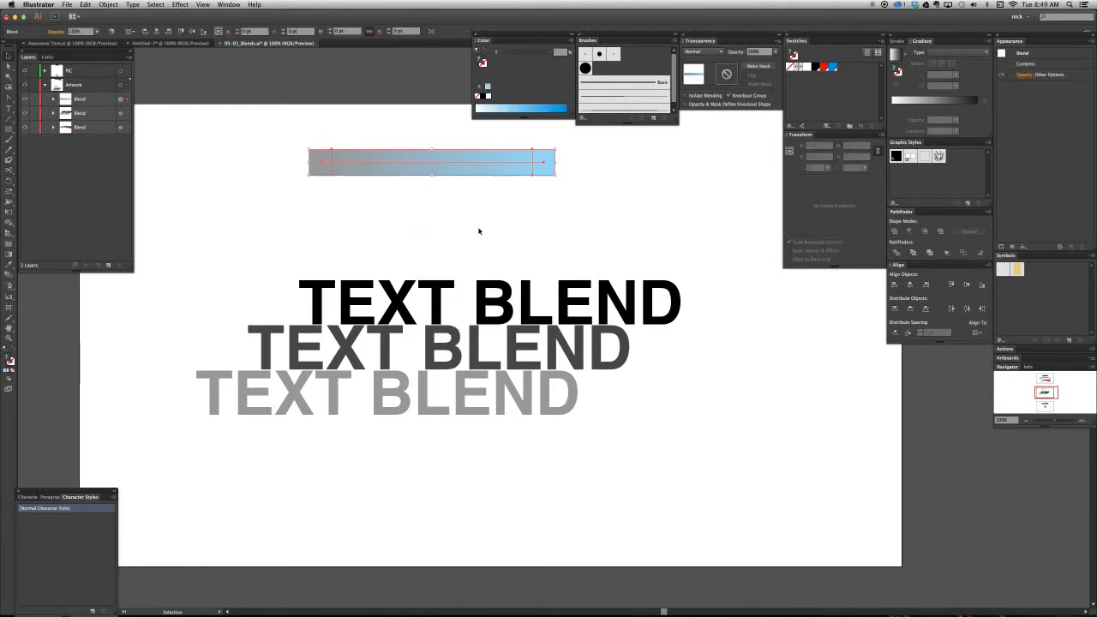
pyautogui.press('Delete')
# - Set the text blend's spacing to Specified Steps with 20 steps, using the preview
pyautogui.click(460, 335)
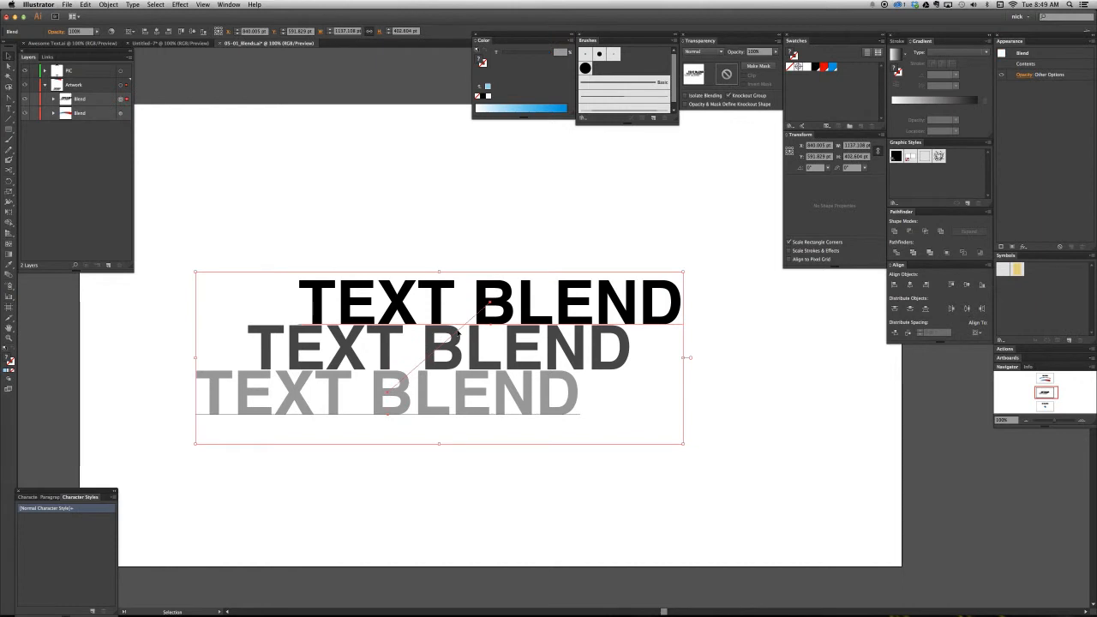
pyautogui.click(108, 4)
pyautogui.moveTo(149, 183)
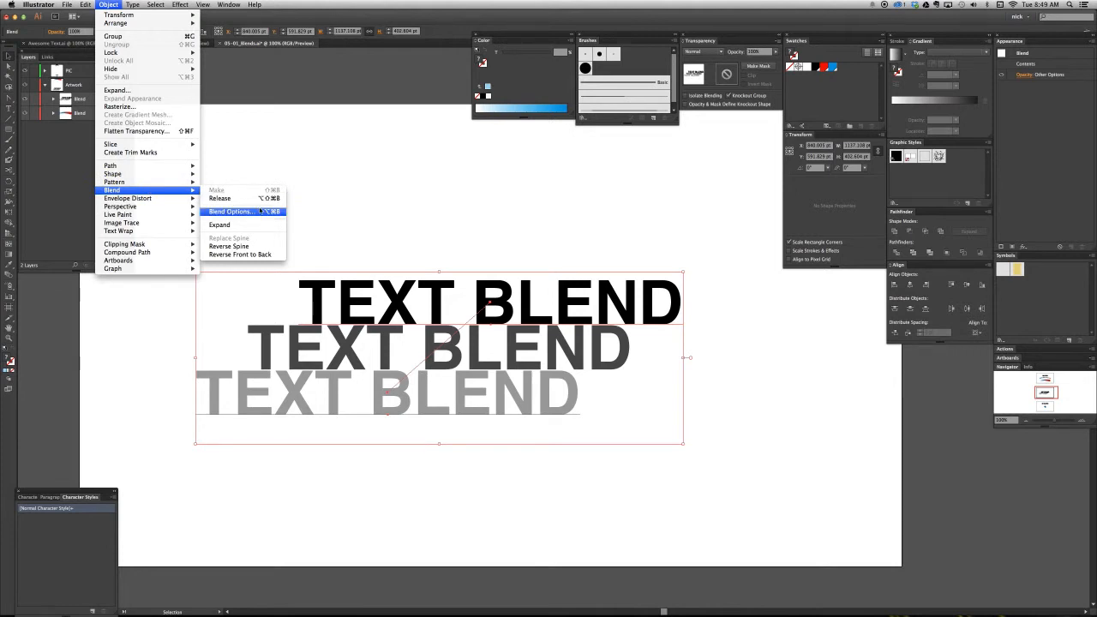
pyautogui.click(260, 211)
pyautogui.click(509, 262)
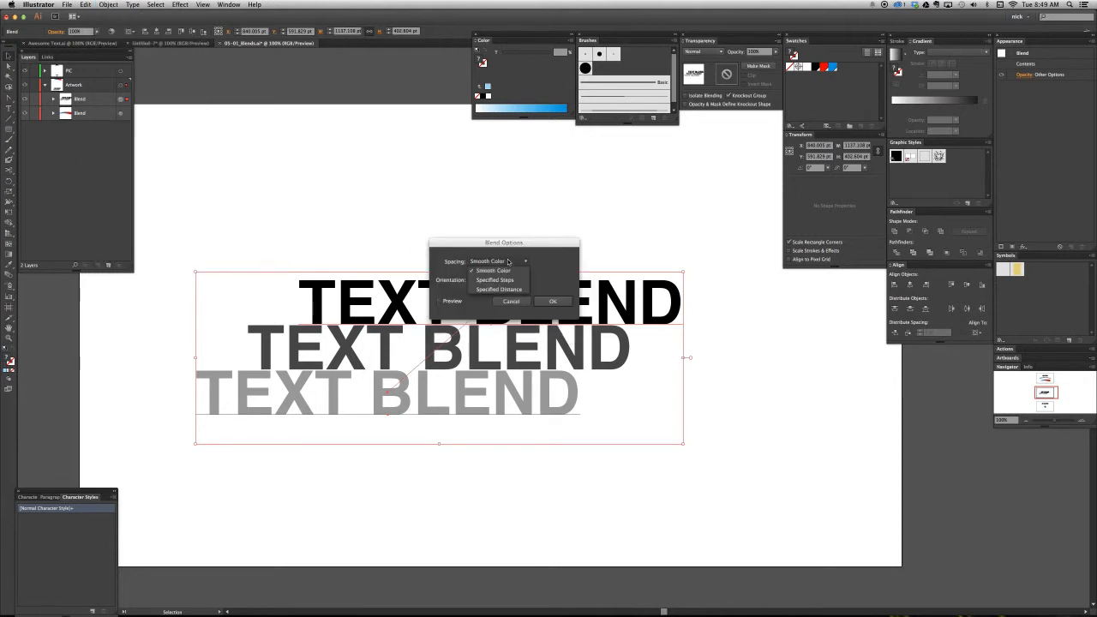
pyautogui.click(514, 280)
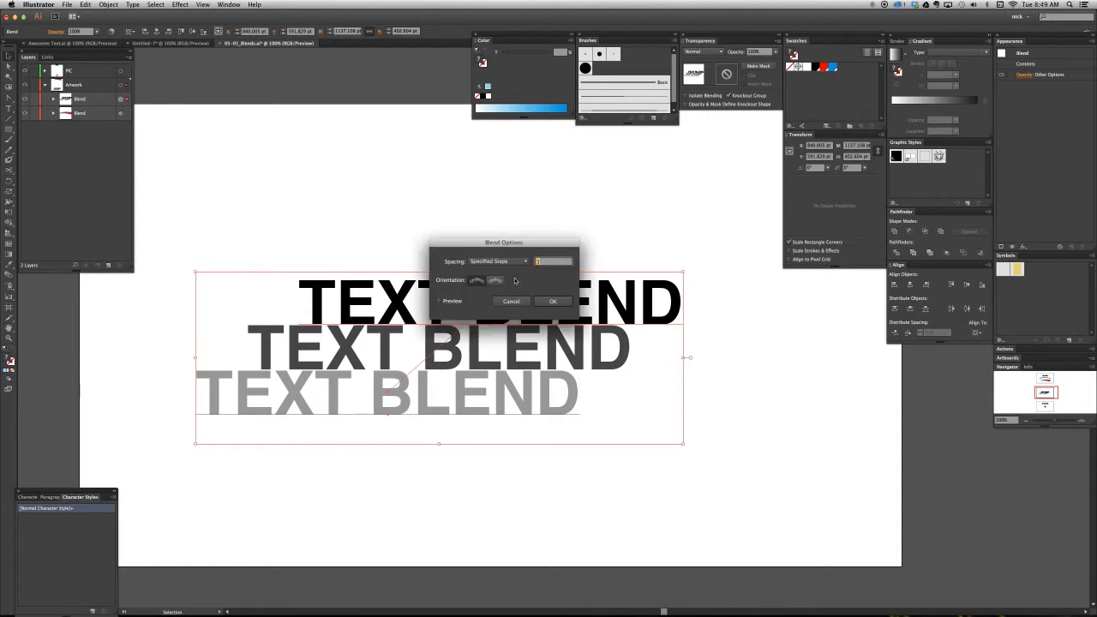
pyautogui.moveTo(516, 244); pyautogui.dragTo(500, 173)
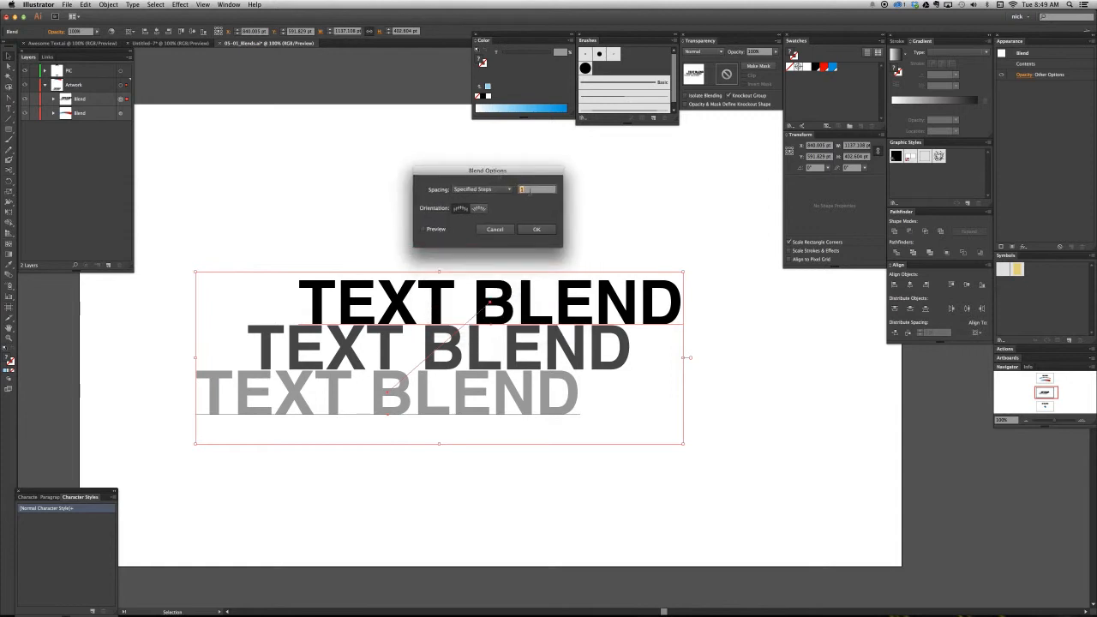
pyautogui.write('20')
pyautogui.click(478, 208)
pyautogui.click(422, 229)
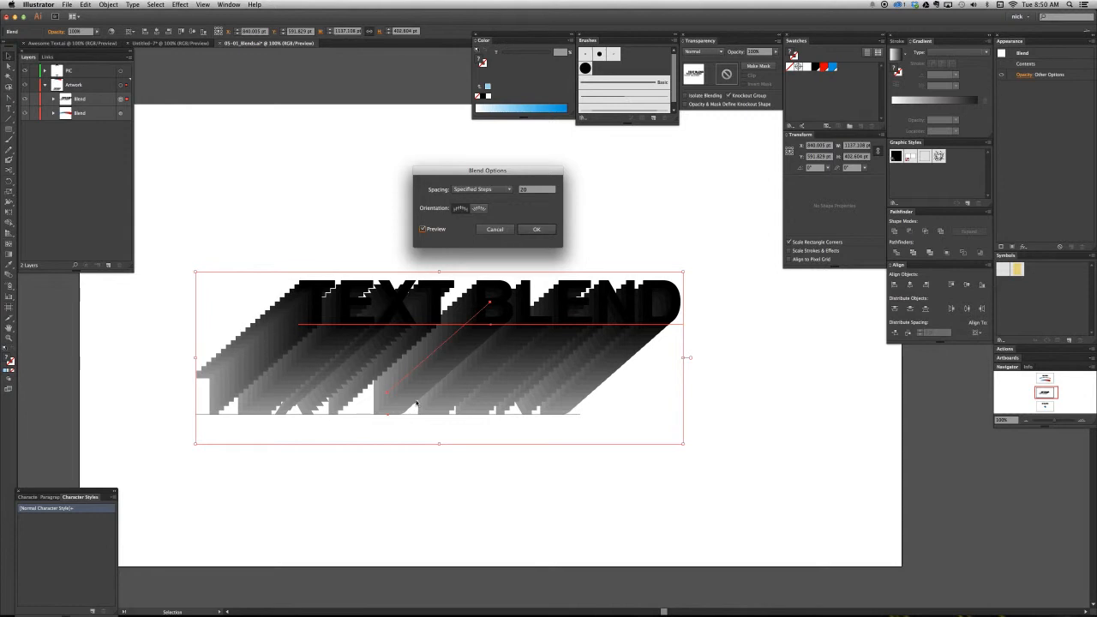
pyautogui.click(537, 229)
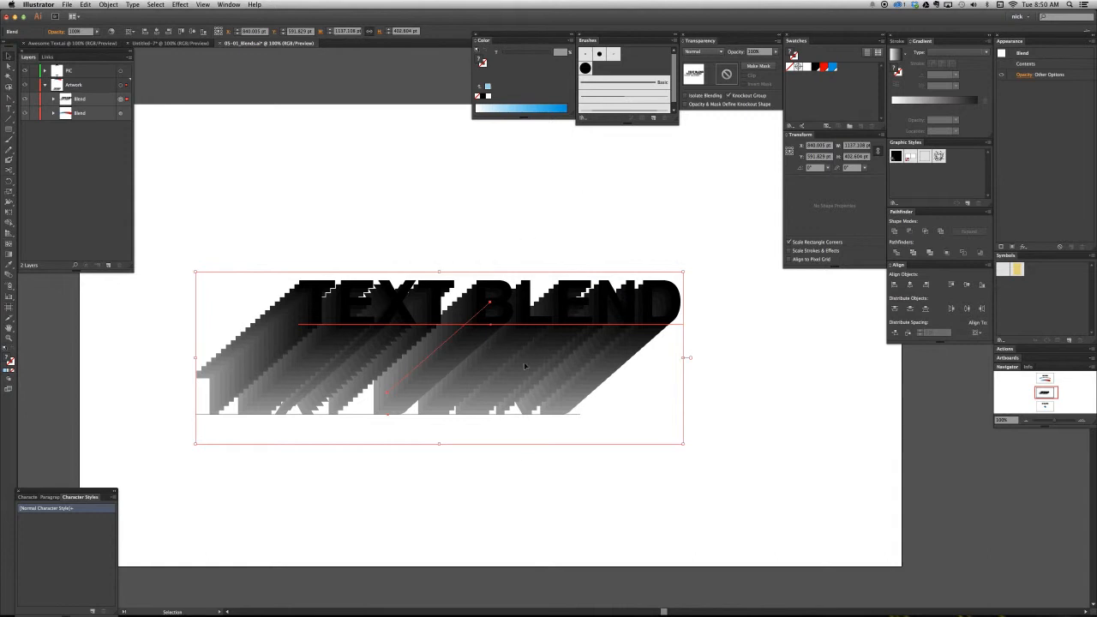
# - Try moving only the gray copy in the blend about 169 pt right and 92 pt up, and undo the move
pyautogui.press('a')
pyautogui.click(476, 420)
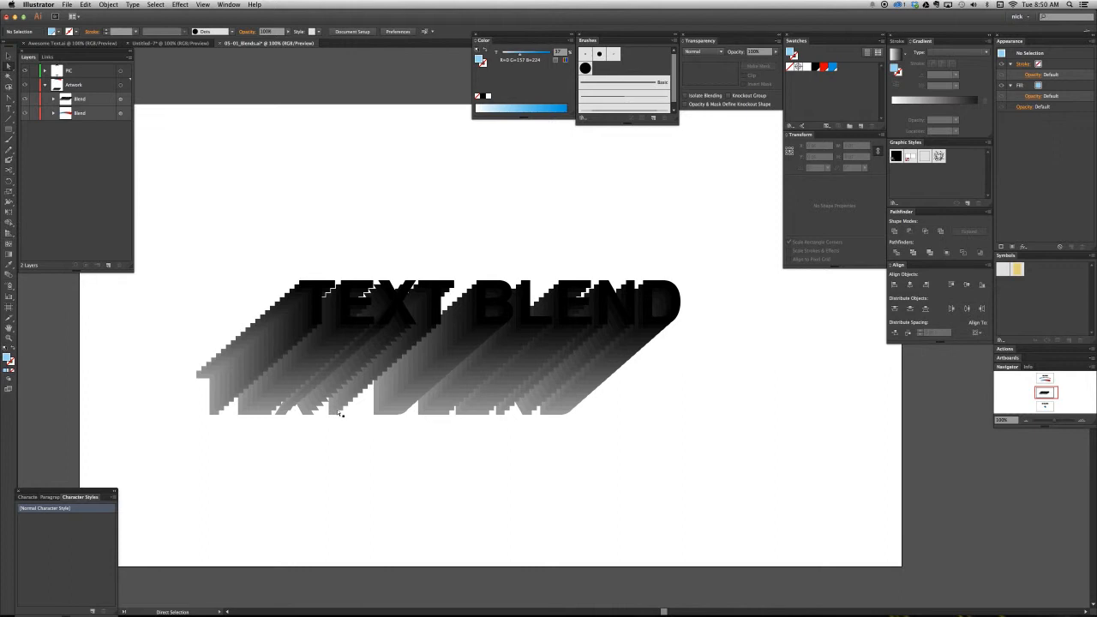
pyautogui.click(341, 414)
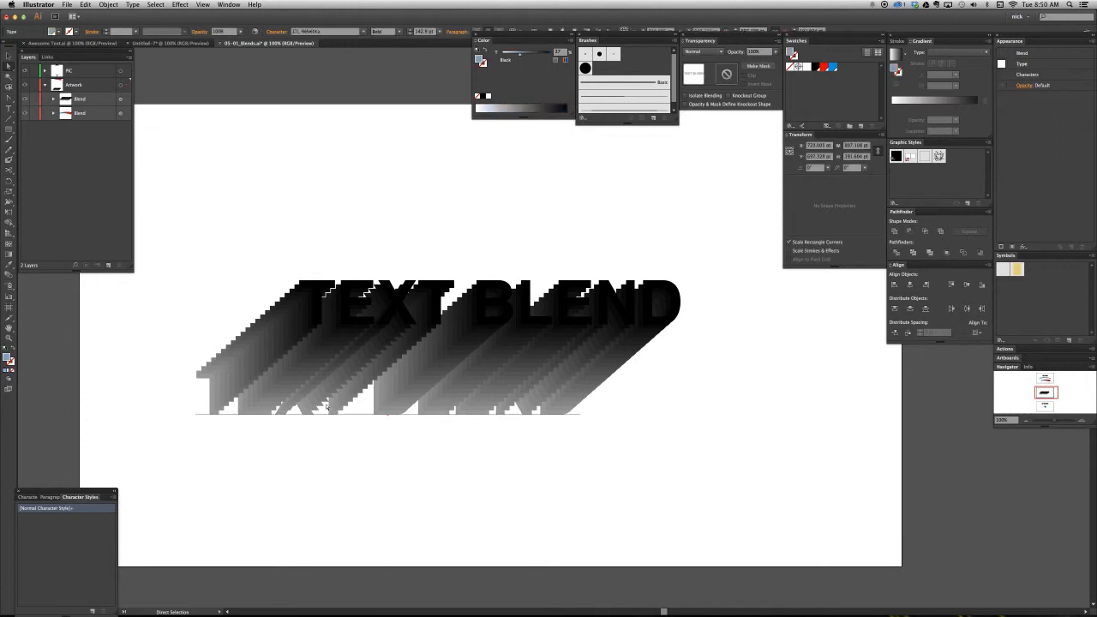
pyautogui.click(269, 253)
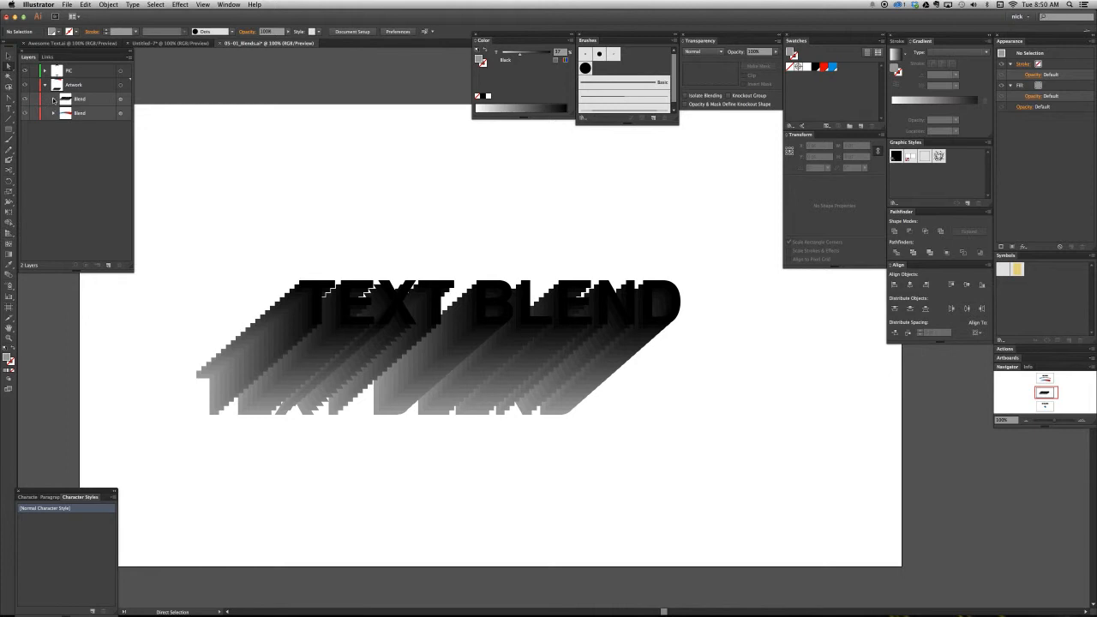
pyautogui.click(234, 403)
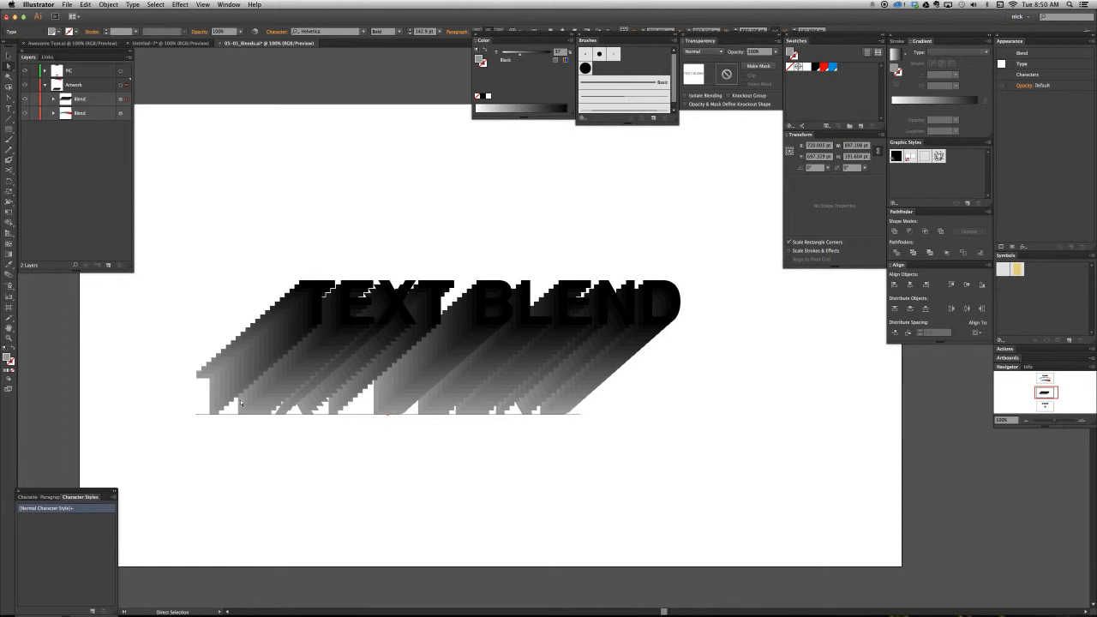
pyautogui.moveTo(237, 406); pyautogui.dragTo(308, 367)
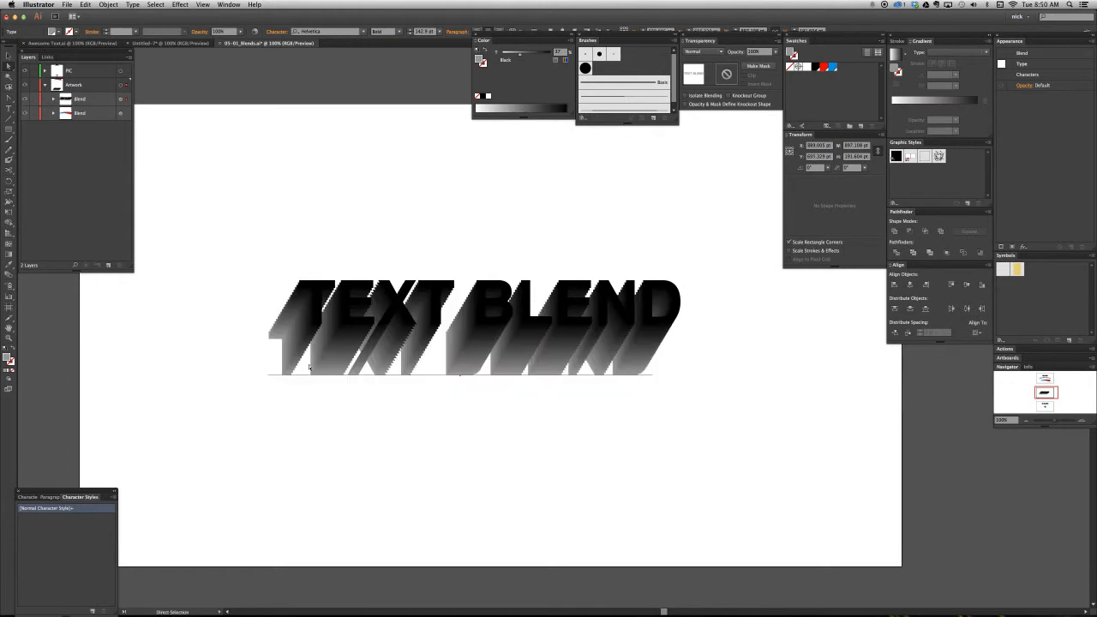
pyautogui.press('super+z')
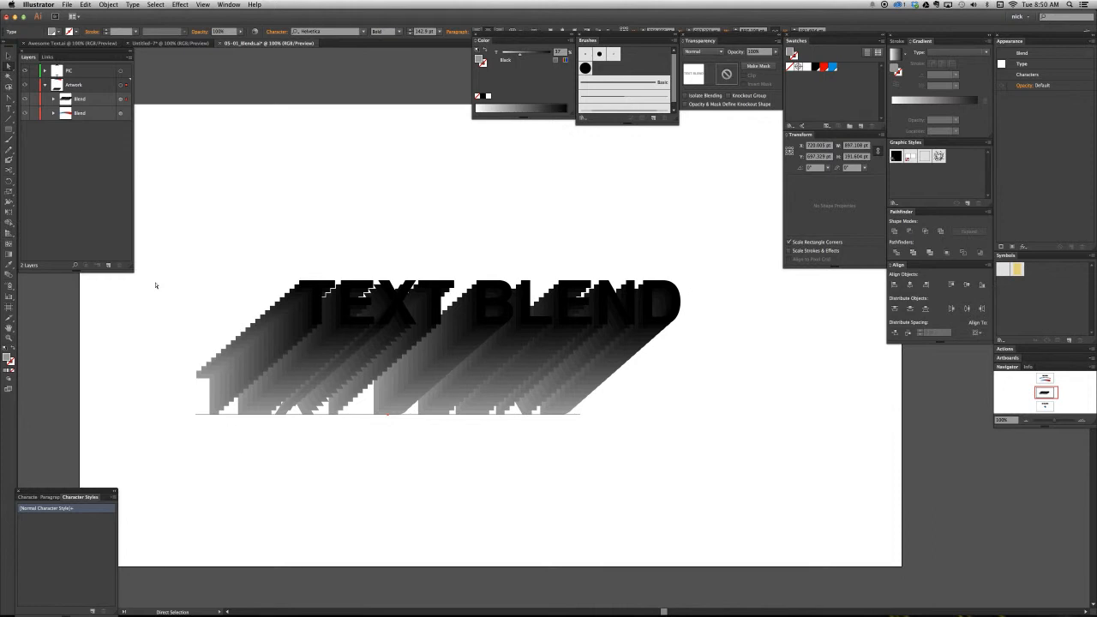
# - Select the whole text blend, and place the text cursor inside the gray copy before leaving text editing
pyautogui.click(9, 56)
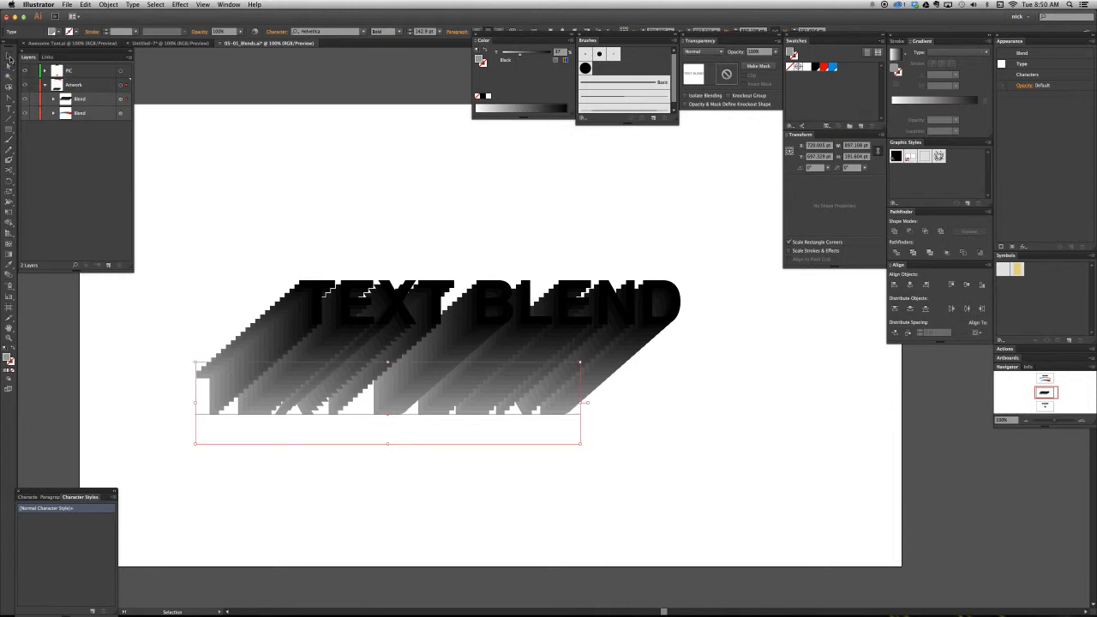
pyautogui.click(331, 225)
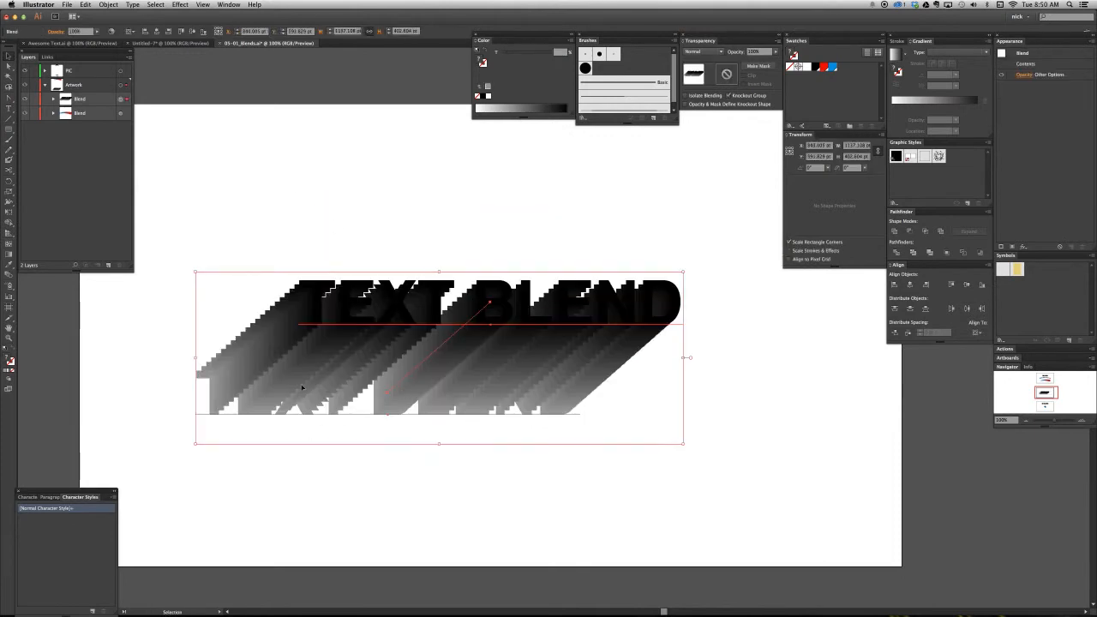
pyautogui.click(336, 512)
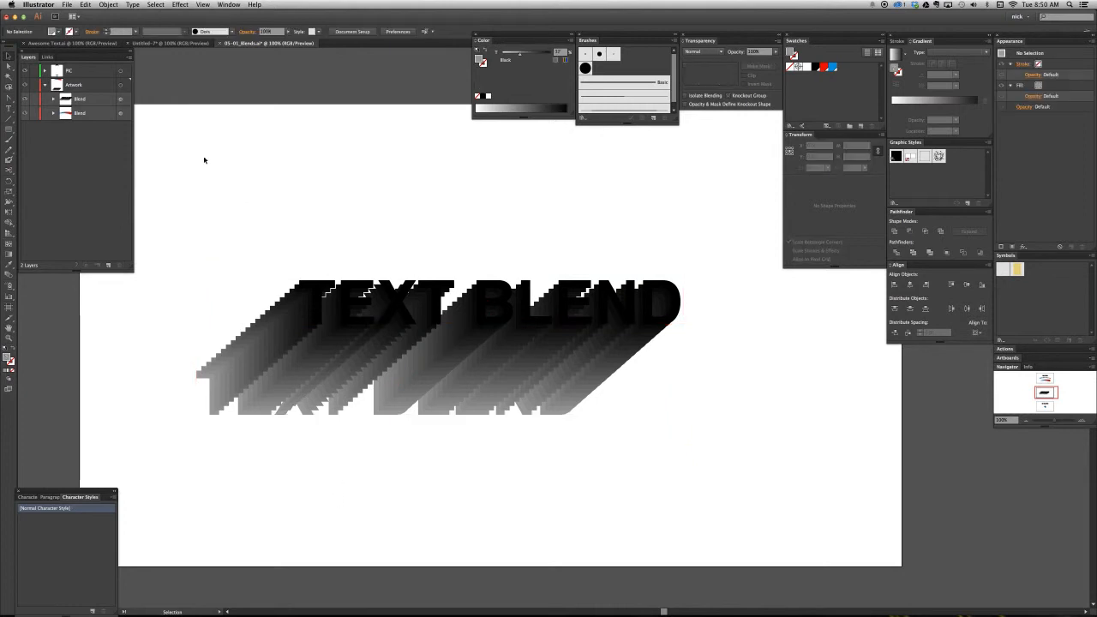
pyautogui.press('t')
pyautogui.click(233, 420)
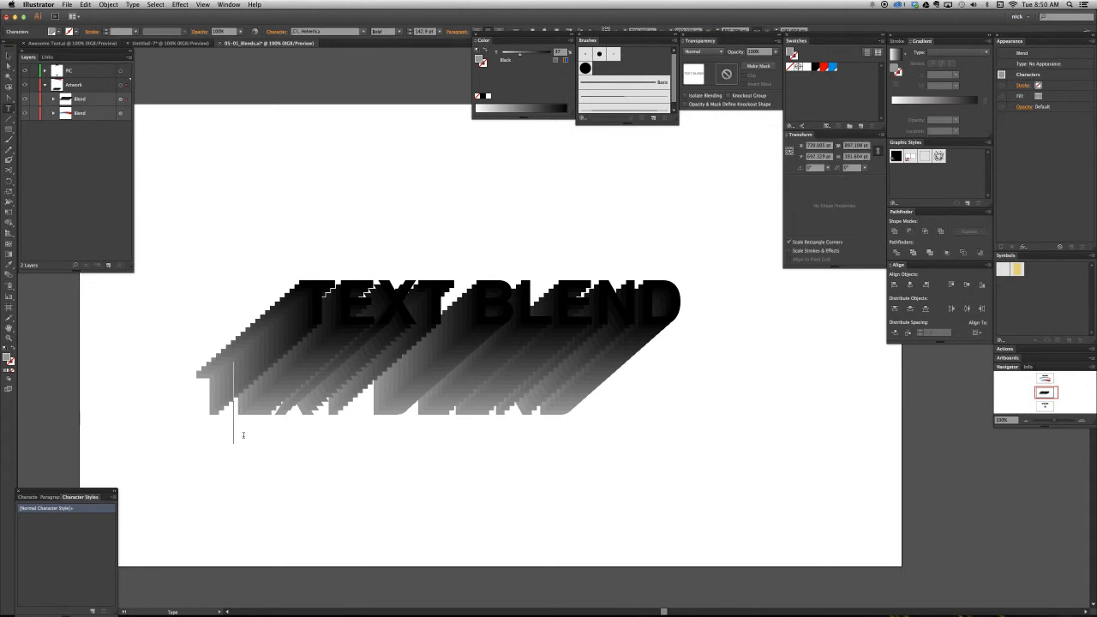
pyautogui.press('Escape')
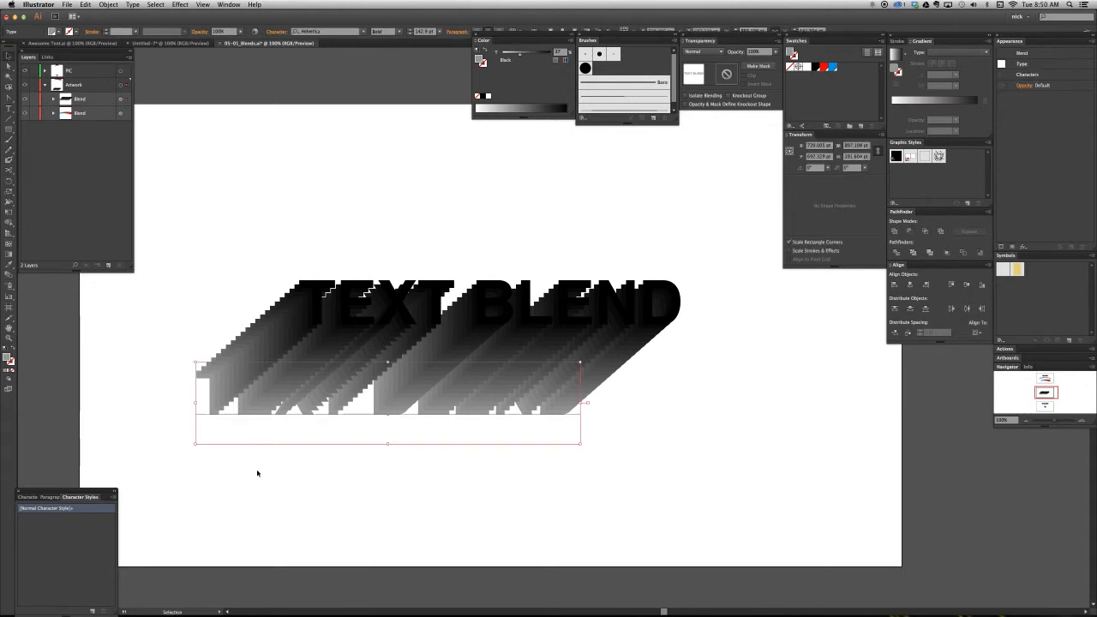
pyautogui.click(257, 472)
# - Move the blend's text copies close together, with the gray one about 15 pt left and 9 pt below the black one
pyautogui.press('a')
pyautogui.moveTo(255, 404); pyautogui.dragTo(320, 313)
pyautogui.press('super+z')
pyautogui.press('super+z')
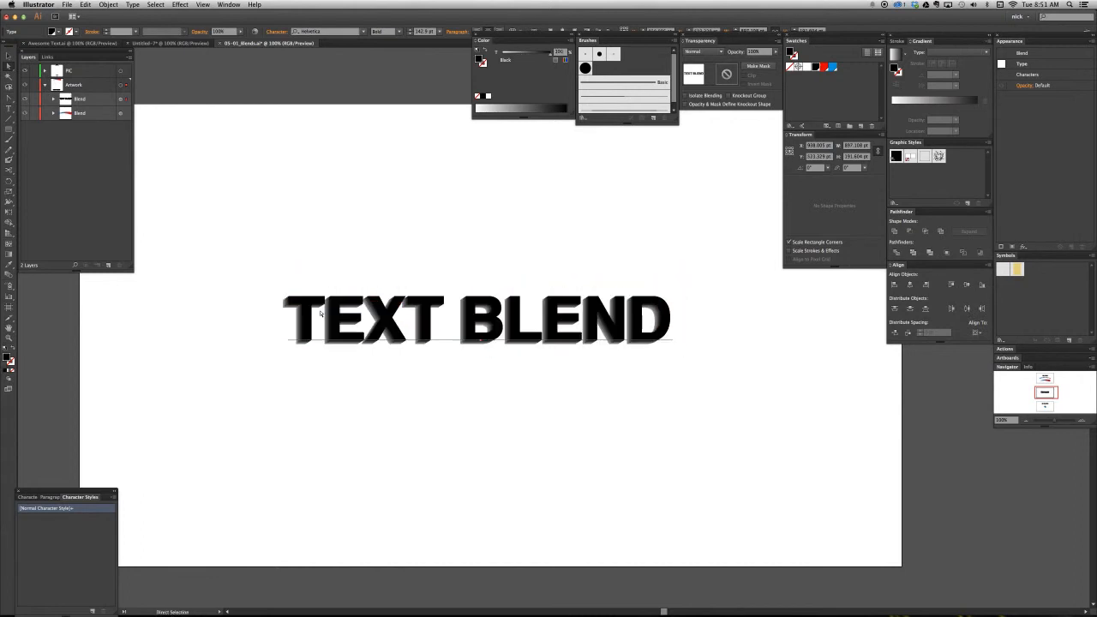
pyautogui.click(343, 226)
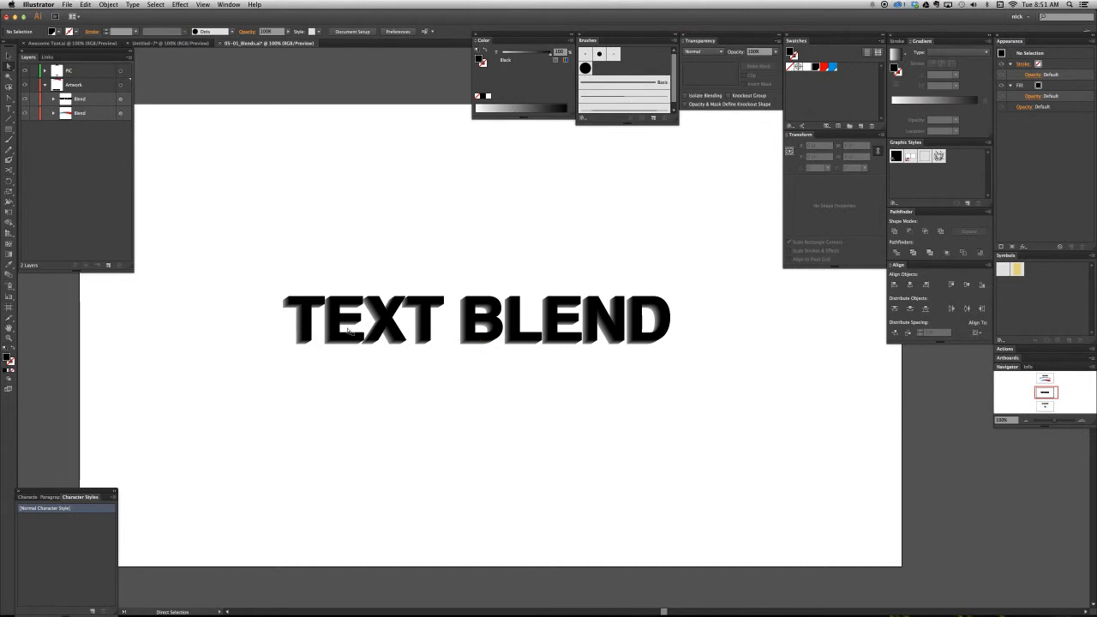
# - Move only the black copy in the blend about 16 pt right and 16 pt up to deepen the extrusion
pyautogui.press('z')
pyautogui.moveTo(247, 259); pyautogui.dragTo(365, 305)
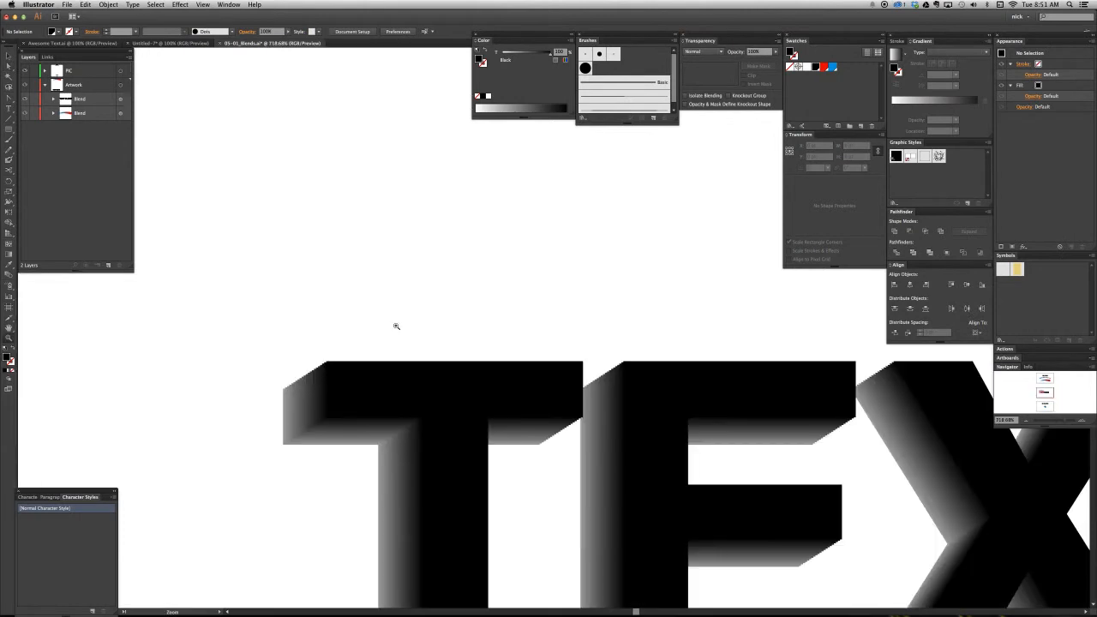
pyautogui.moveTo(499, 399); pyautogui.dragTo(439, 288)
pyautogui.press('v')
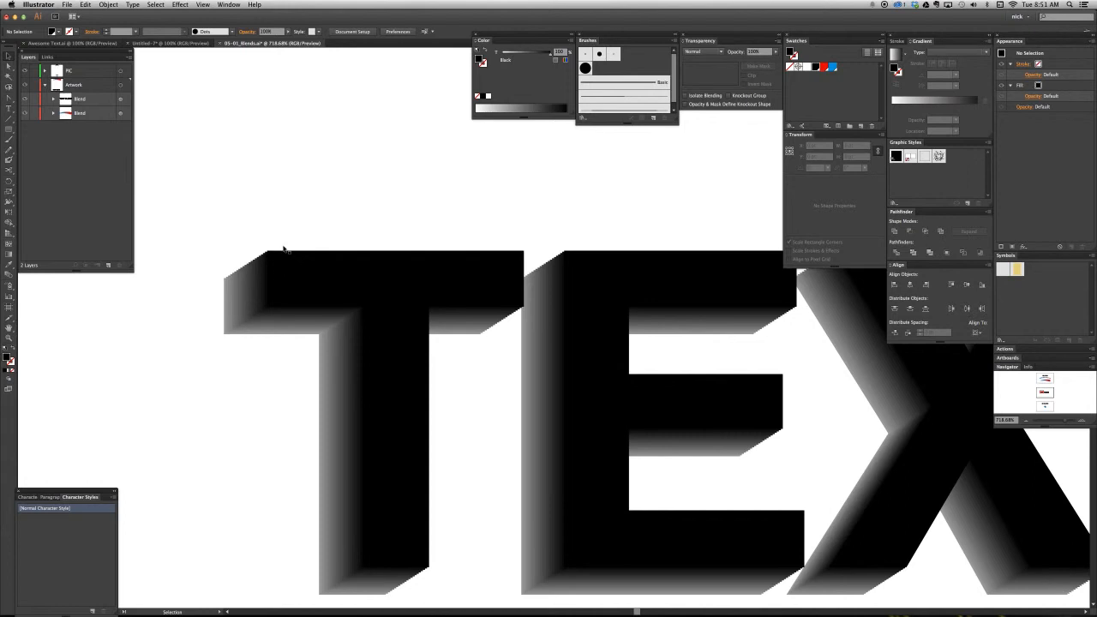
pyautogui.press('a')
pyautogui.press('super+minus')
pyautogui.press('super+minus')
pyautogui.press('super+minus')
pyautogui.press('super+minus')
pyautogui.moveTo(583, 345); pyautogui.dragTo(350, 359)
pyautogui.press('super+minus')
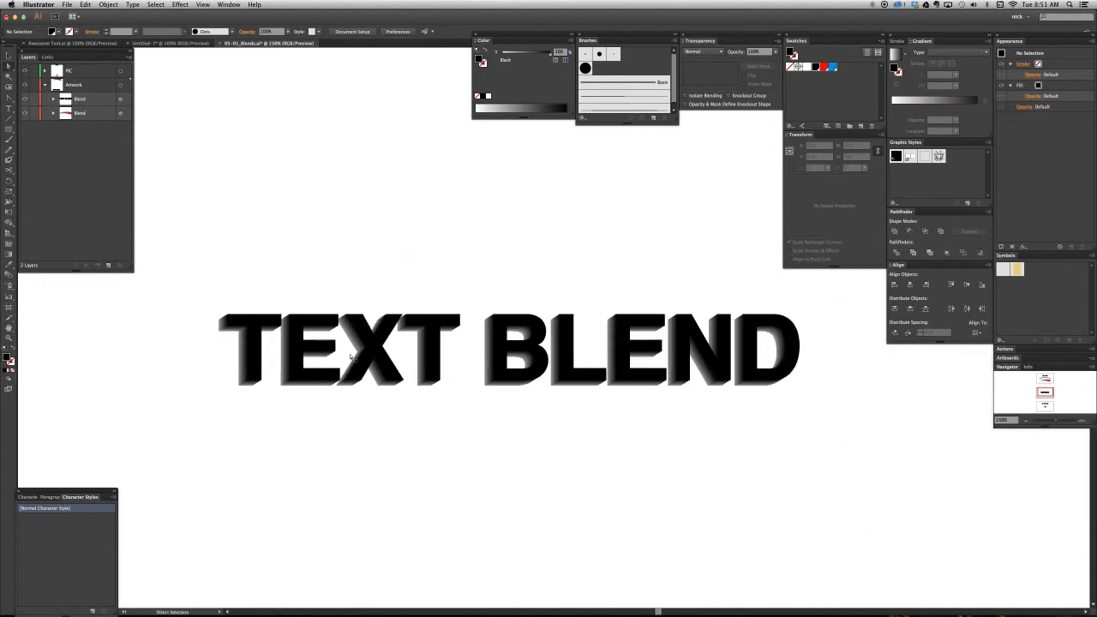
pyautogui.click(350, 359)
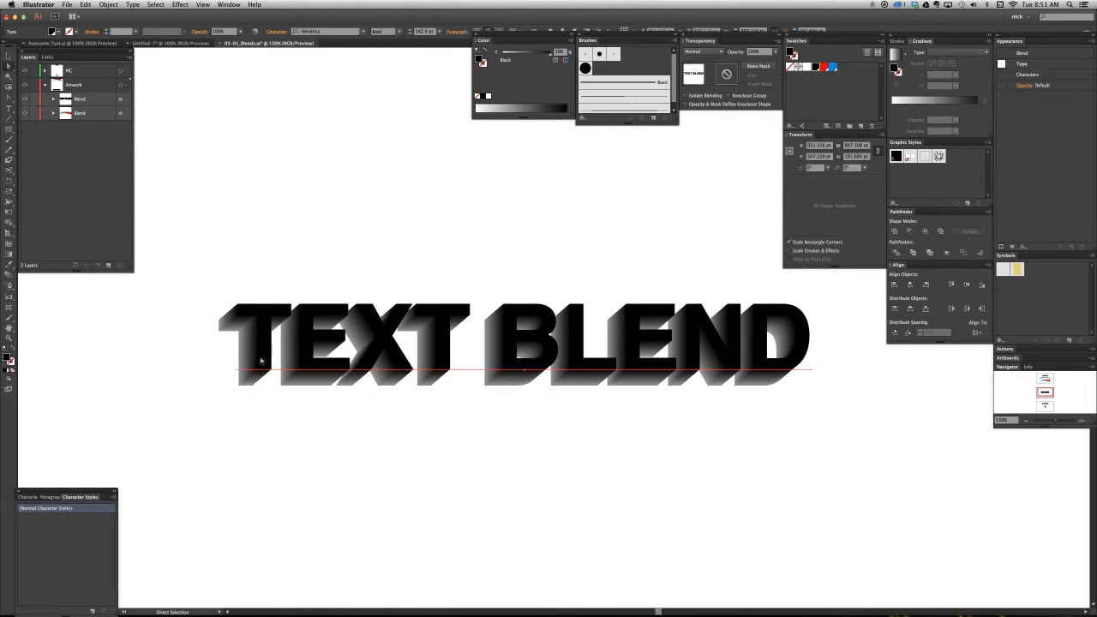
# - Lock the black TEXT BLEND copy inside the text blend and select the gray copy on its own
pyautogui.click(53, 99)
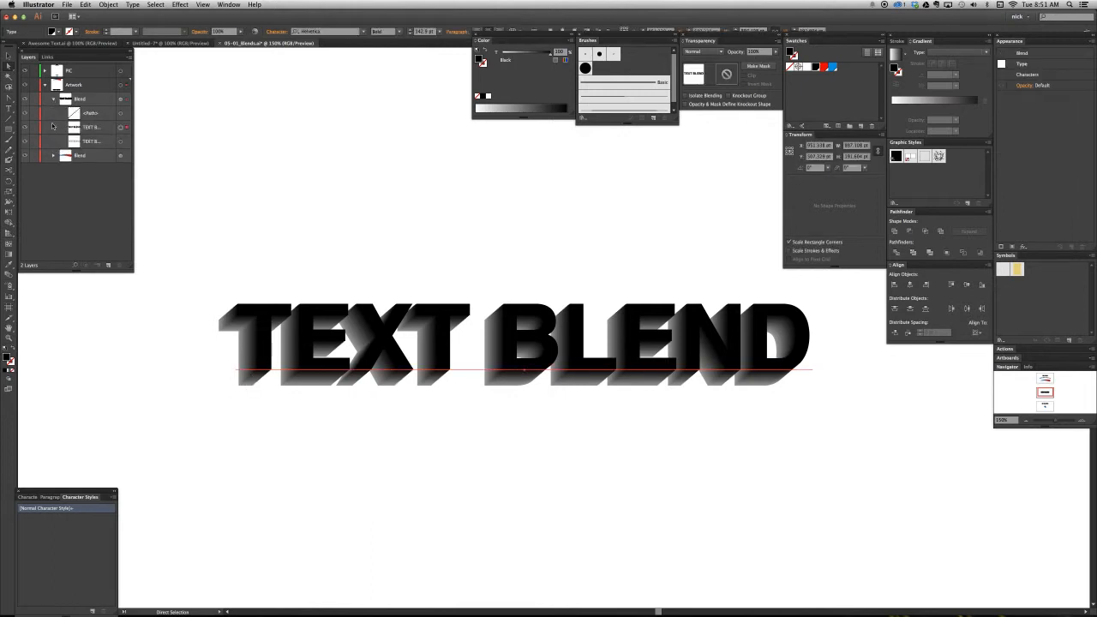
pyautogui.click(35, 128)
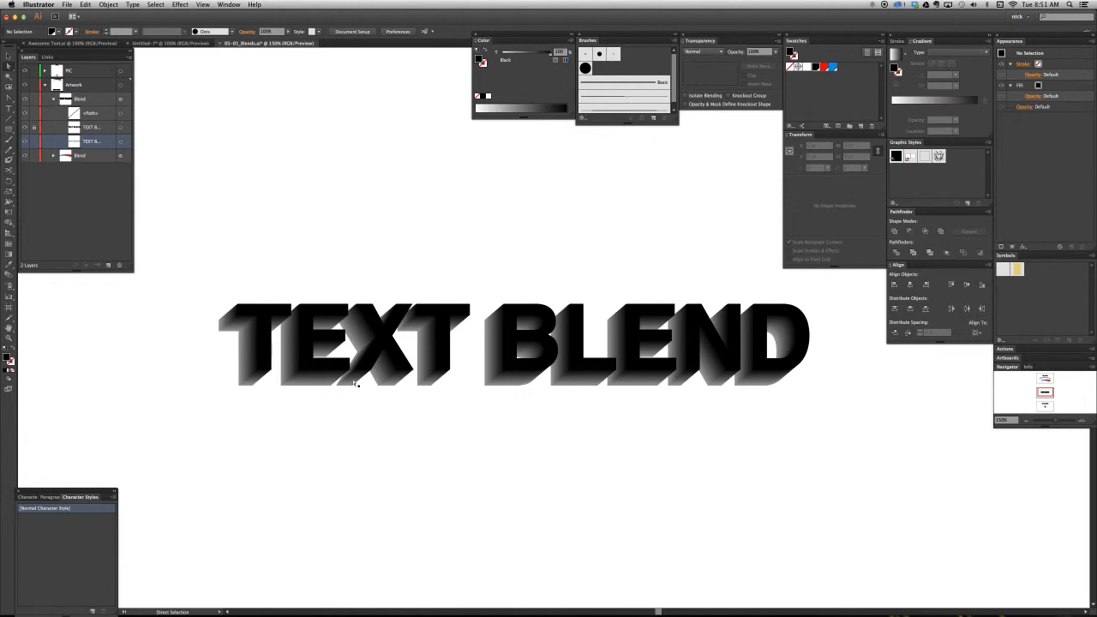
pyautogui.click(355, 383)
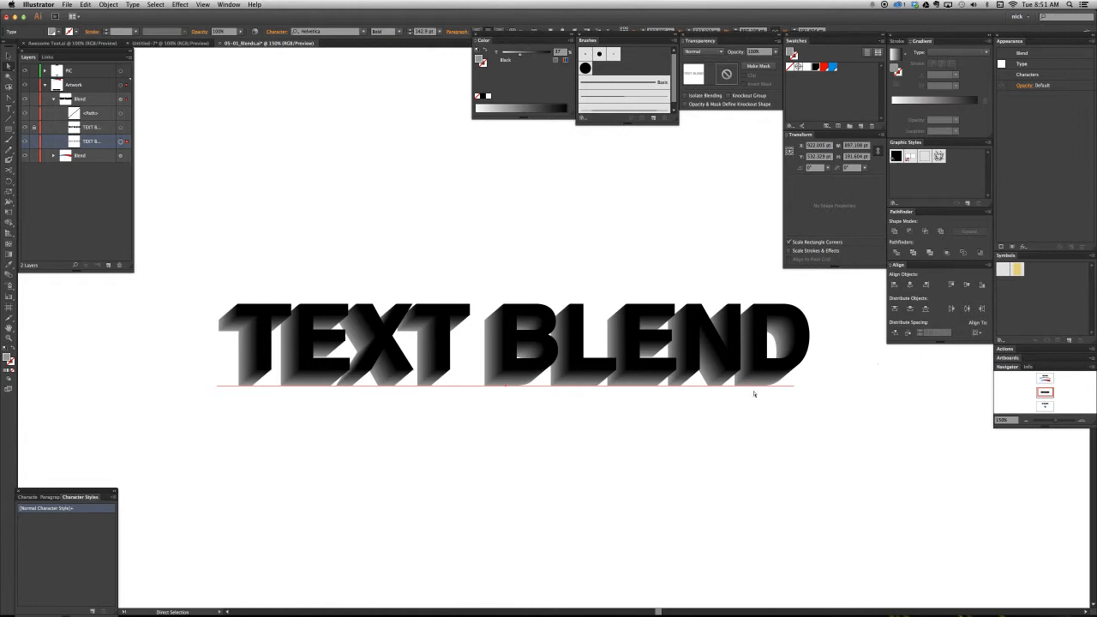
# - Scale the gray text copy in the blend down to about 796 pt wide so the extrusion tapers
pyautogui.click(510, 362)
pyautogui.moveTo(506, 307); pyautogui.dragTo(540, 388)
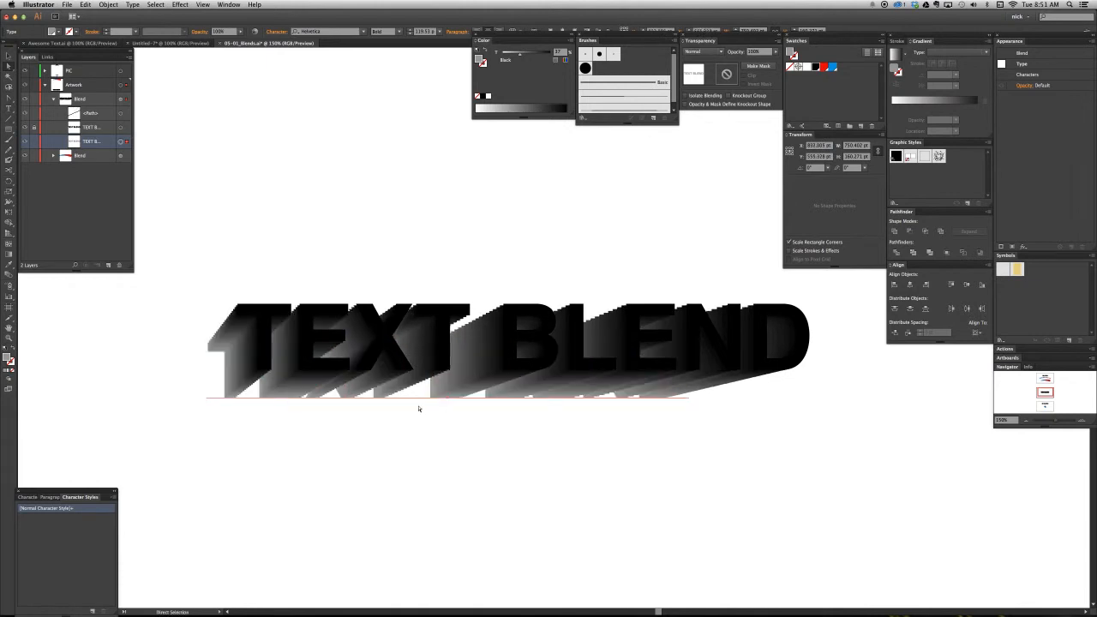
pyautogui.press('v')
pyautogui.press('a')
pyautogui.moveTo(687, 385); pyautogui.dragTo(663, 384)
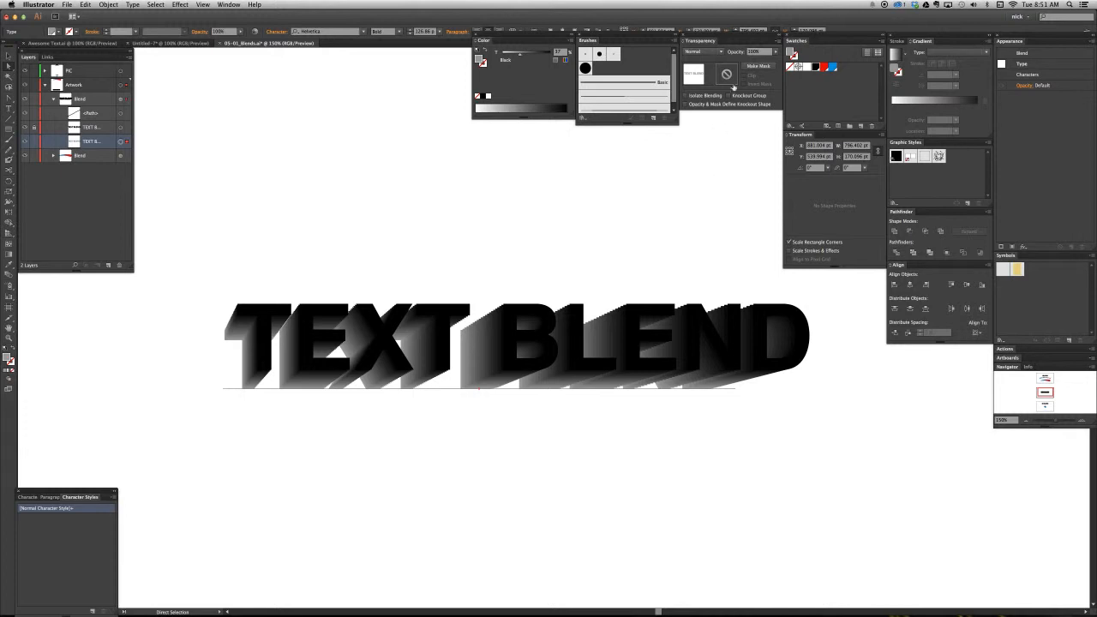
# - Set the gray text copy's opacity to 10% and deselect it
pyautogui.click(726, 55)
pyautogui.write('10')
pyautogui.press('Return')
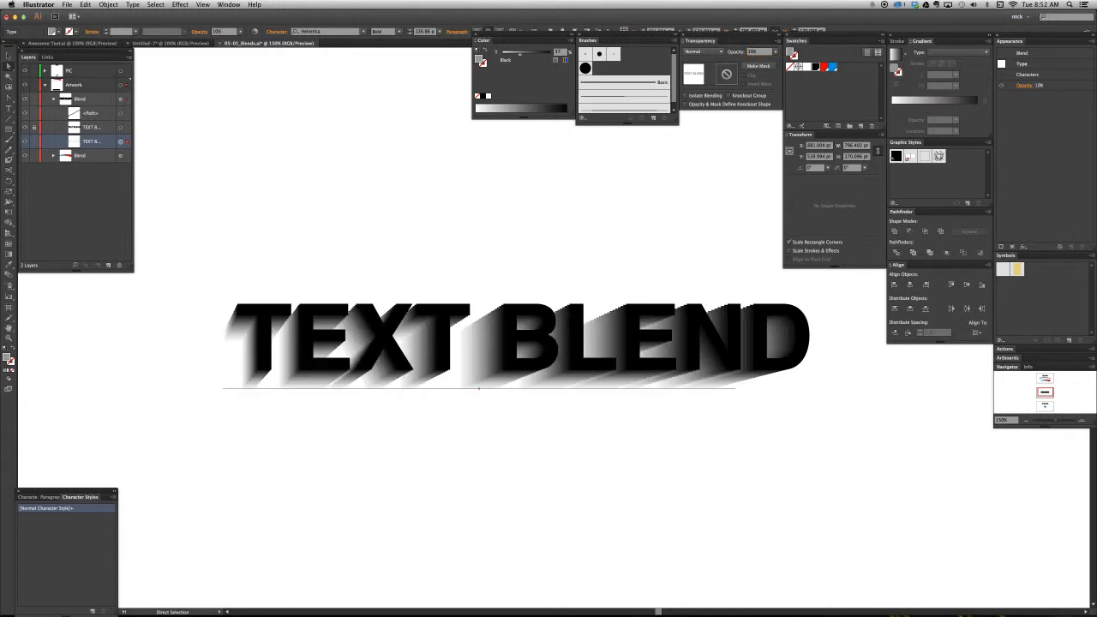
pyautogui.click(590, 267)
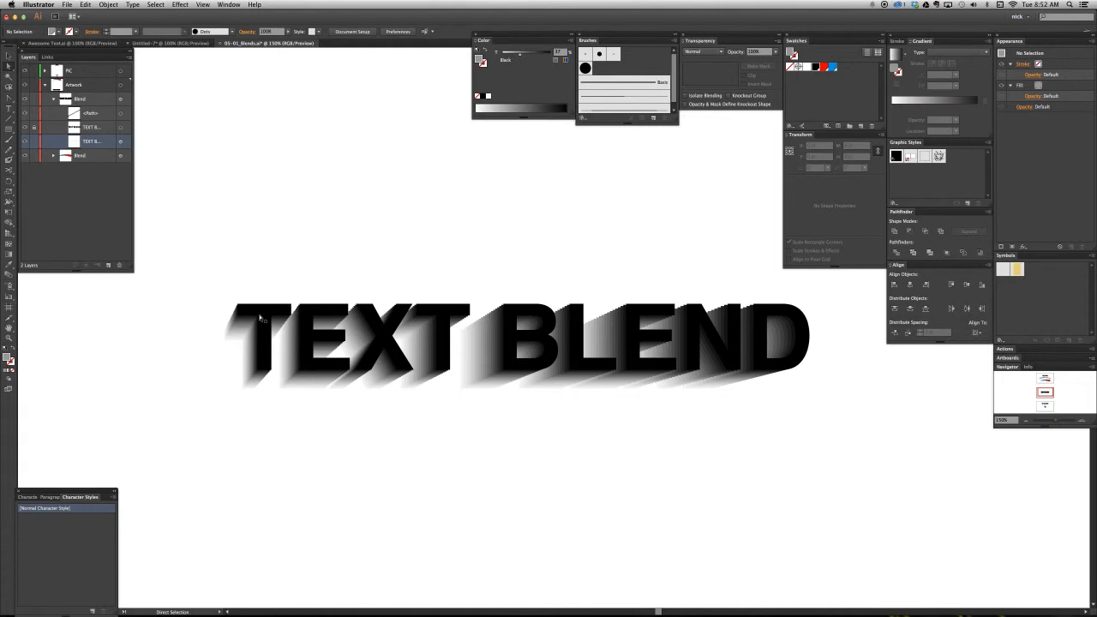
# - Select the whole text blend and release it into its separate text copies and spine
pyautogui.press('super+minus')
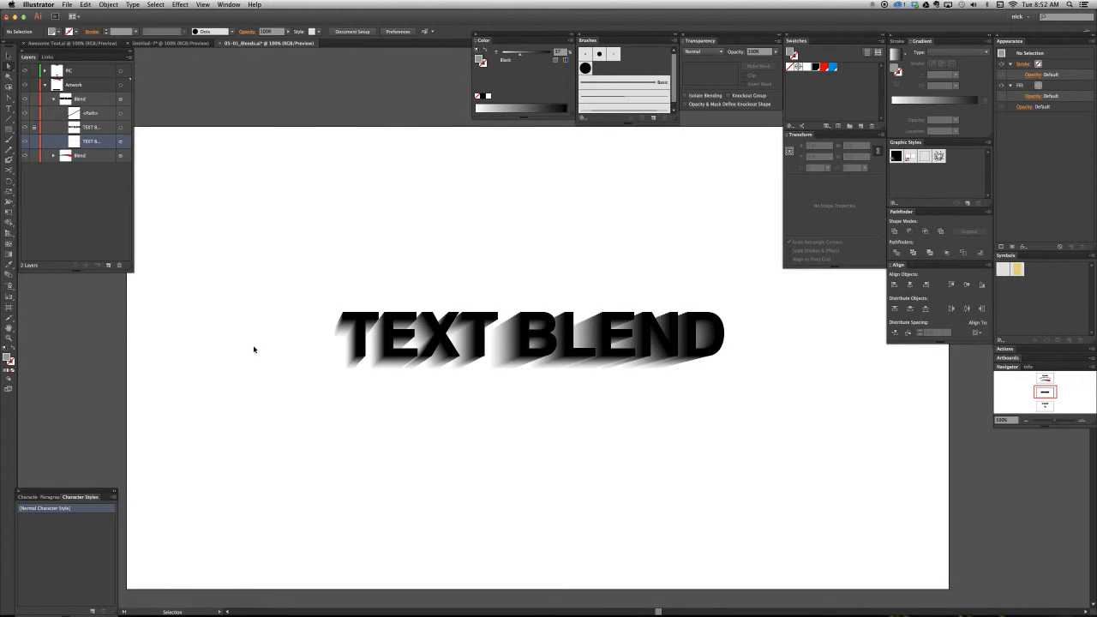
pyautogui.press('super+minus')
pyautogui.press('super+plus')
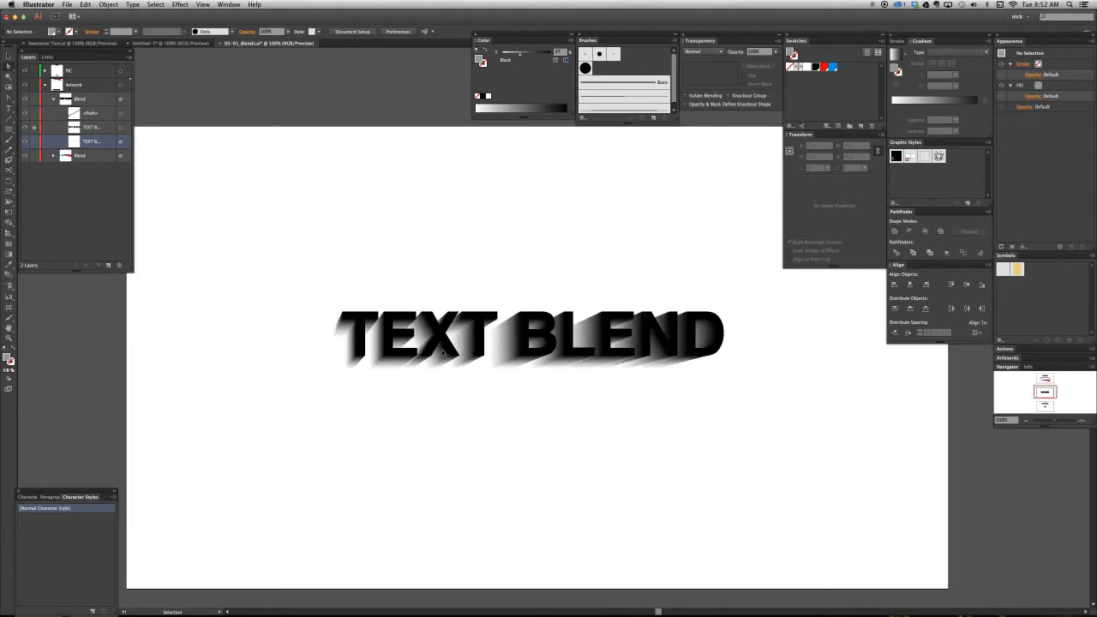
pyautogui.press('super+minus')
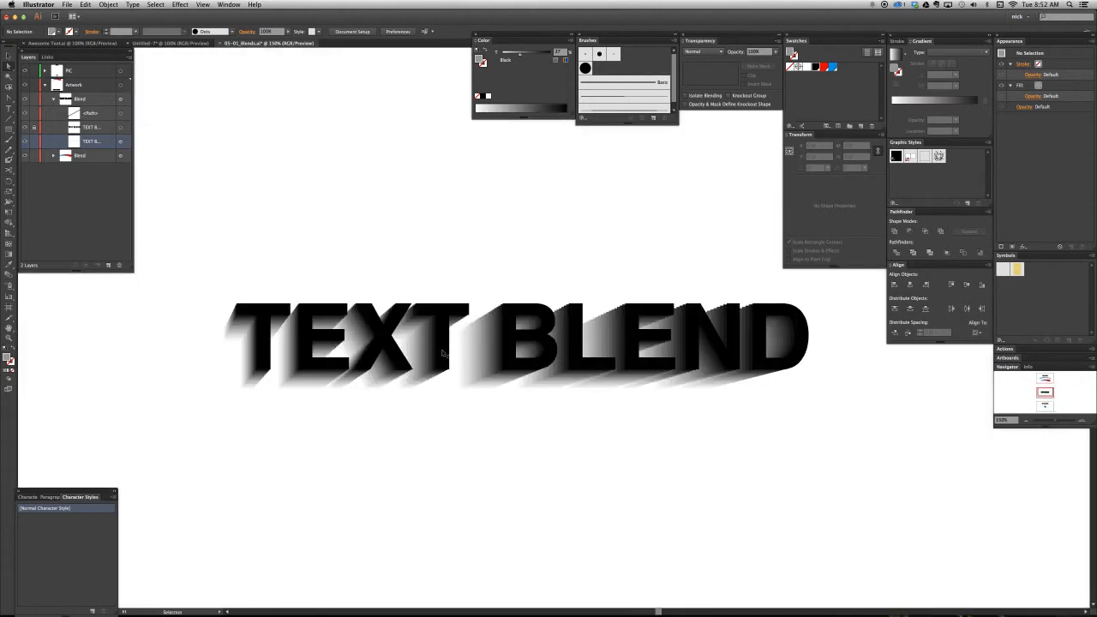
pyautogui.press('super+plus')
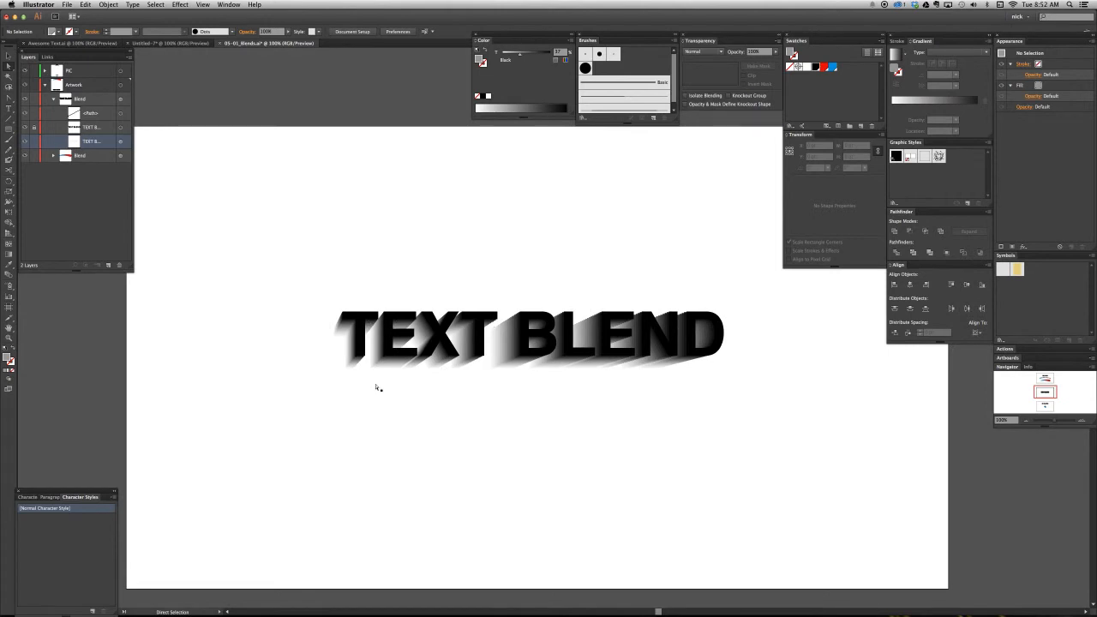
pyautogui.press('v')
pyautogui.moveTo(389, 261); pyautogui.dragTo(538, 398)
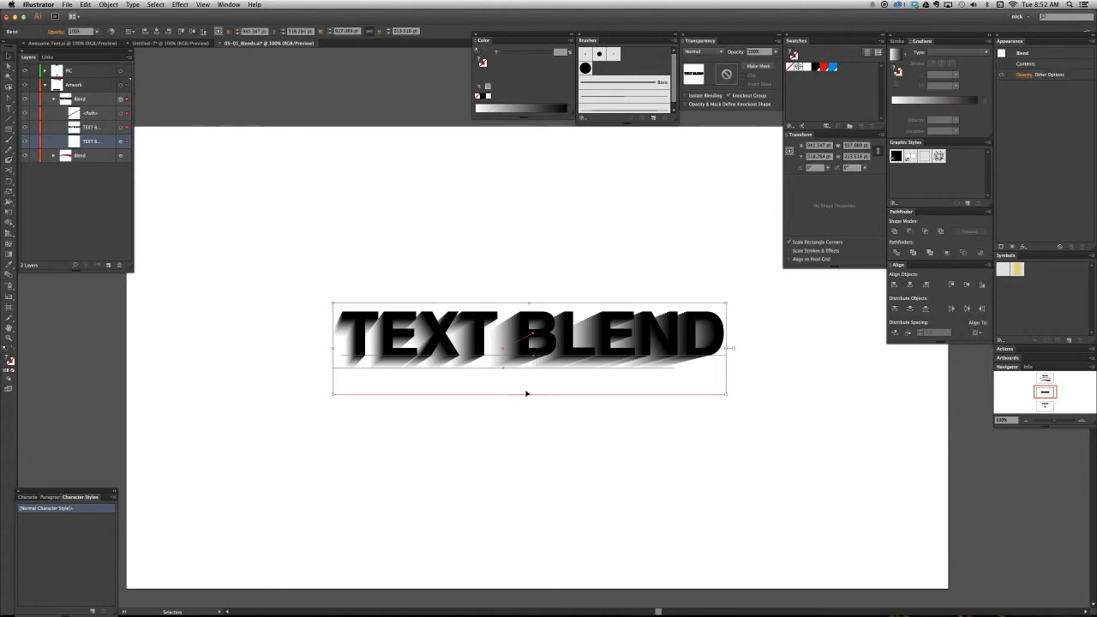
pyautogui.press('ctrl')
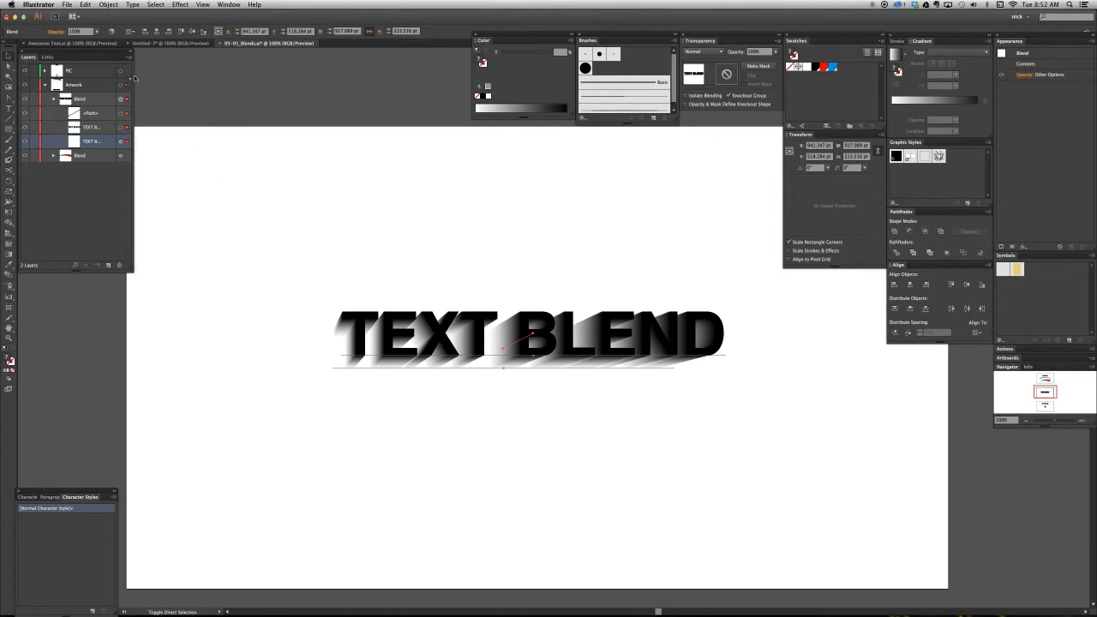
pyautogui.click(108, 4)
pyautogui.moveTo(132, 189)
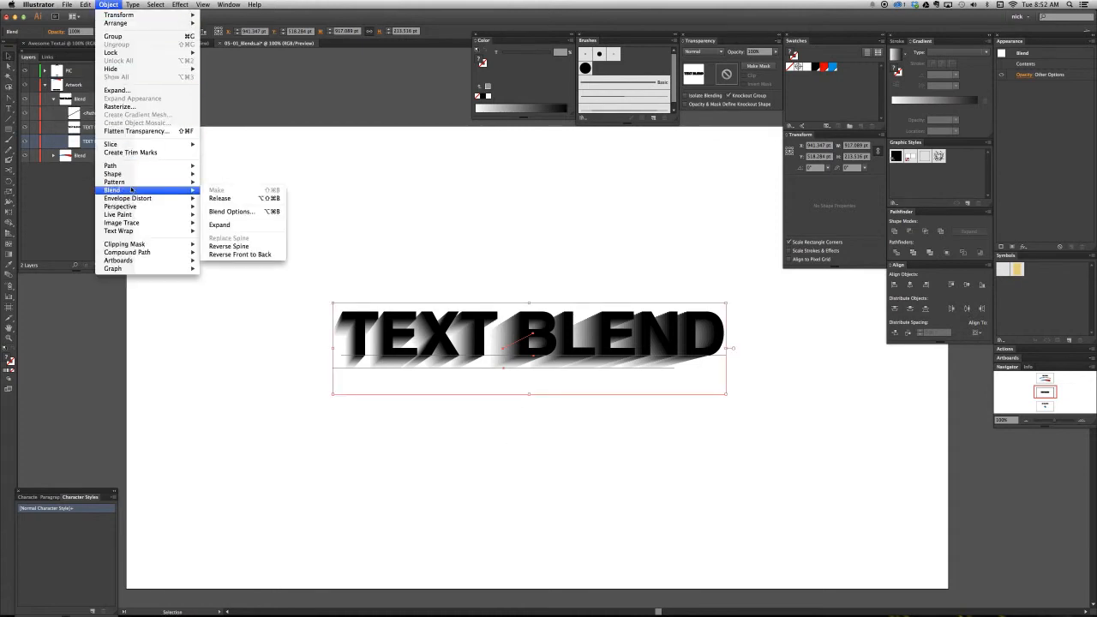
pyautogui.click(220, 199)
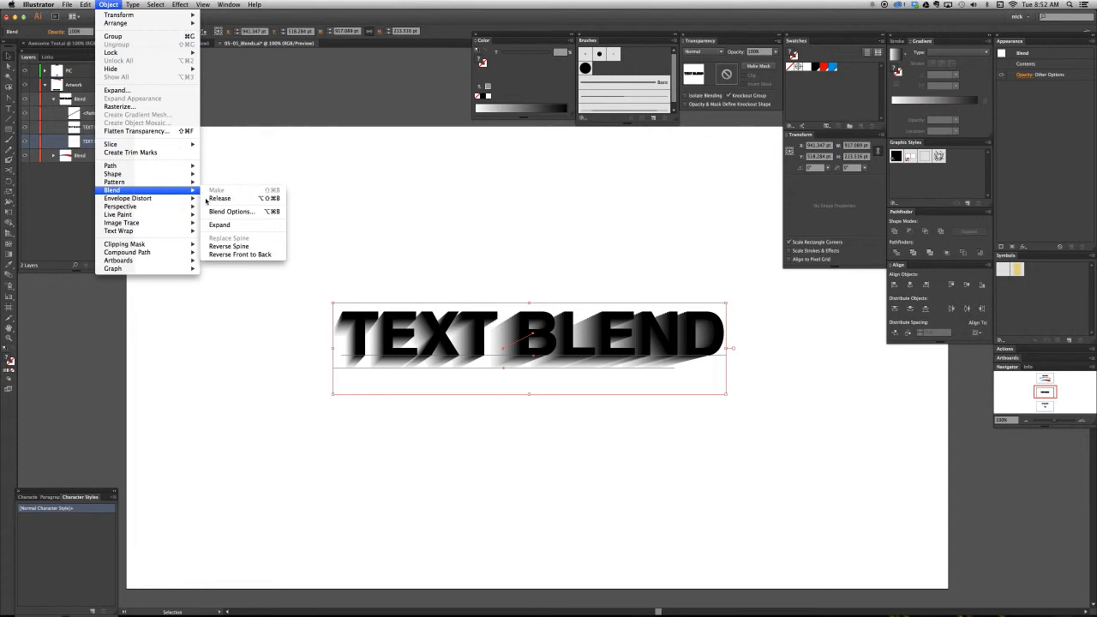
# - Move the black text copy clear of the faded gray one, to above and right of it, and select the gray copy
pyautogui.click(322, 217)
pyautogui.moveTo(379, 377); pyautogui.dragTo(275, 411)
pyautogui.moveTo(364, 356); pyautogui.dragTo(511, 248)
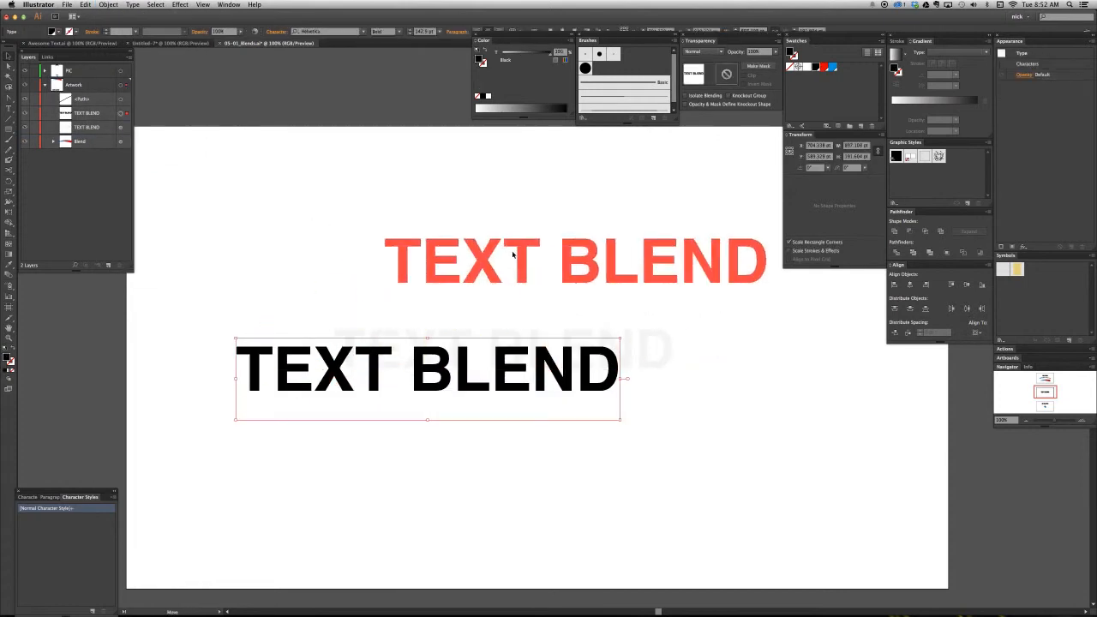
pyautogui.click(426, 364)
# - Delete the leftover blend spine path from the Artwork layer
pyautogui.click(70, 100)
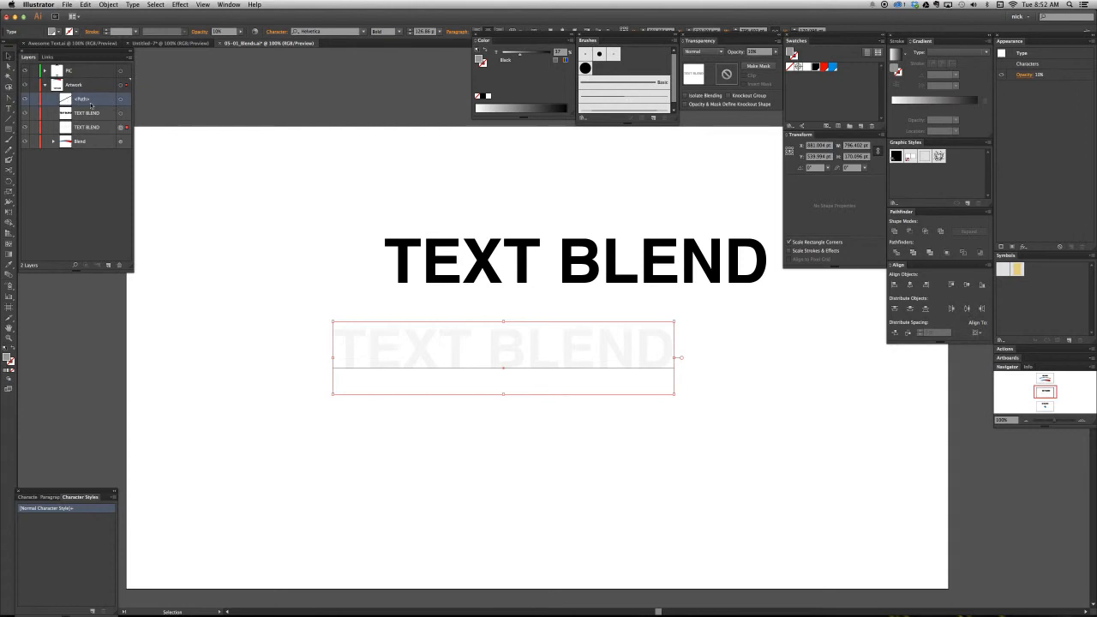
pyautogui.moveTo(269, 246); pyautogui.dragTo(828, 466)
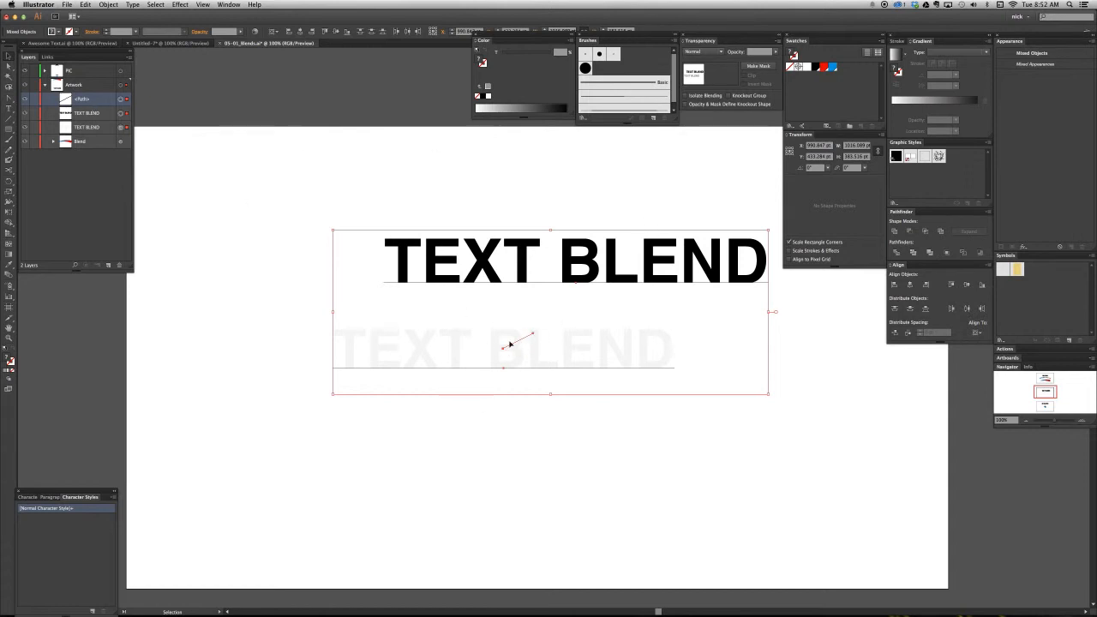
pyautogui.click(206, 169)
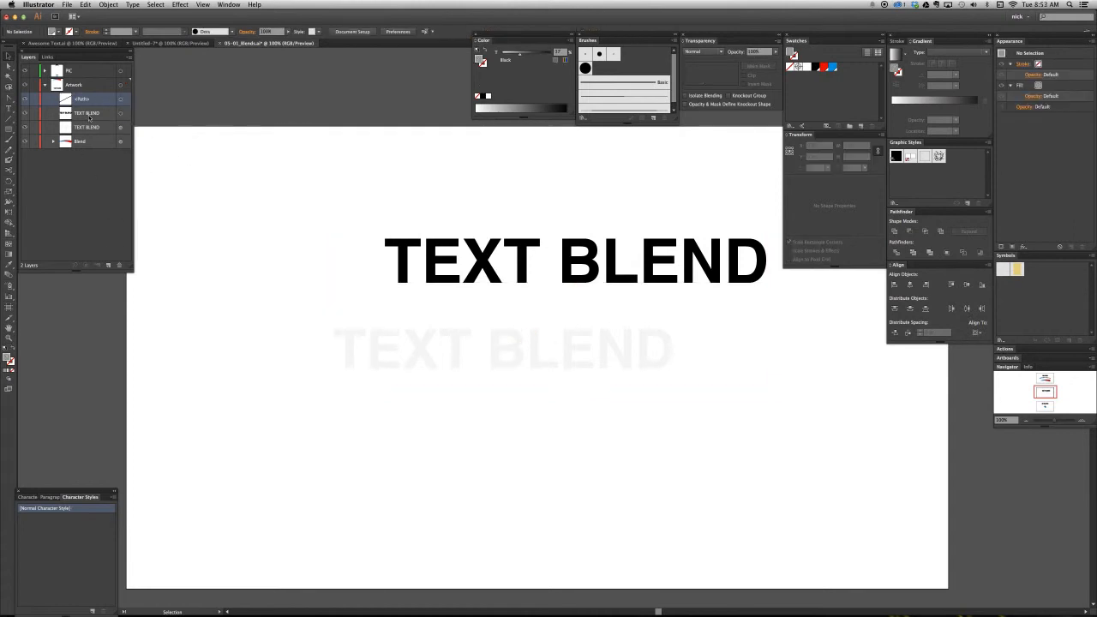
pyautogui.click(120, 265)
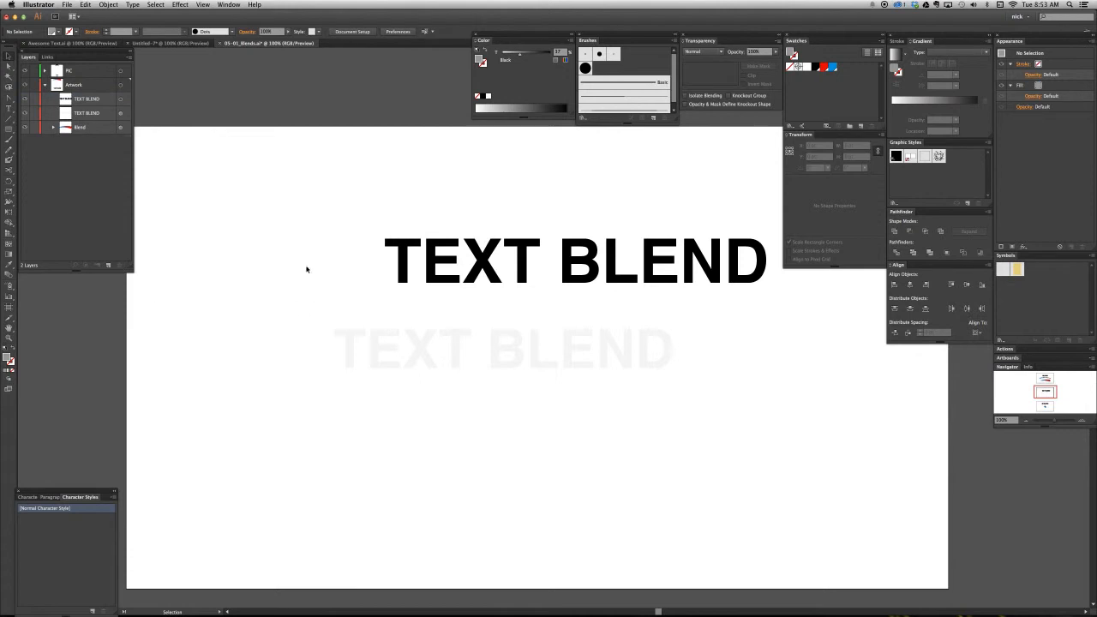
# - Delete the faded gray text copy and move the remaining black text back to the middle of the artboard
pyautogui.moveTo(276, 255); pyautogui.dragTo(810, 429)
pyautogui.click(502, 460)
pyautogui.click(537, 351)
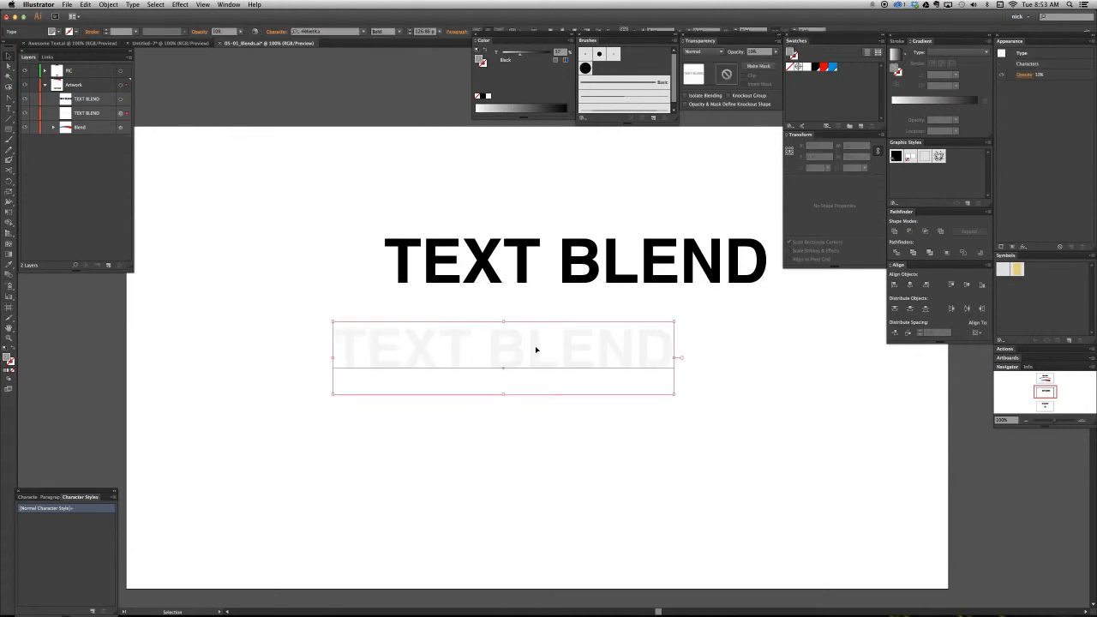
pyautogui.press('Delete')
pyautogui.moveTo(558, 252); pyautogui.dragTo(512, 316)
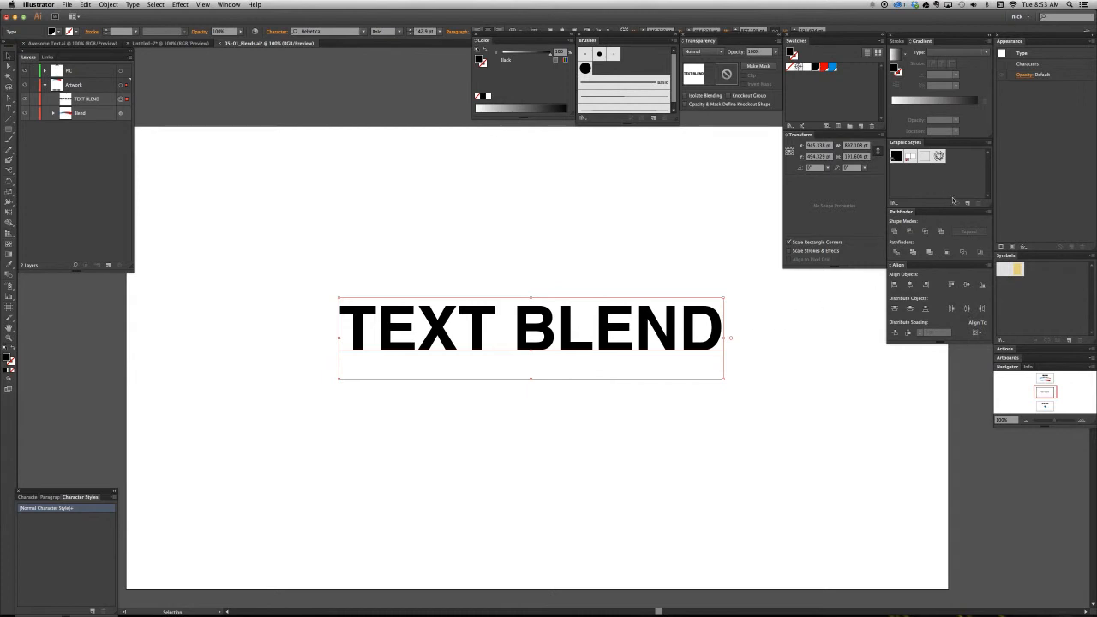
# - Add two fills to the text's appearance, white on top and black beneath it
pyautogui.click(1012, 247)
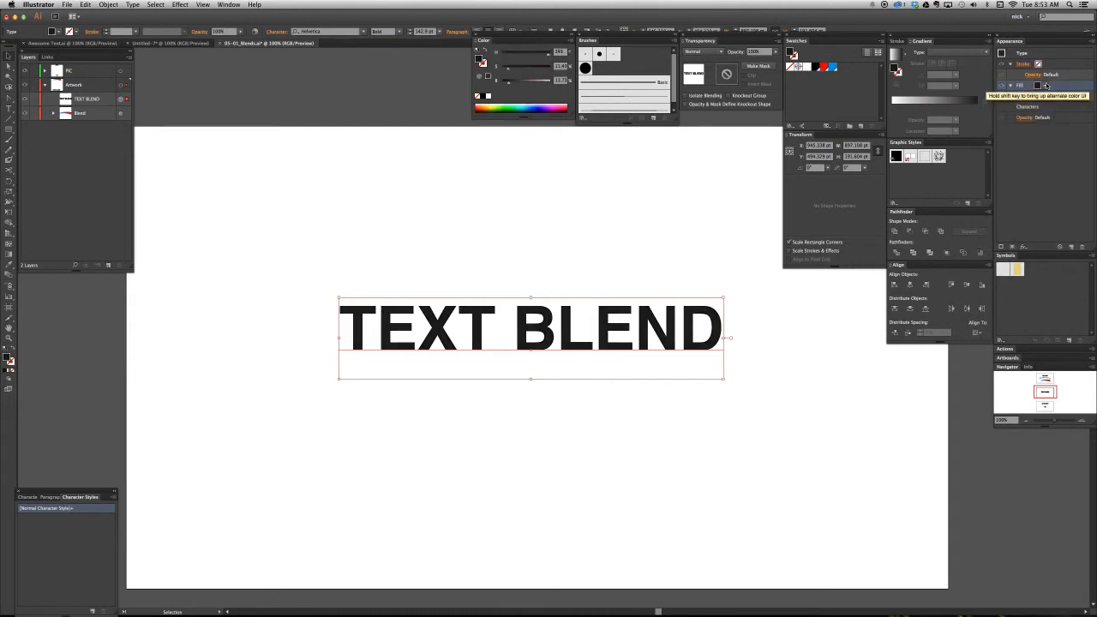
pyautogui.click(817, 68)
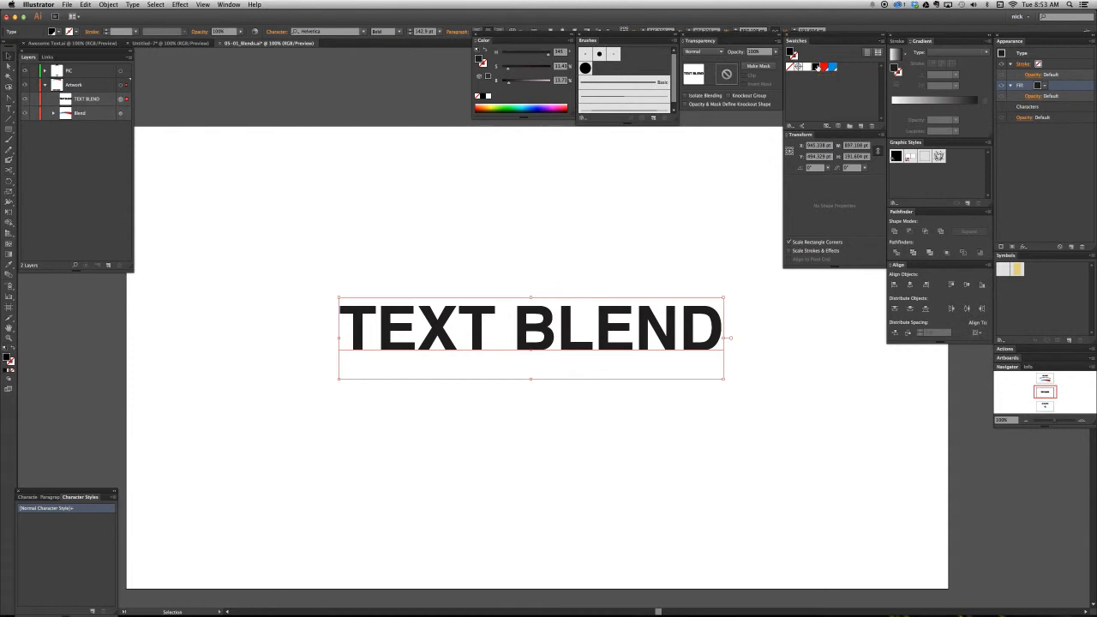
pyautogui.moveTo(479, 53); pyautogui.dragTo(478, 53)
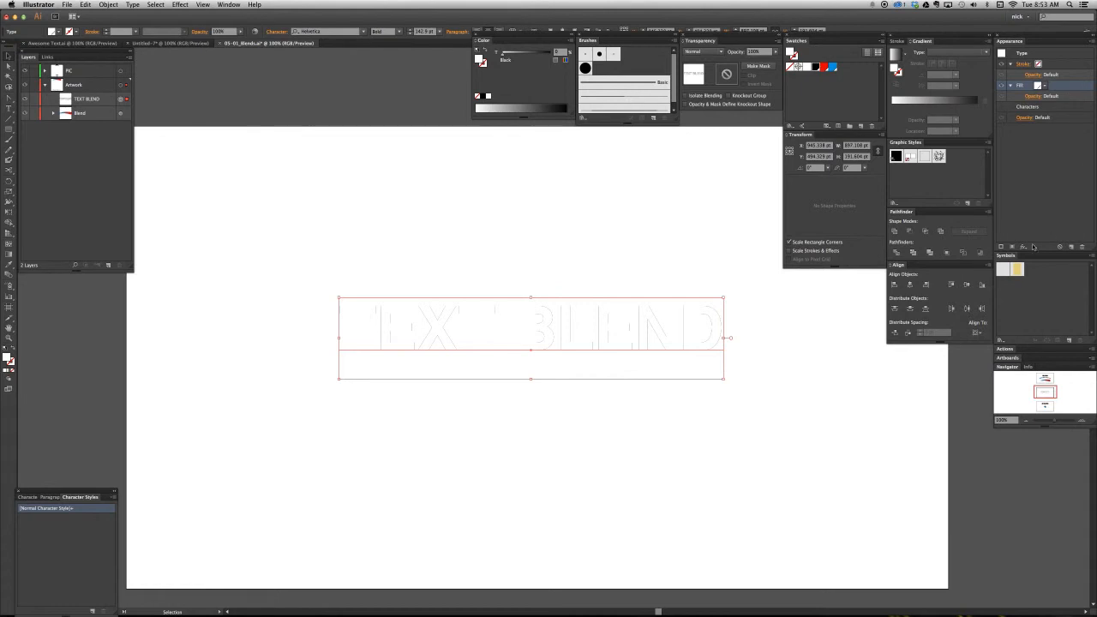
pyautogui.click(1014, 247)
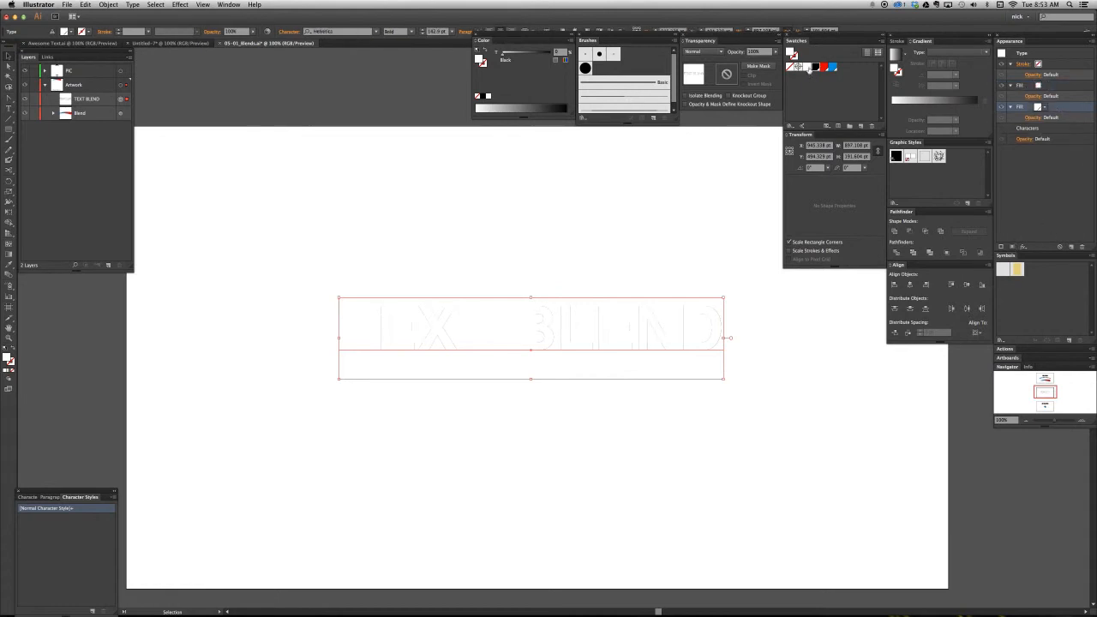
pyautogui.click(816, 67)
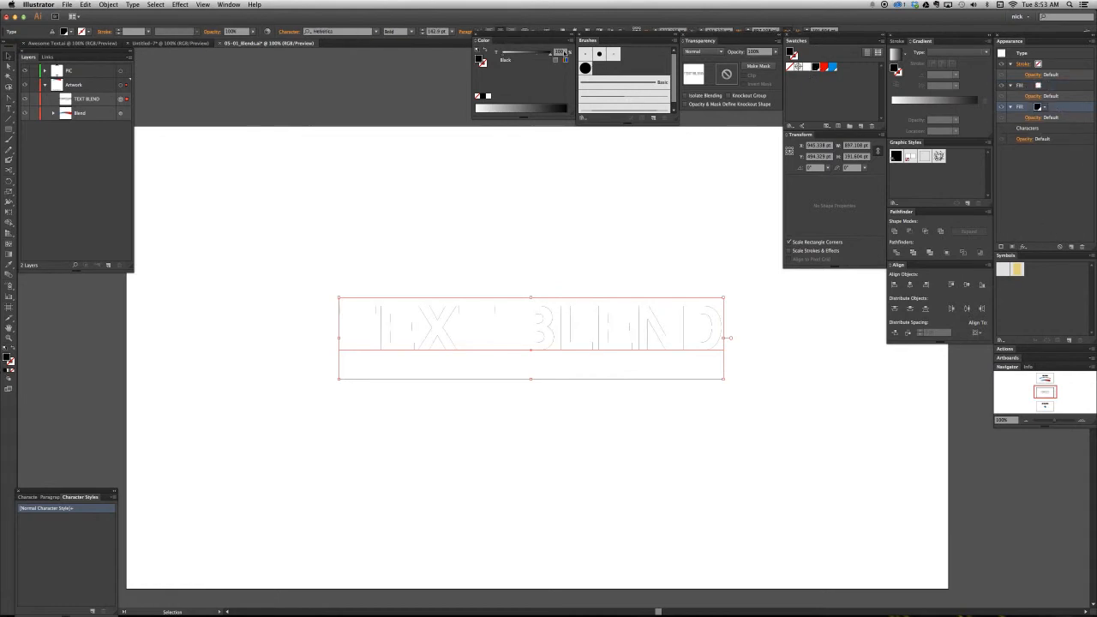
# - Apply an Offset Path effect of 8 pt with miter joins to the text's black fill and deselect the text
pyautogui.press('alt+shift+super+e')
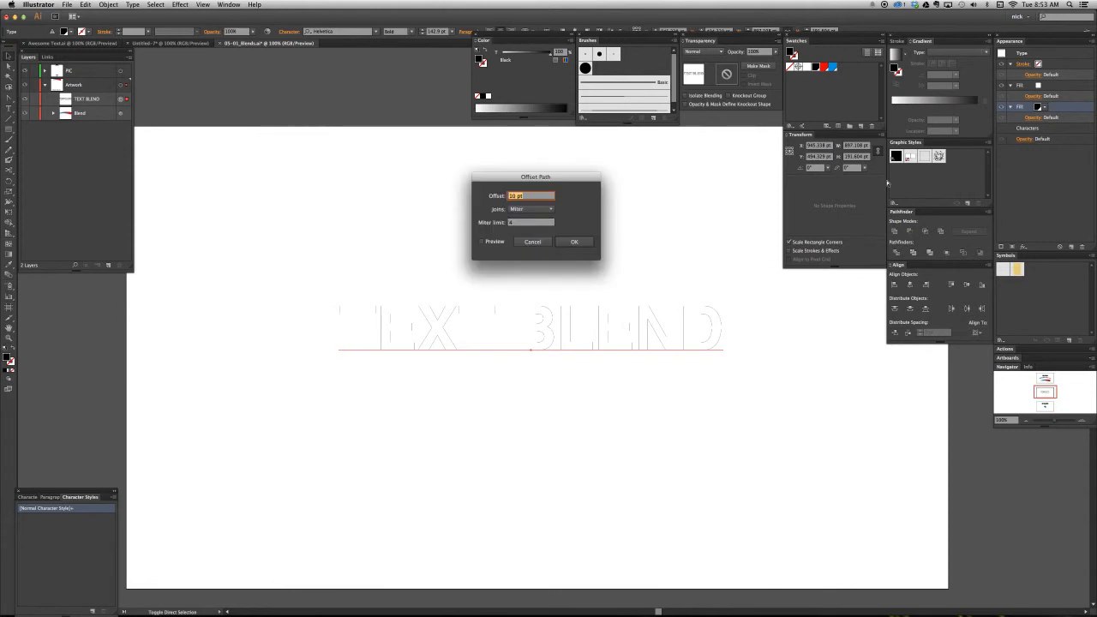
pyautogui.click(482, 242)
pyautogui.press('Down')
pyautogui.press('Down')
pyautogui.press('Down')
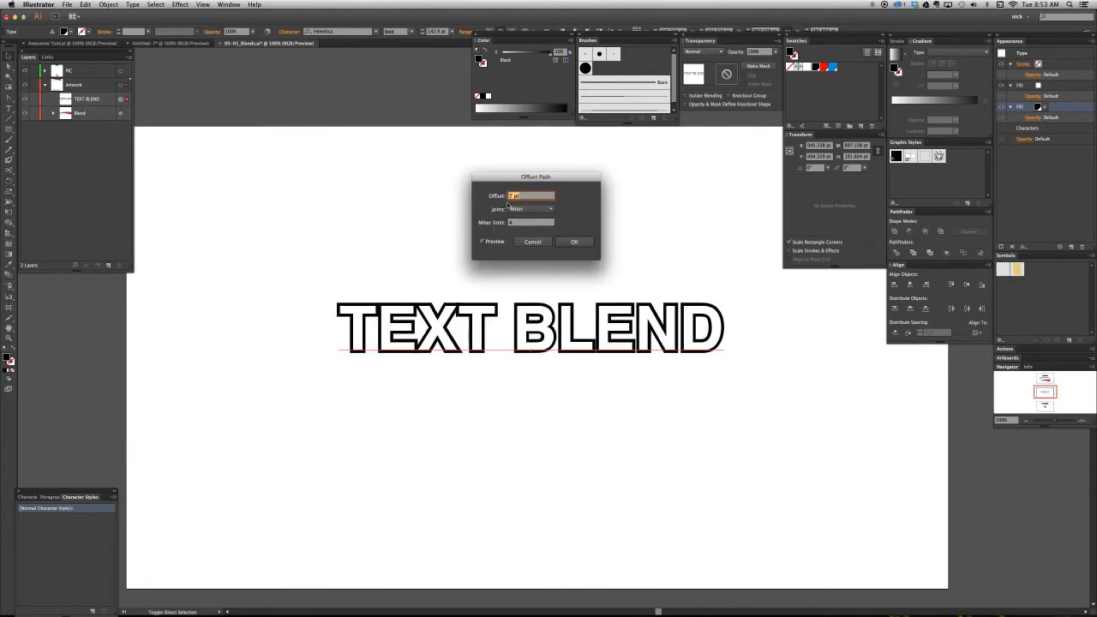
pyautogui.press('Up')
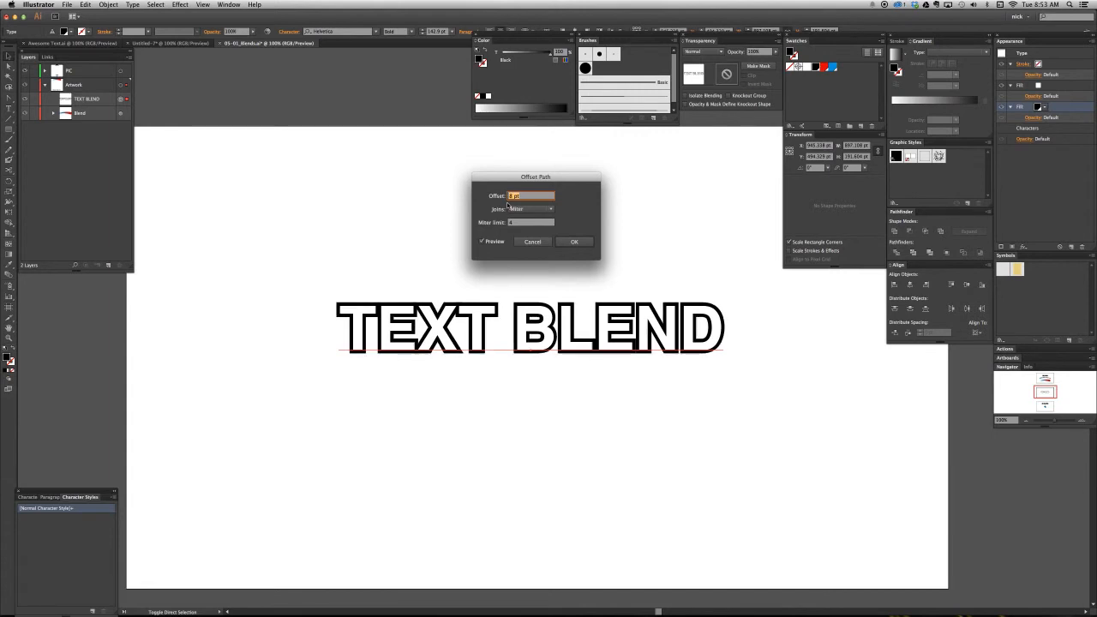
pyautogui.press('Return')
pyautogui.click(527, 230)
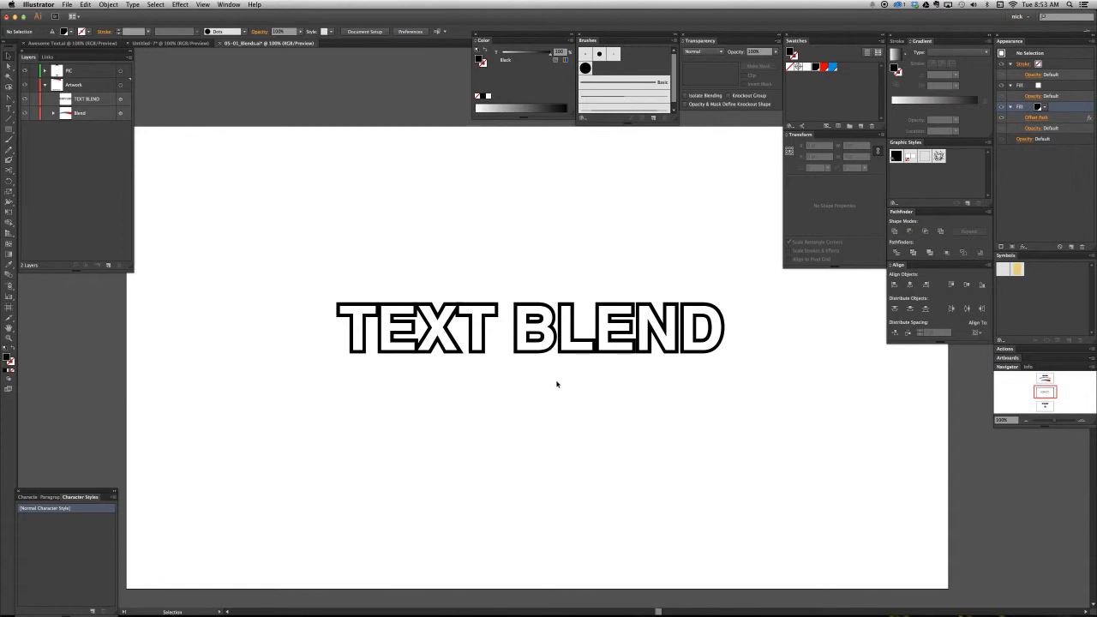
# - Draw a blue background rectangle about 1686 by 960 pt and place it behind the text and other artwork
pyautogui.press('m')
pyautogui.moveTo(547, 374); pyautogui.dragTo(912, 583)
pyautogui.press('super+shift+bracketleft')
pyautogui.hotkey('shift', 'x')
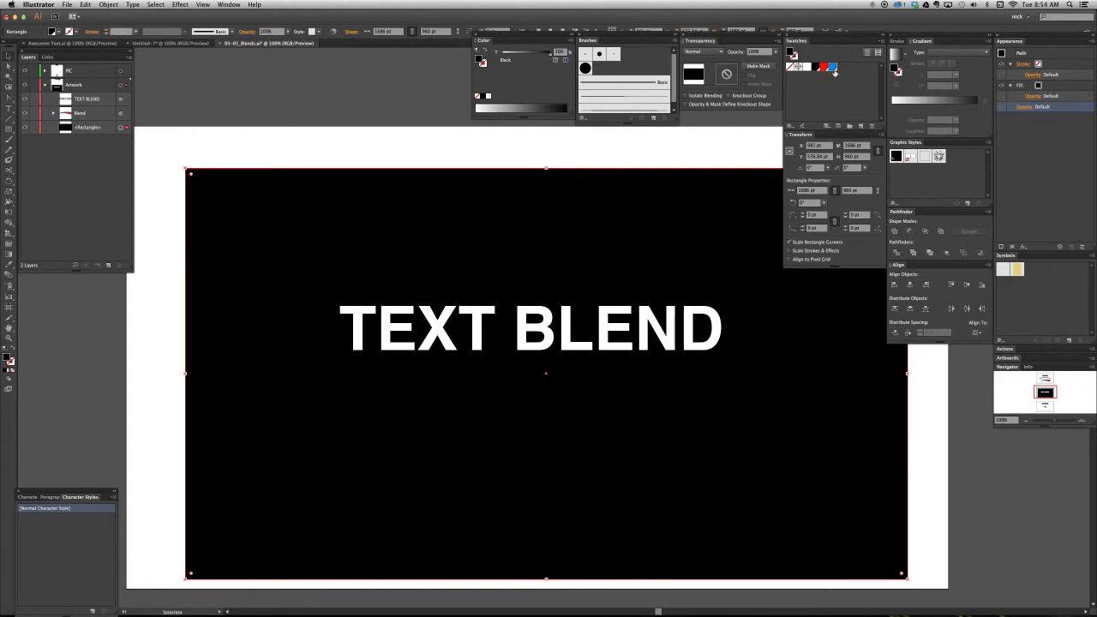
pyautogui.click(832, 68)
pyautogui.hotkey('shift', 'Up')
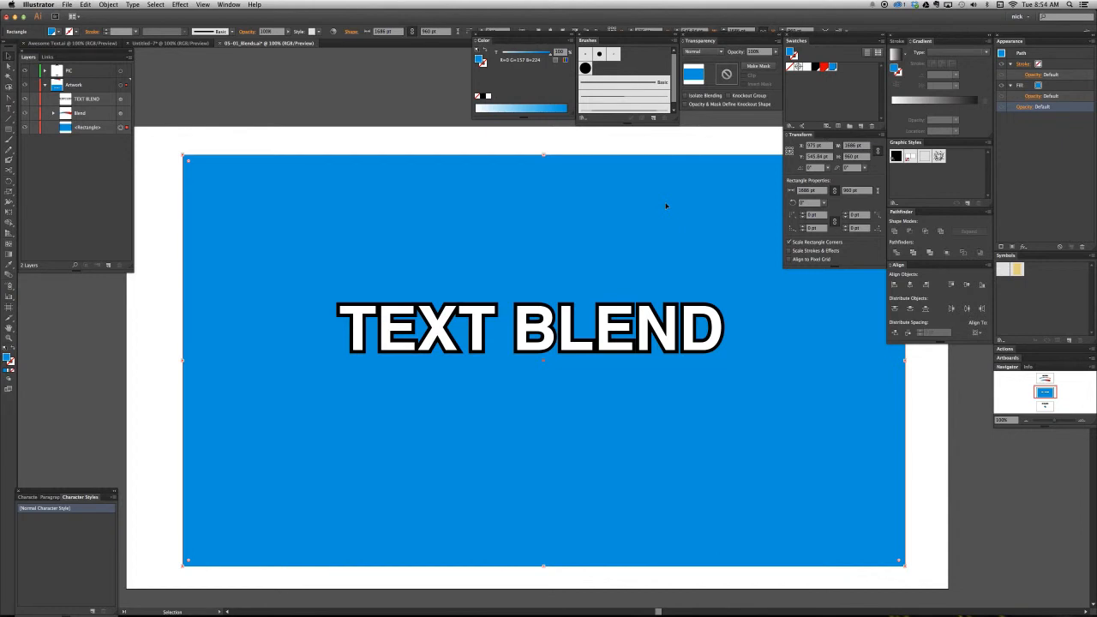
# - Fill the rectangle with a linear gradient using the blue swatch for both stops, with the starting stop lightened to about a 75% tint
pyautogui.press('.')
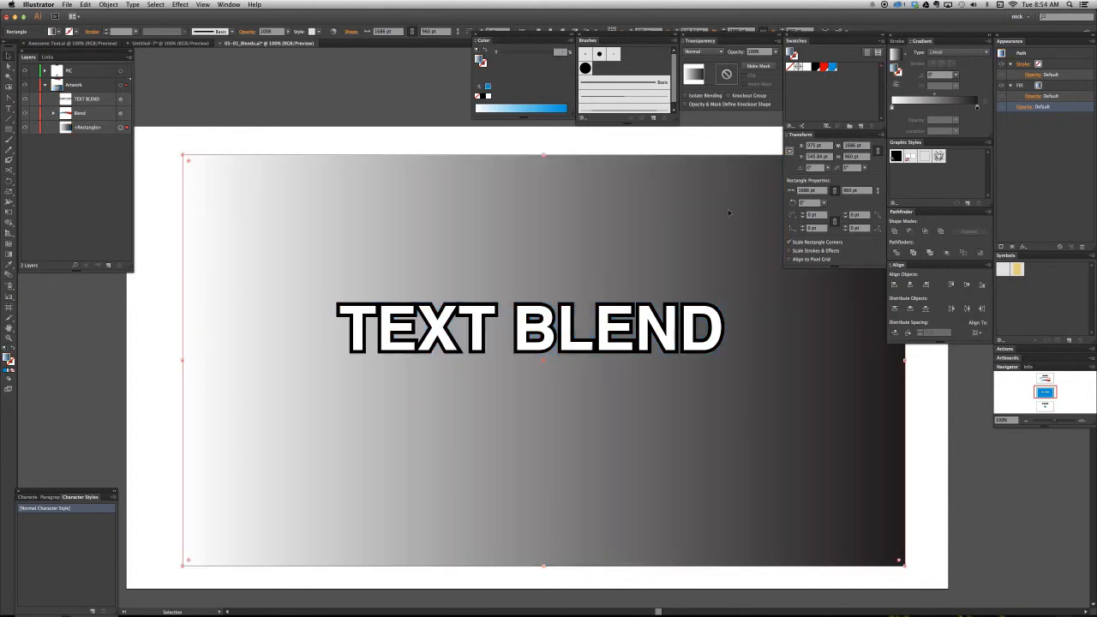
pyautogui.click(892, 108)
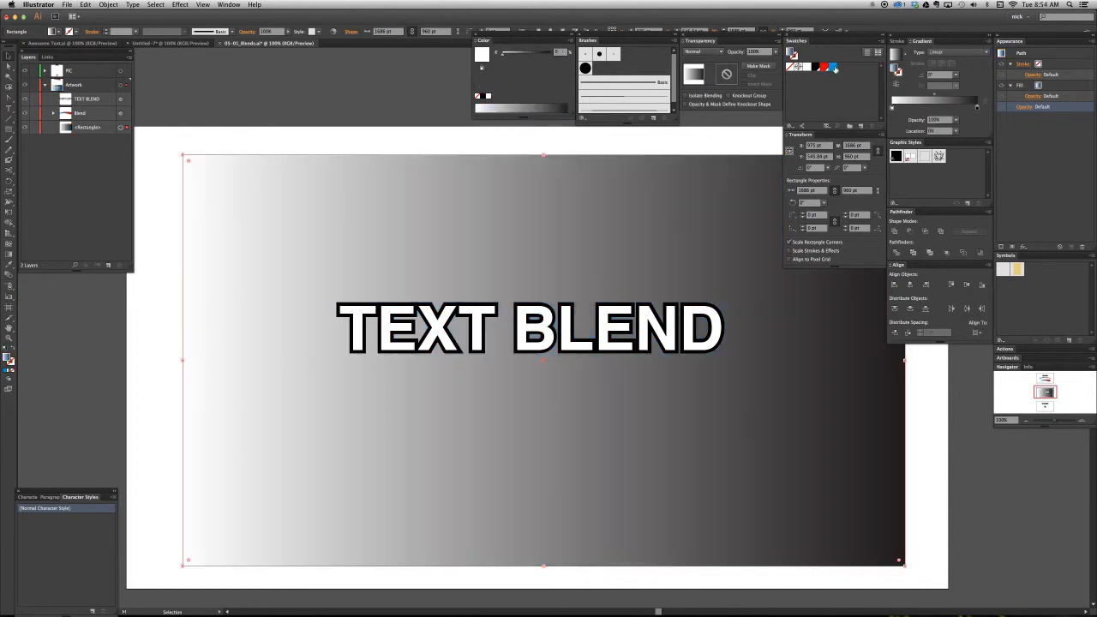
pyautogui.keyDown('alt'); pyautogui.click(834, 68); pyautogui.keyUp('alt')
pyautogui.click(978, 108)
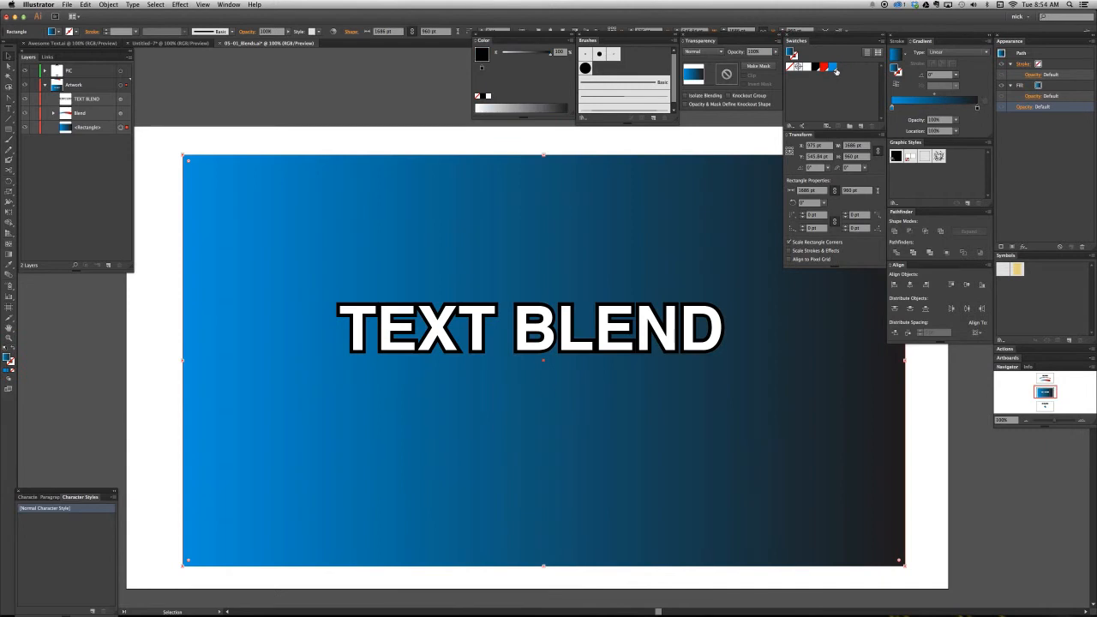
pyautogui.keyDown('alt'); pyautogui.click(834, 69); pyautogui.keyUp('alt')
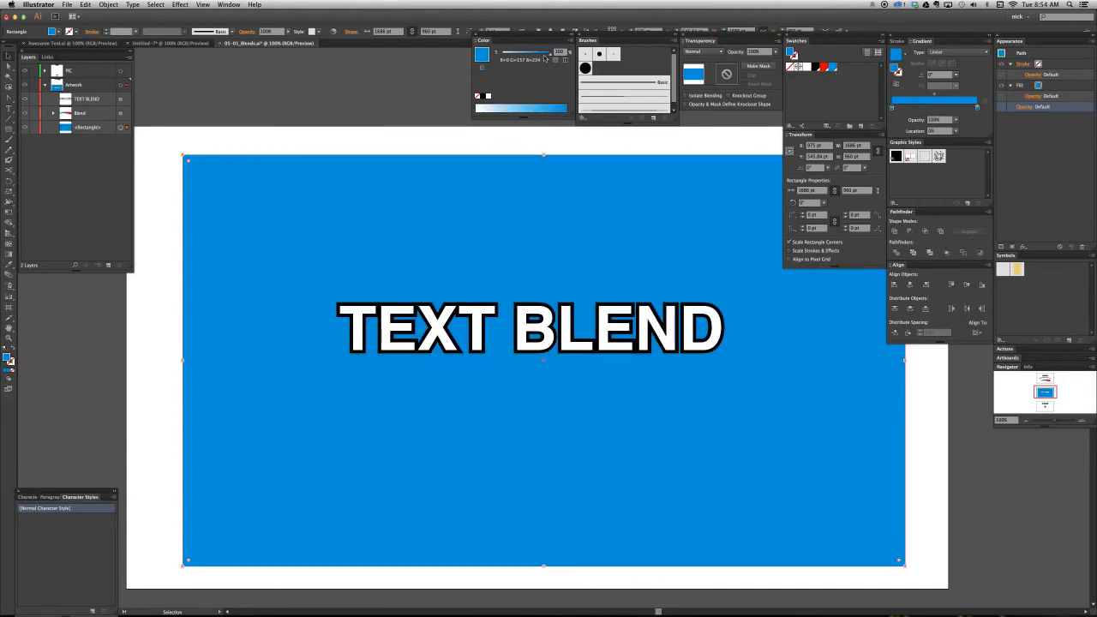
pyautogui.moveTo(550, 56); pyautogui.dragTo(537, 57)
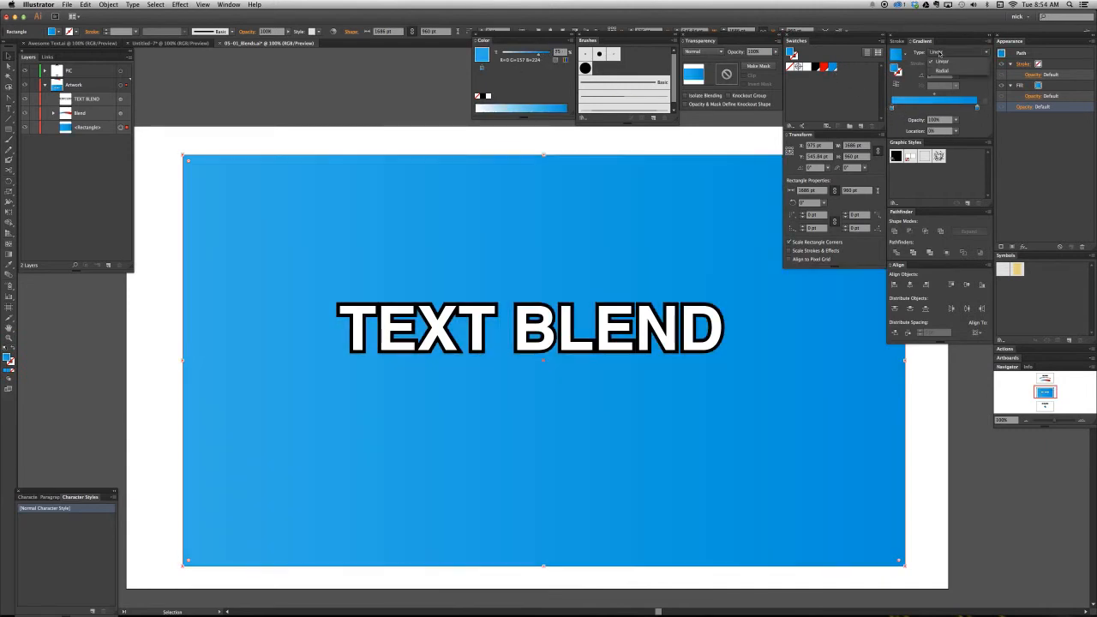
# - Change the background rectangle's gradient to radial and redraw it from above the text's first letters diagonally toward the rectangle's lower right
pyautogui.click(939, 69)
pyautogui.press('g')
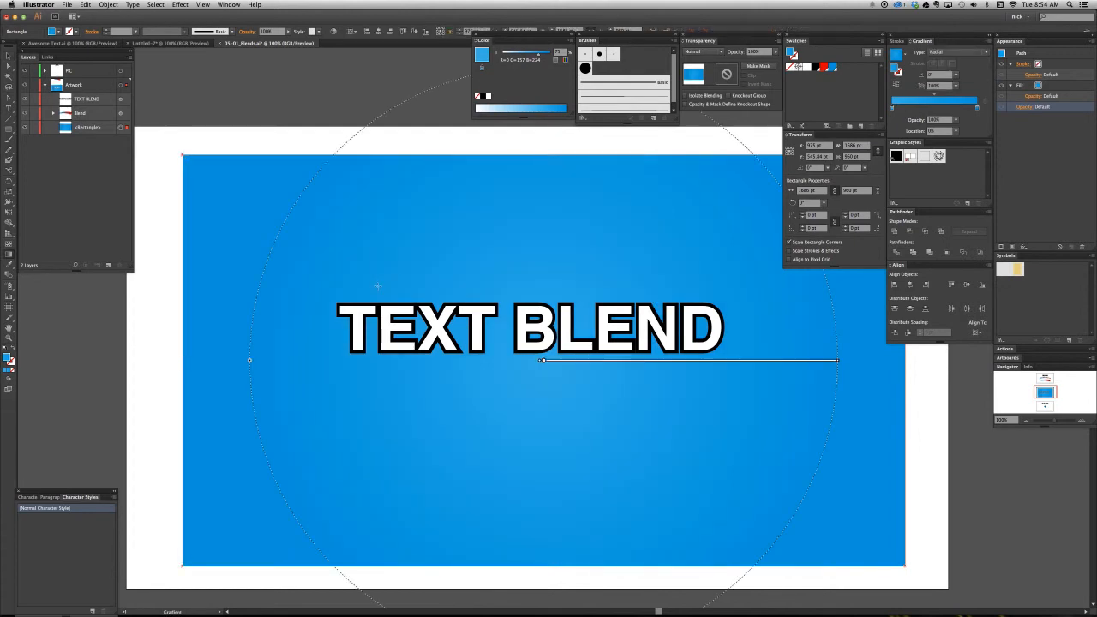
pyautogui.moveTo(355, 277); pyautogui.dragTo(798, 492)
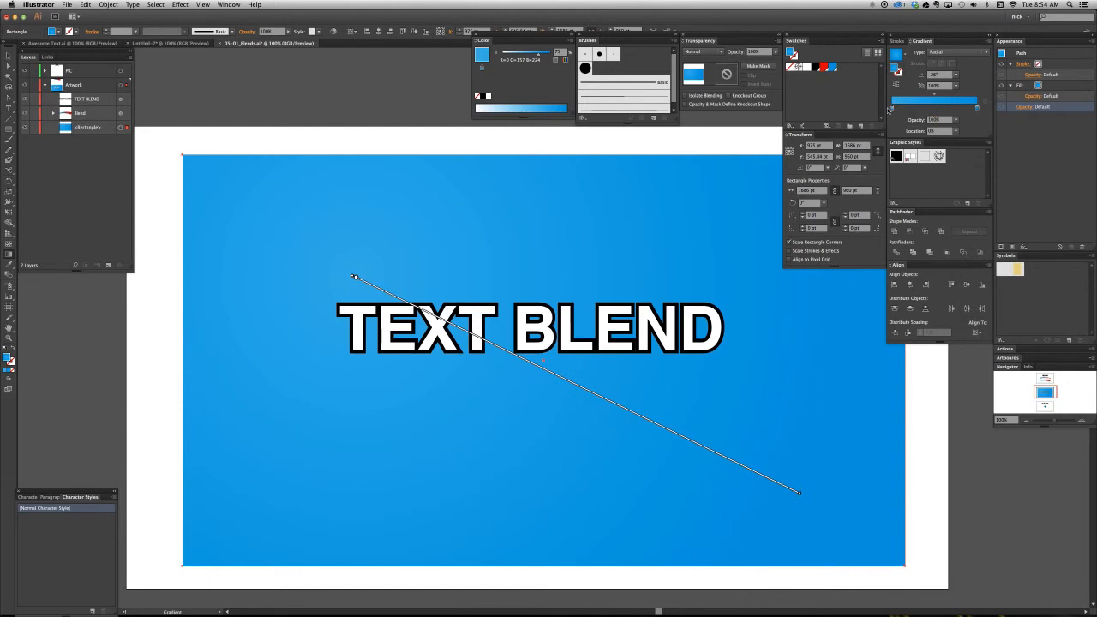
# - Lighten the gradient's starting stop to about a 55% tint and lock the background rectangle
pyautogui.click(529, 54)
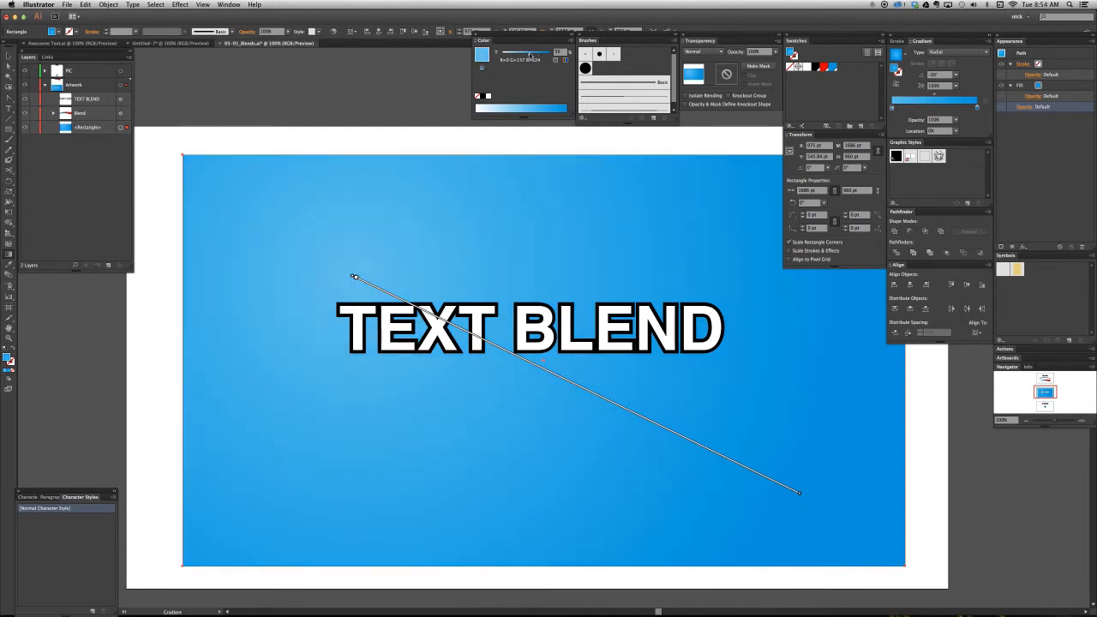
pyautogui.press('v')
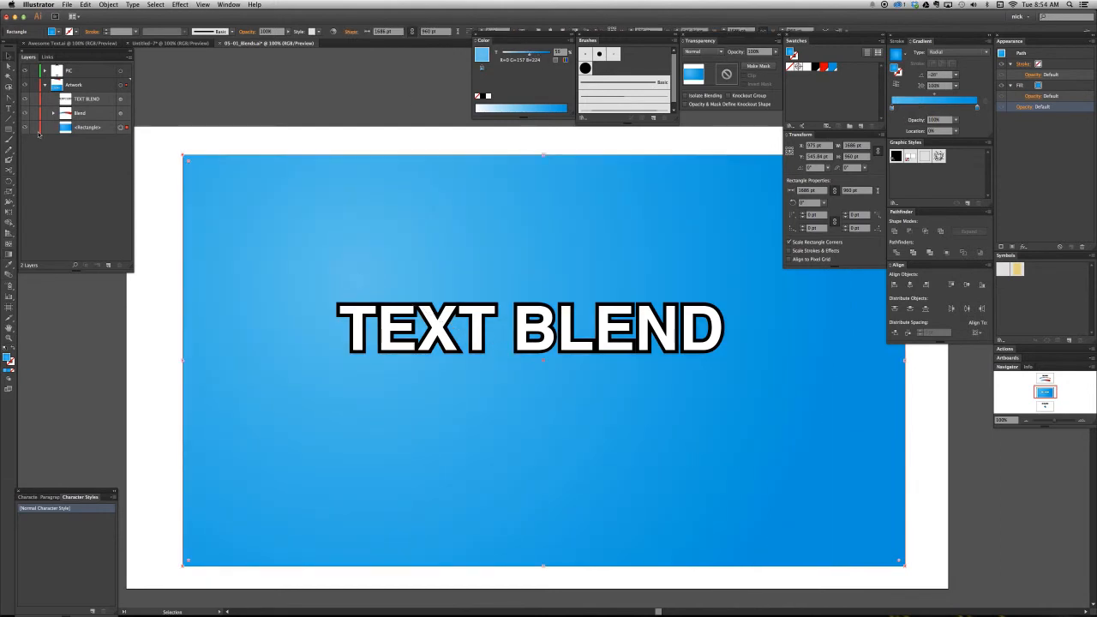
pyautogui.click(34, 127)
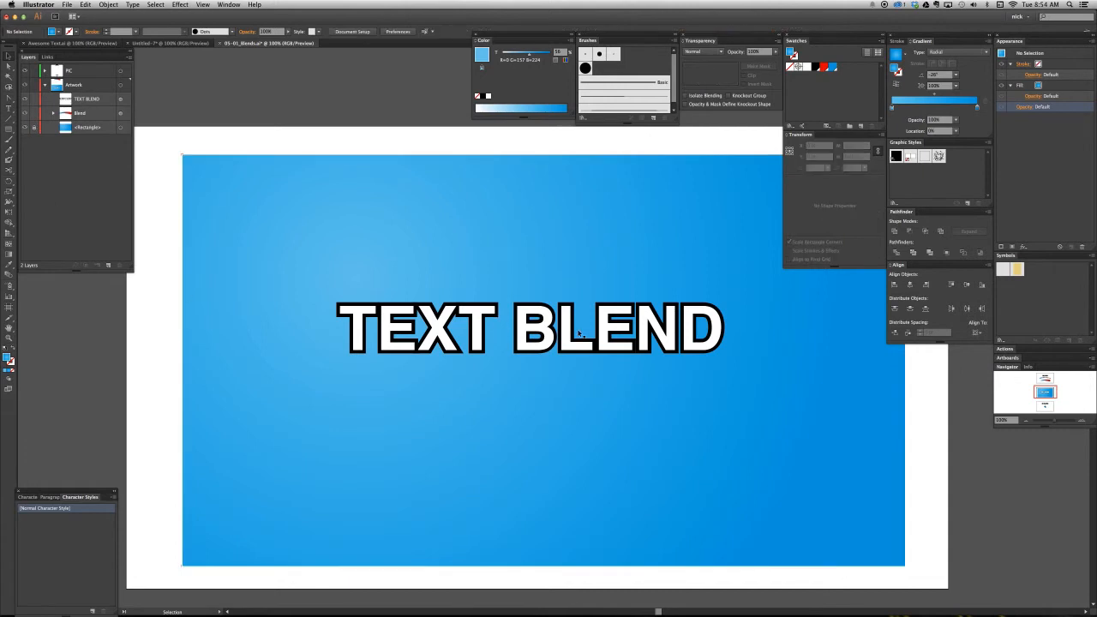
# - Reset the text to the default graphic style and give it a white fill placed above its characters in the appearance
pyautogui.hscroll(2, 571, 344)
pyautogui.click(515, 317)
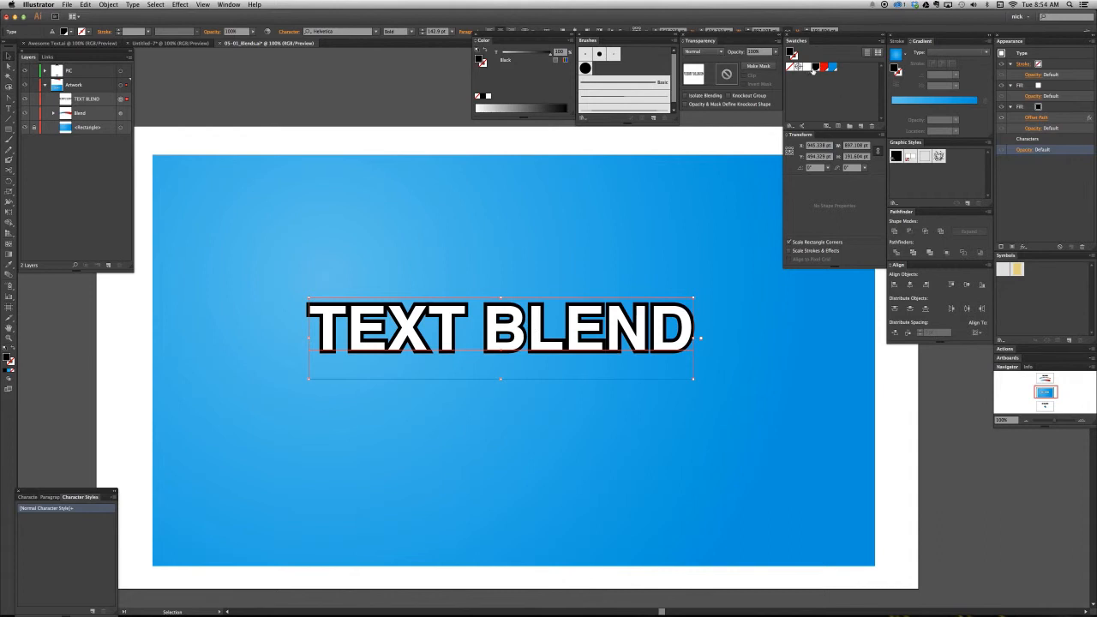
pyautogui.click(815, 68)
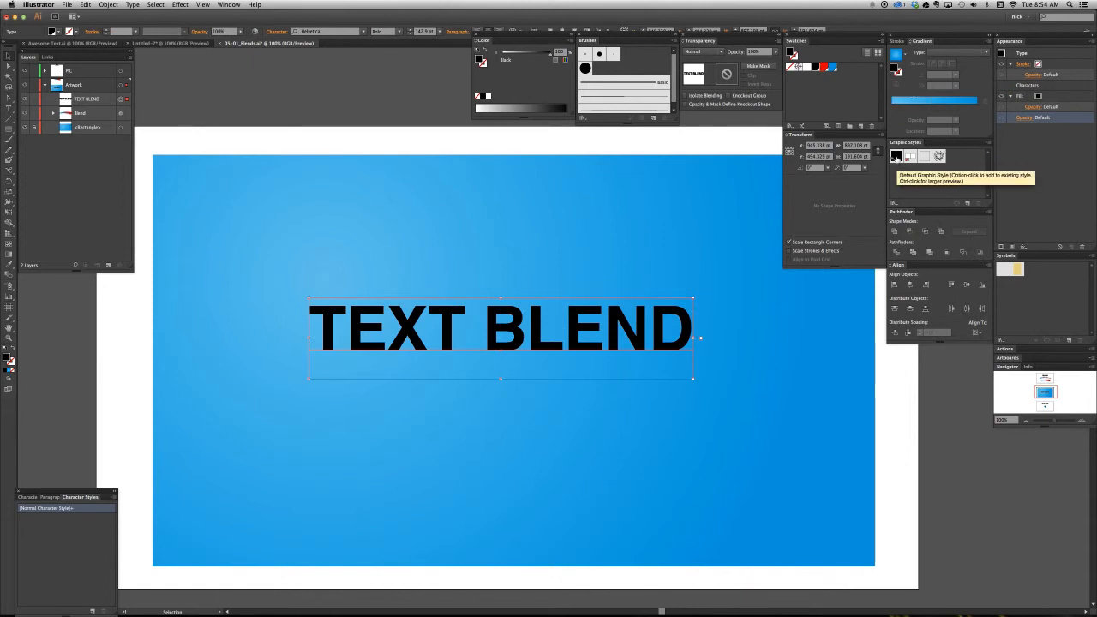
pyautogui.moveTo(508, 56); pyautogui.dragTo(486, 54)
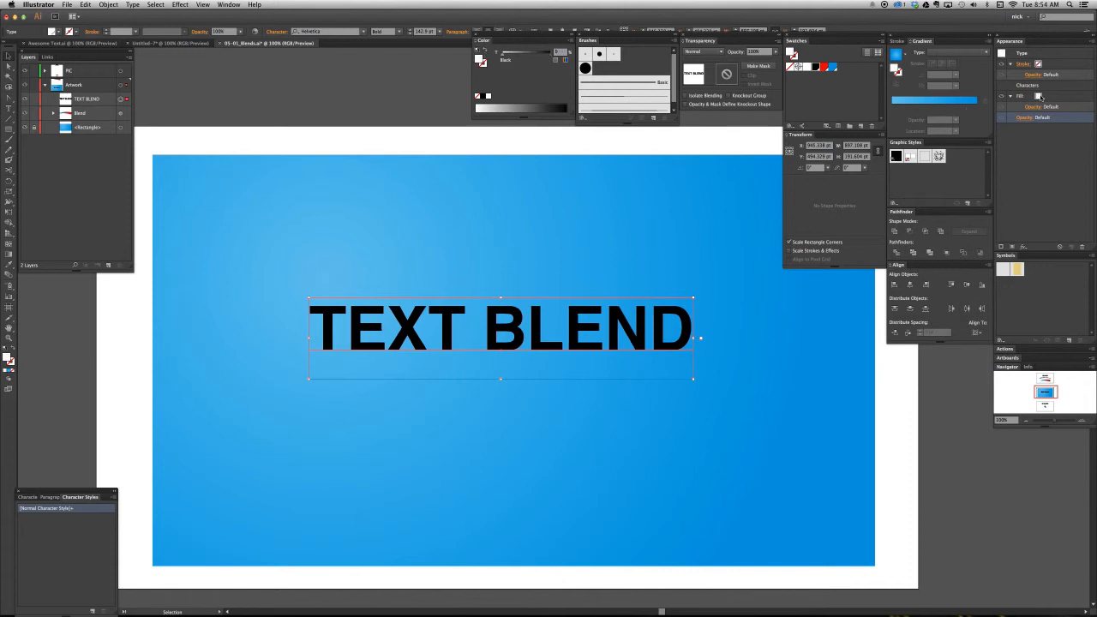
pyautogui.moveTo(1041, 97); pyautogui.dragTo(1057, 83)
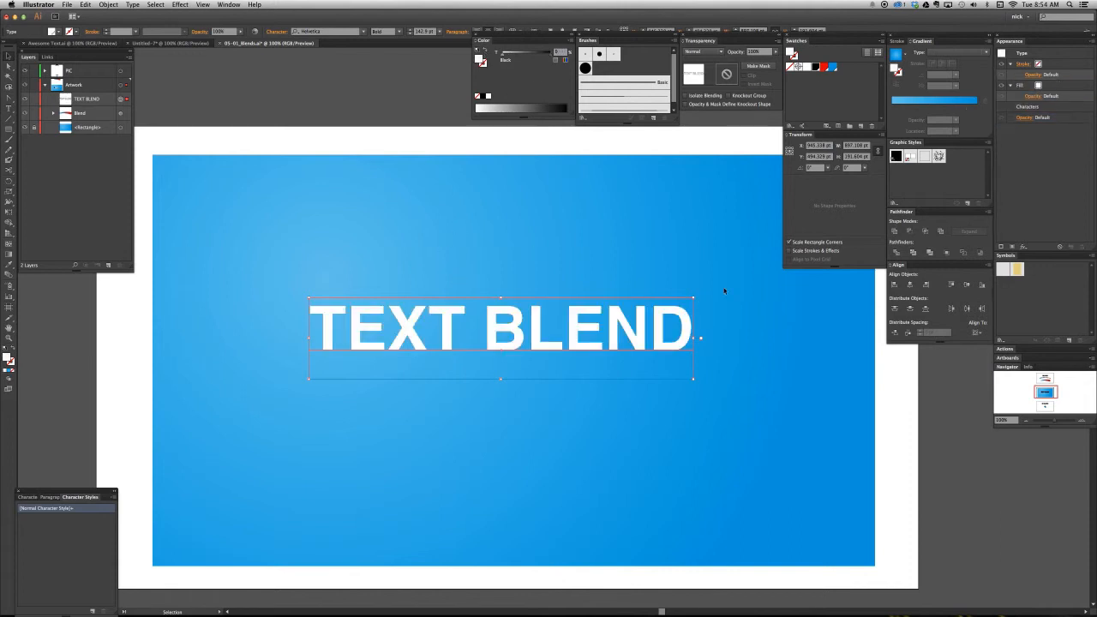
# - Duplicate the white text about 253 pt straight below the original and fill the copy with black
pyautogui.moveTo(534, 344); pyautogui.dragTo(536, 344)
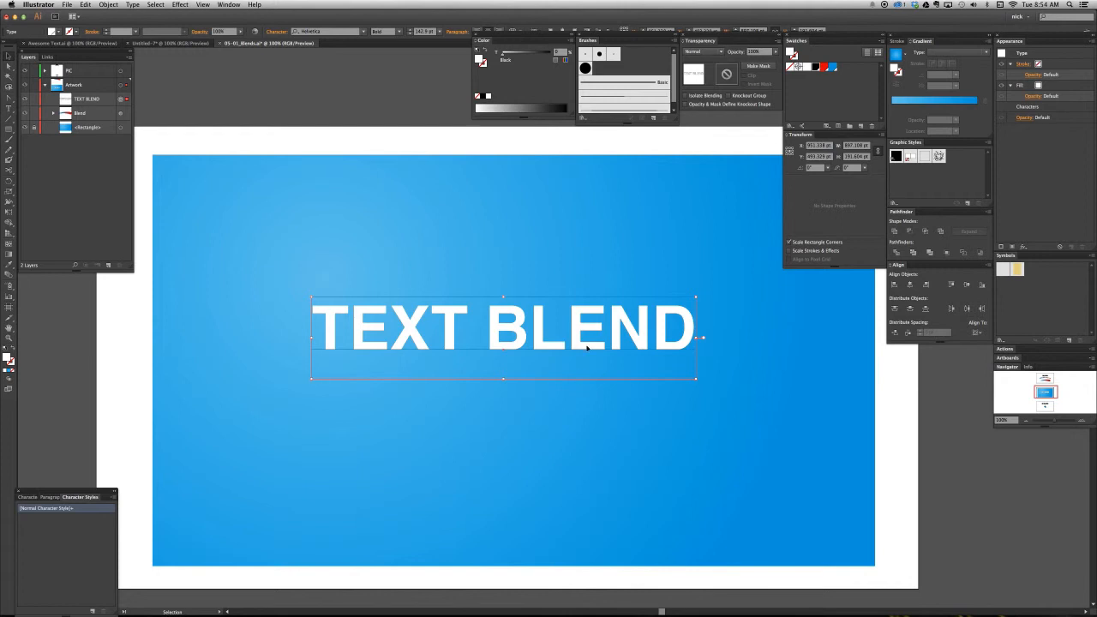
pyautogui.moveTo(583, 340); pyautogui.dragTo(583, 447)
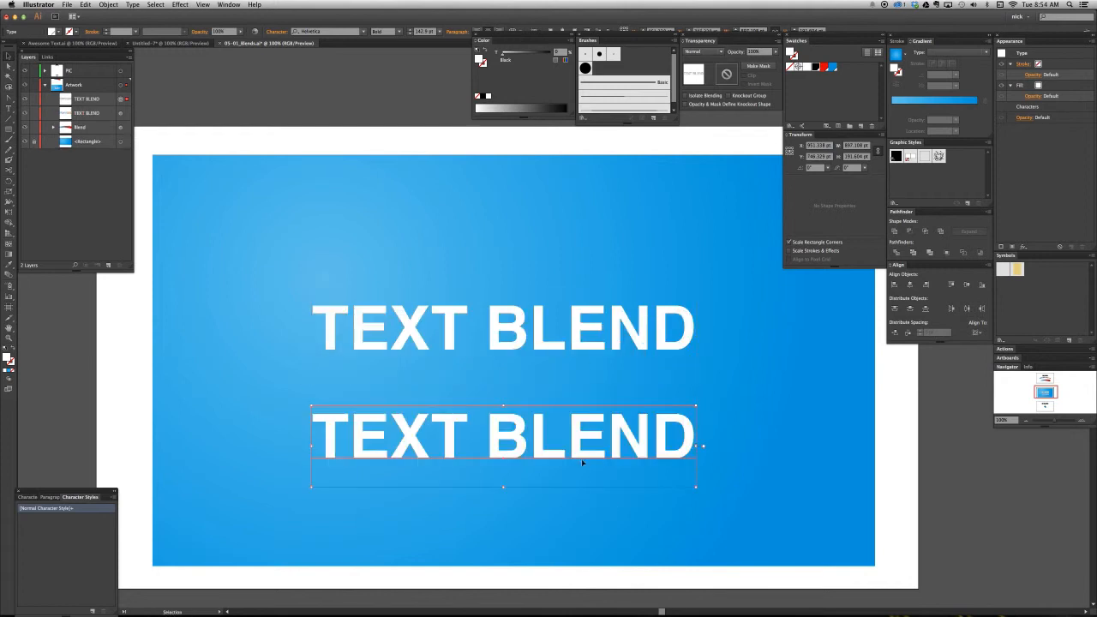
pyautogui.moveTo(531, 58); pyautogui.dragTo(557, 53)
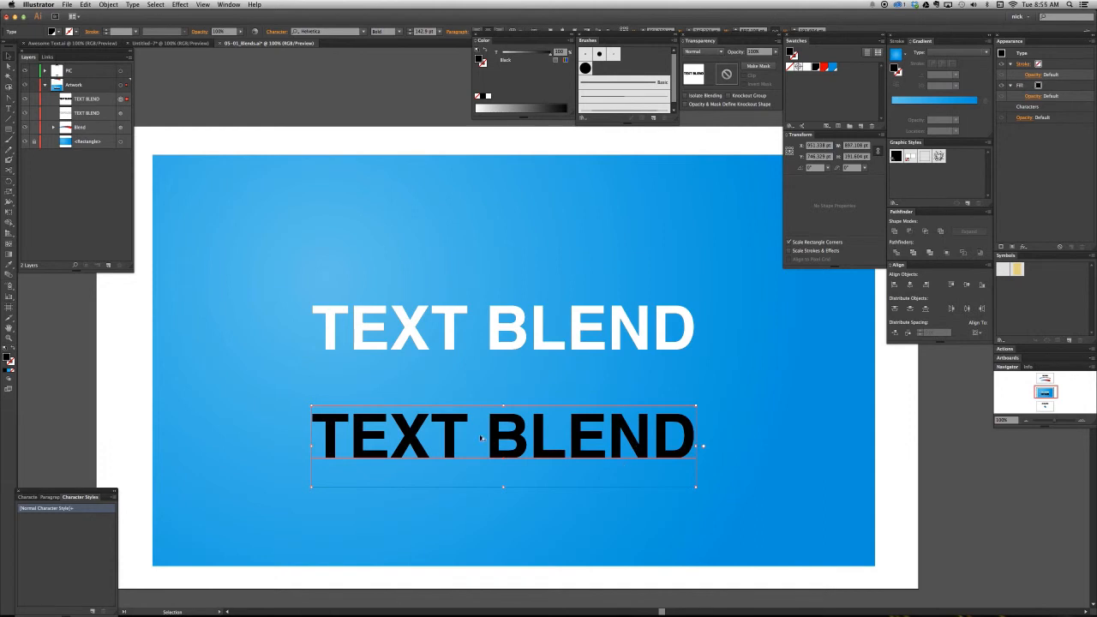
# - Duplicate the black text diagonally, about 127 pt right and 113 pt down, and place the copy behind the first black text
pyautogui.moveTo(482, 438); pyautogui.dragTo(508, 463)
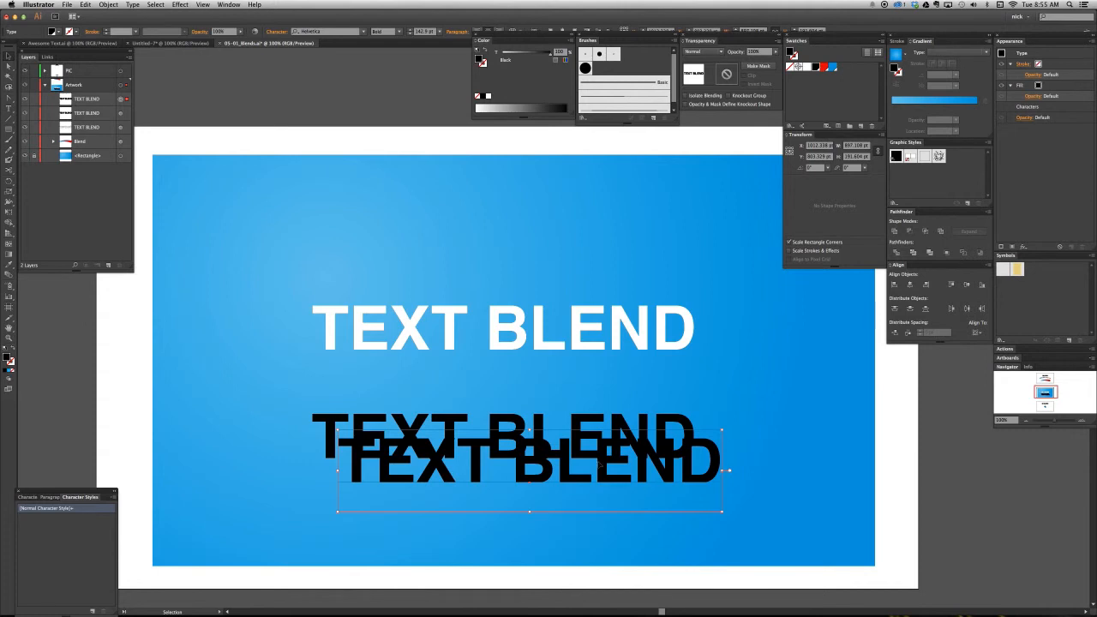
pyautogui.click(96, 99)
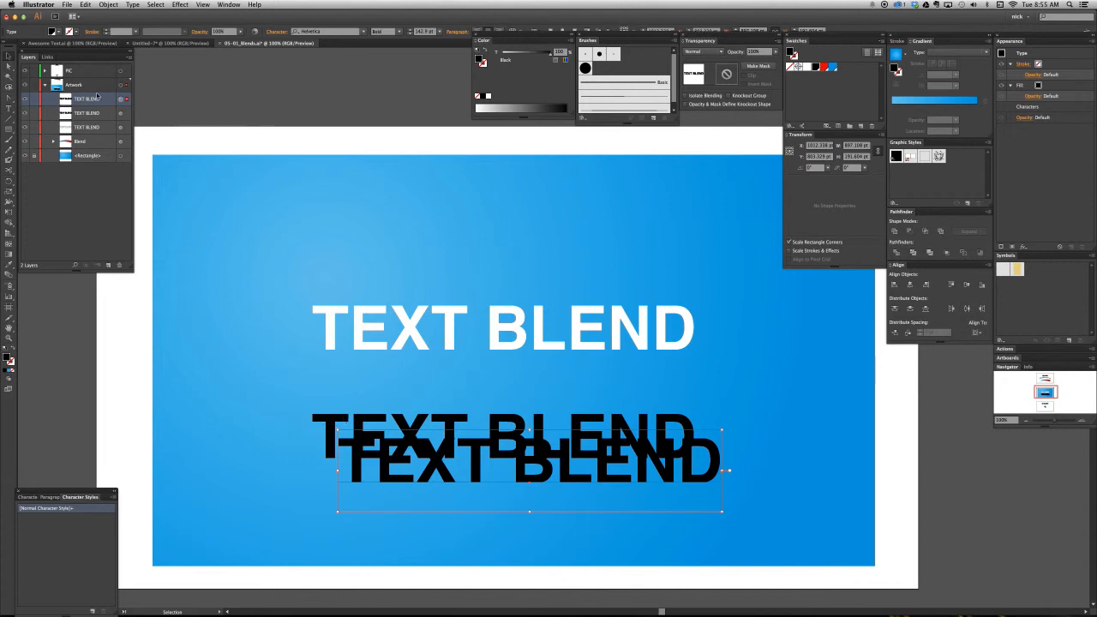
pyautogui.moveTo(99, 105); pyautogui.dragTo(102, 118)
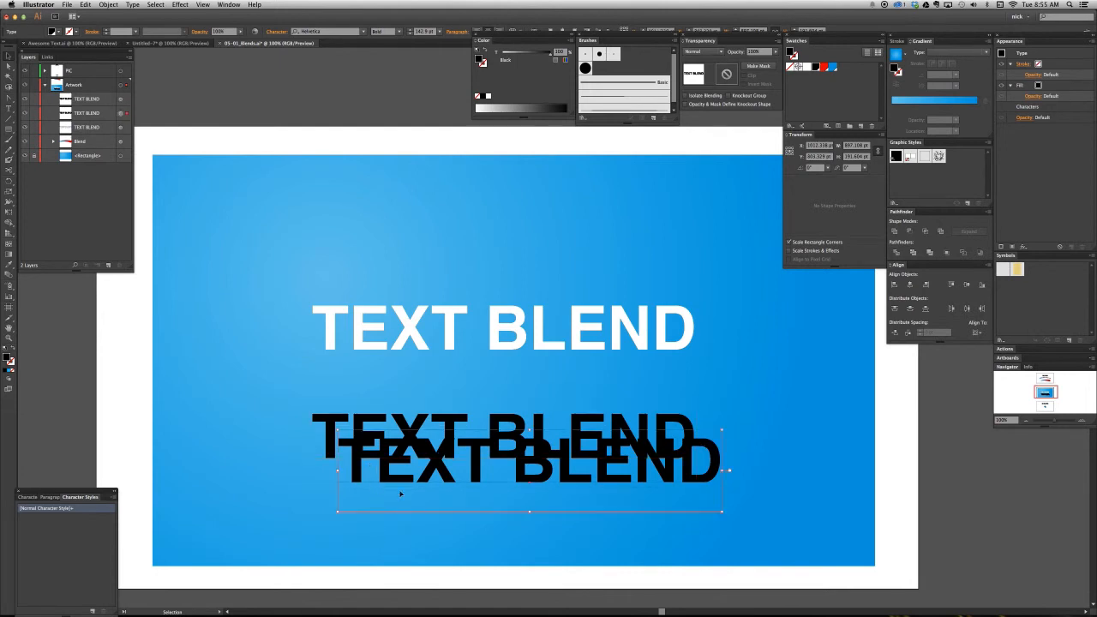
pyautogui.moveTo(713, 480); pyautogui.dragTo(728, 504)
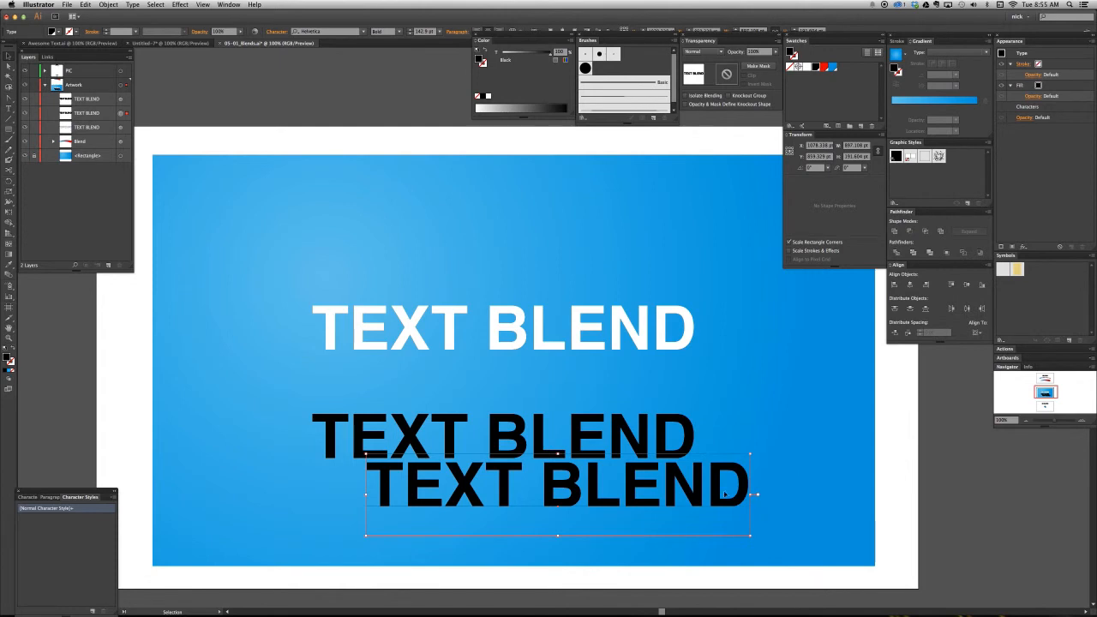
# - Set the opacity of the rear black text copy to 0%
pyautogui.click(737, 53)
pyautogui.write('0')
pyautogui.press('Return')
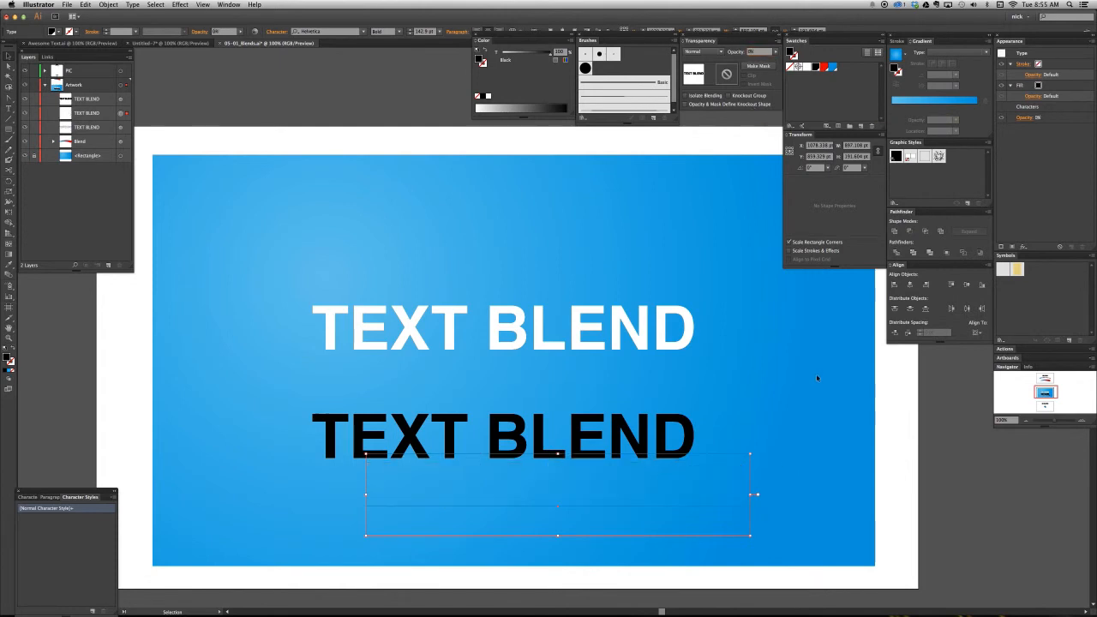
# - Select the opaque and transparent black texts together and make a blend from them
pyautogui.click(788, 526)
pyautogui.click(694, 469)
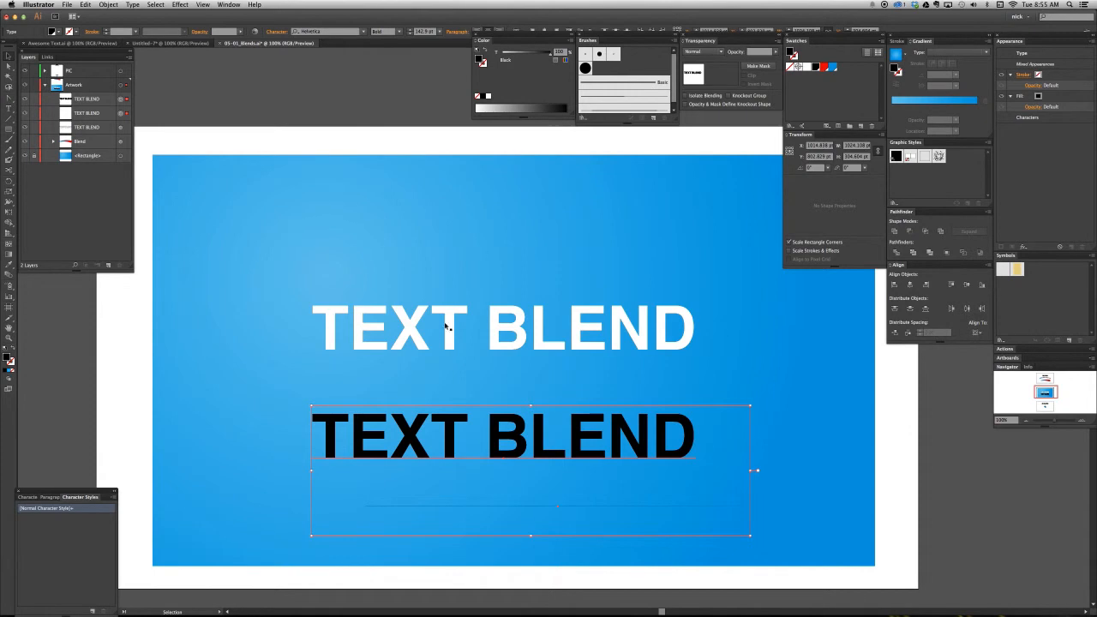
pyautogui.click(87, 5)
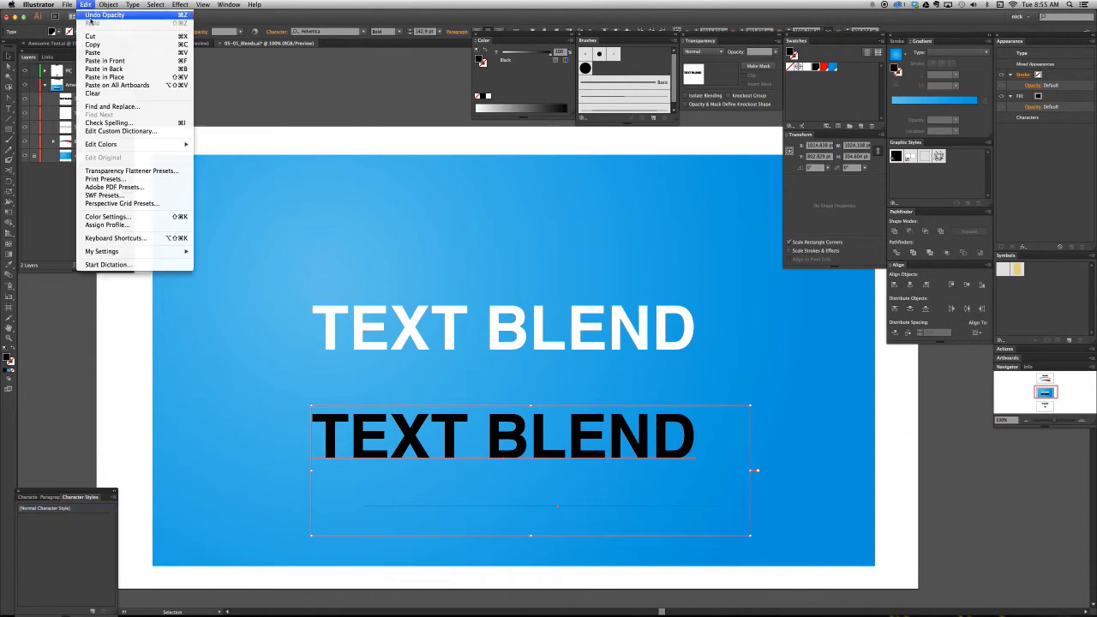
pyautogui.moveTo(108, 4)
pyautogui.moveTo(135, 188)
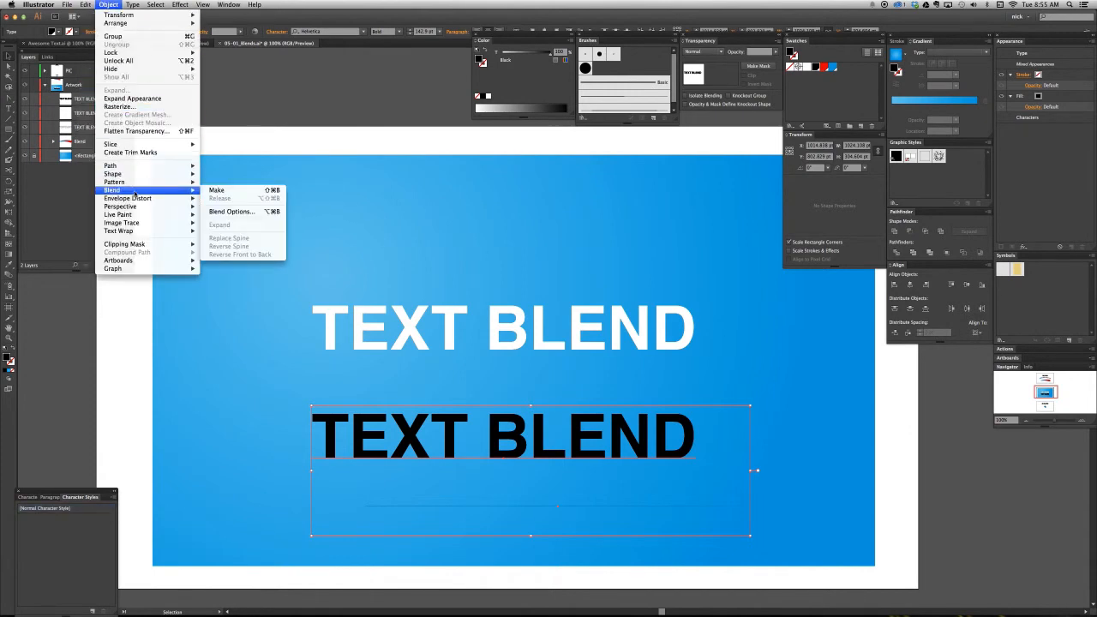
pyautogui.click(231, 193)
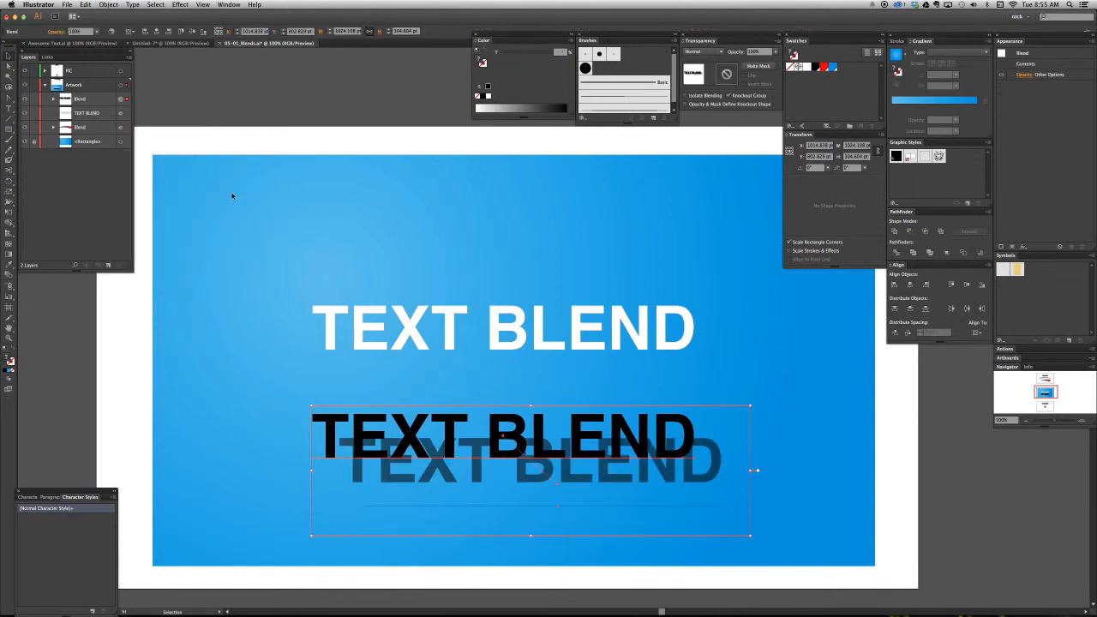
# - Set the black text blend's spacing to 40 specified steps with the preview on, and deselect it
pyautogui.click(677, 469)
pyautogui.click(108, 4)
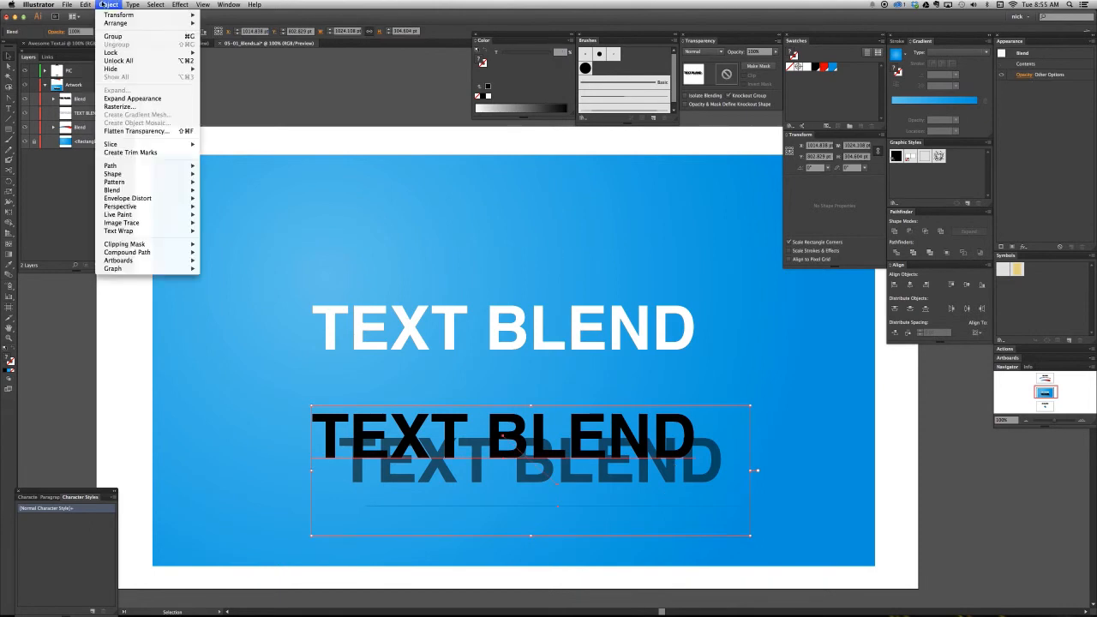
pyautogui.moveTo(199, 196)
pyautogui.click(230, 211)
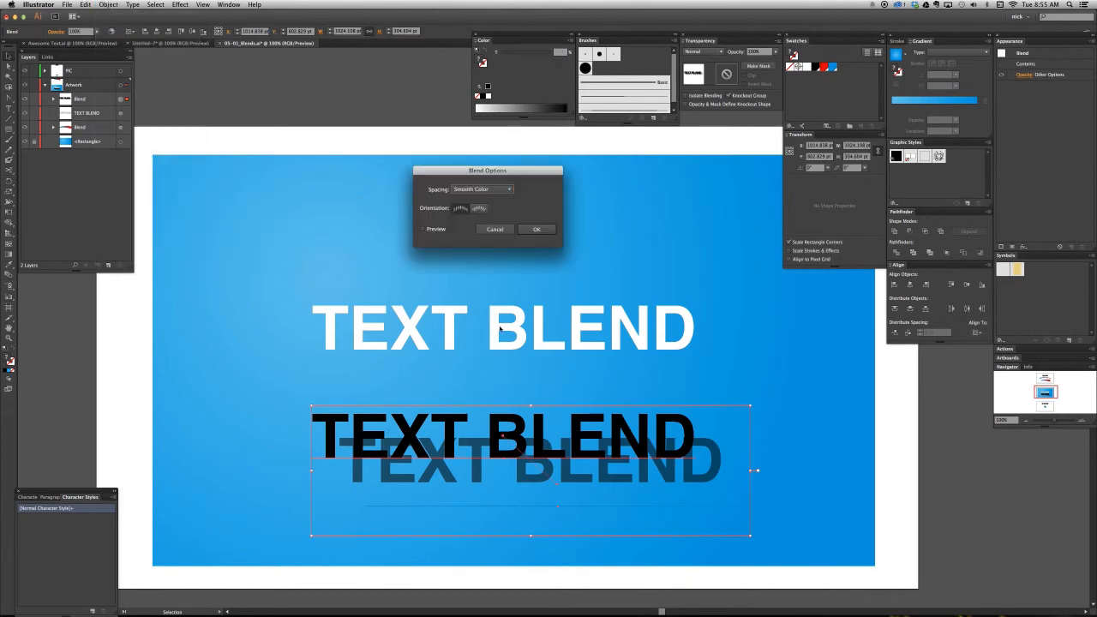
pyautogui.click(483, 188)
pyautogui.click(506, 207)
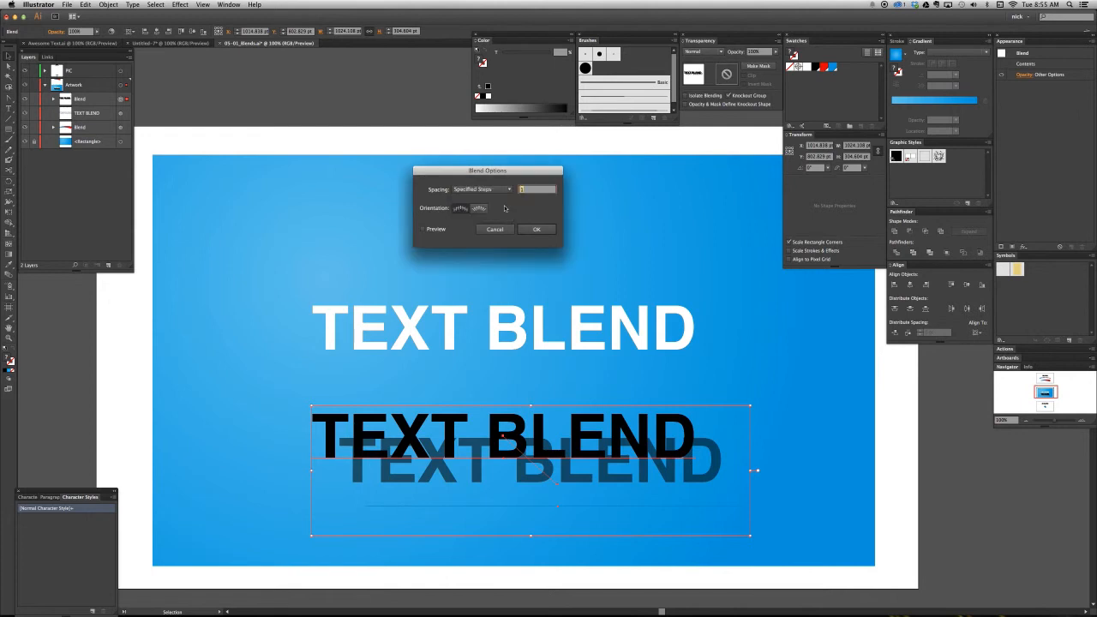
pyautogui.click(423, 229)
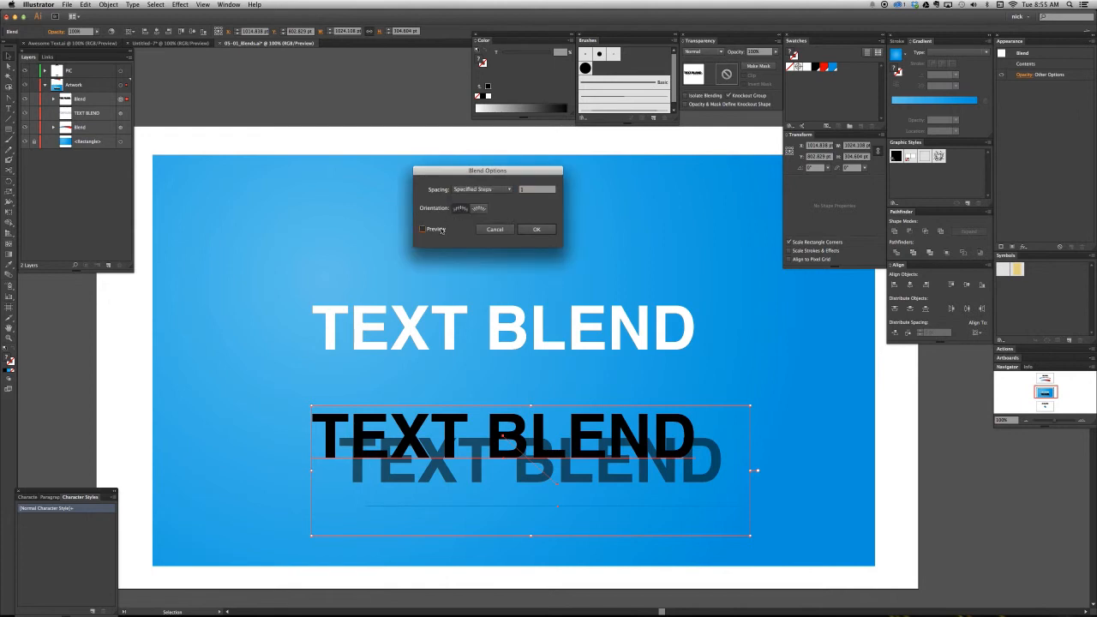
pyautogui.click(533, 191)
pyautogui.moveTo(533, 191); pyautogui.dragTo(516, 192)
pyautogui.write('40')
pyautogui.press('Tab')
pyautogui.press('Return')
pyautogui.press('super+shift+a')
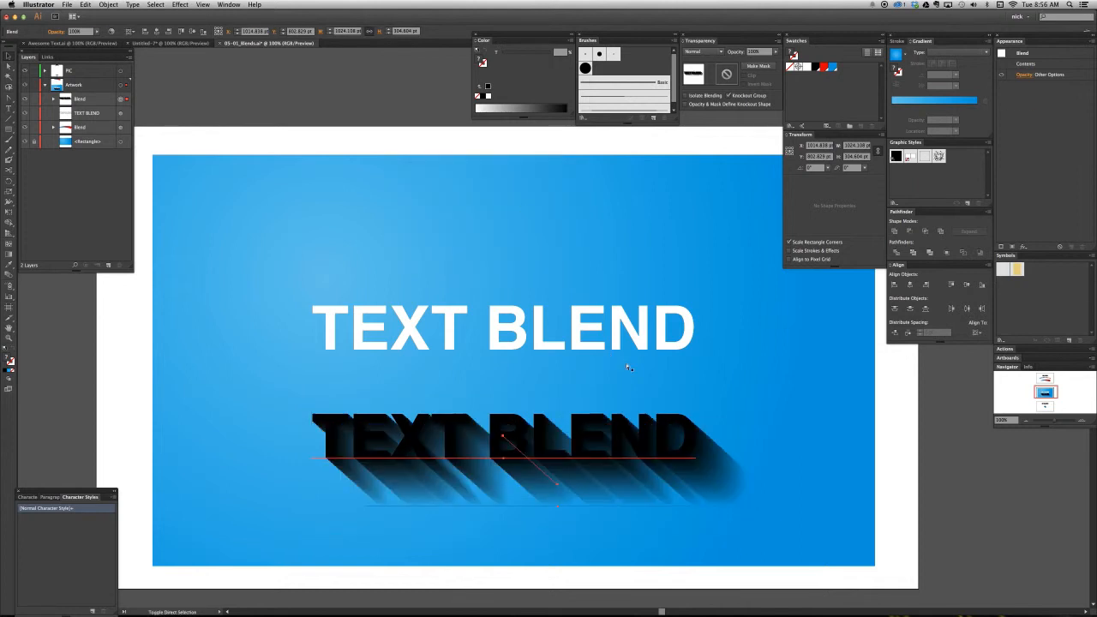
# - Move the black blend straight up so that its front text lines up with the white text
pyautogui.press('a')
pyautogui.press('v')
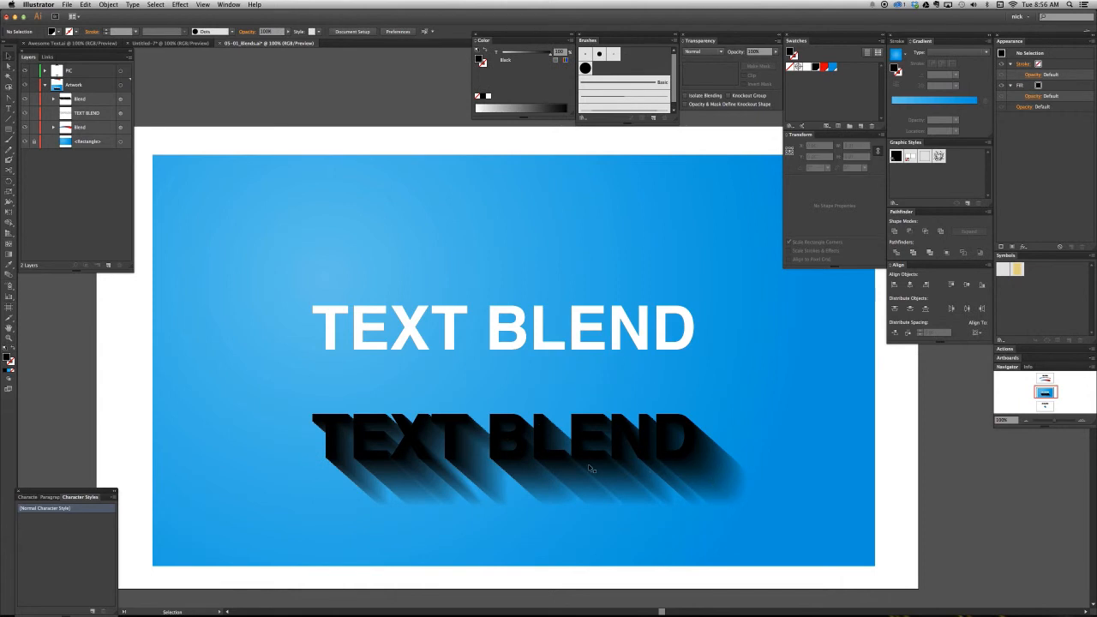
pyautogui.moveTo(590, 468); pyautogui.dragTo(590, 353)
# - Rename the white text object as White Text, place it above the black blend, and lock it
pyautogui.click(99, 113)
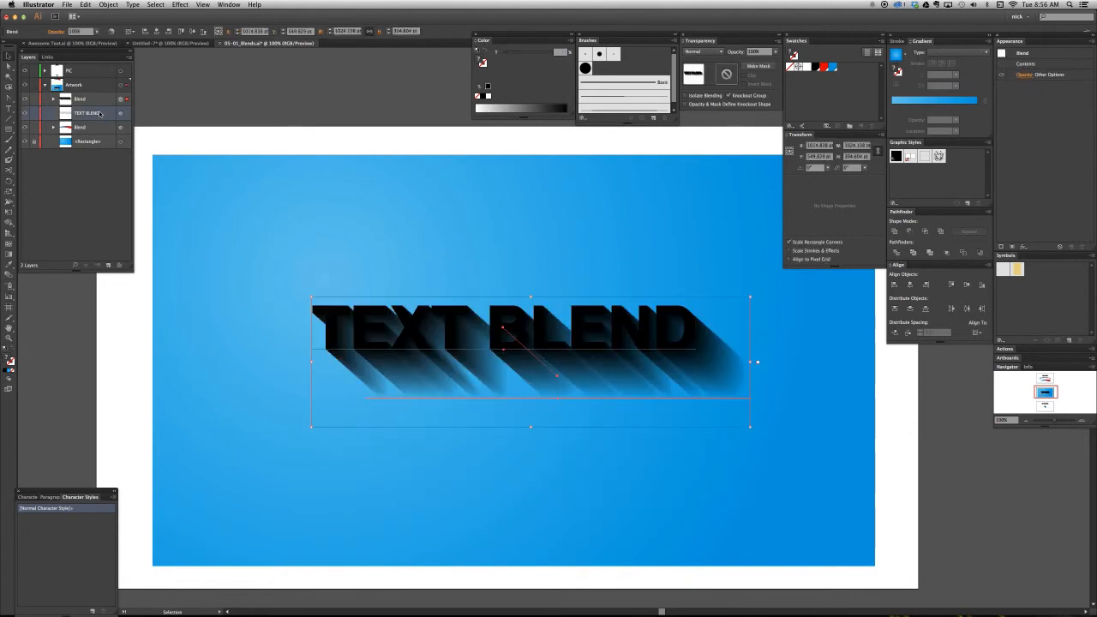
pyautogui.doubleClick(86, 114)
pyautogui.write('White Text')
pyautogui.press('Return')
pyautogui.moveTo(81, 121); pyautogui.dragTo(87, 96)
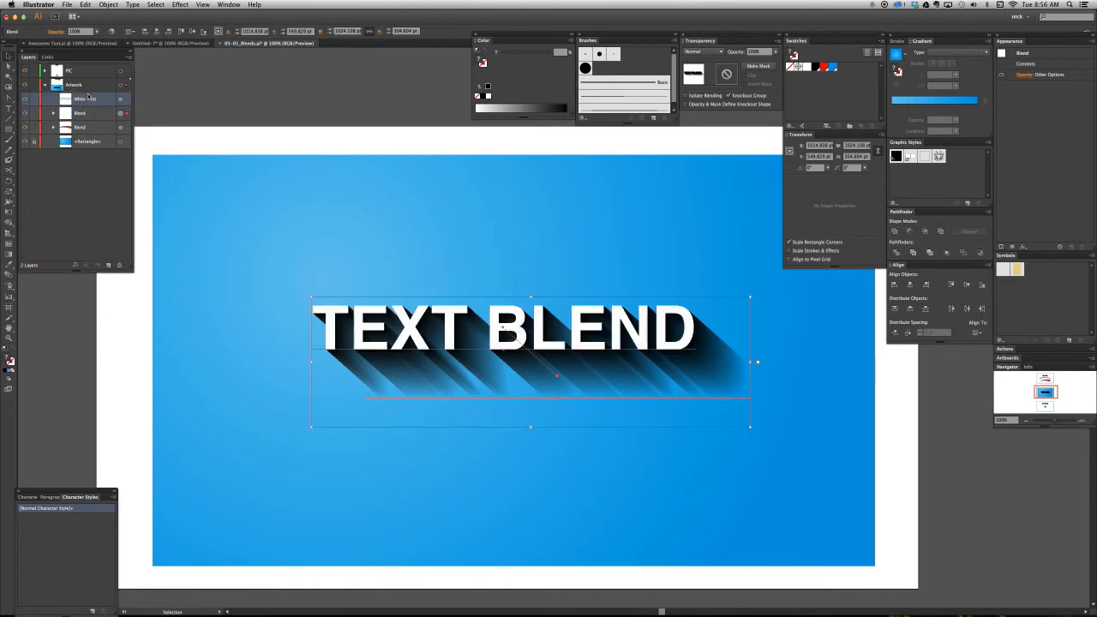
pyautogui.click(35, 101)
pyautogui.click(159, 150)
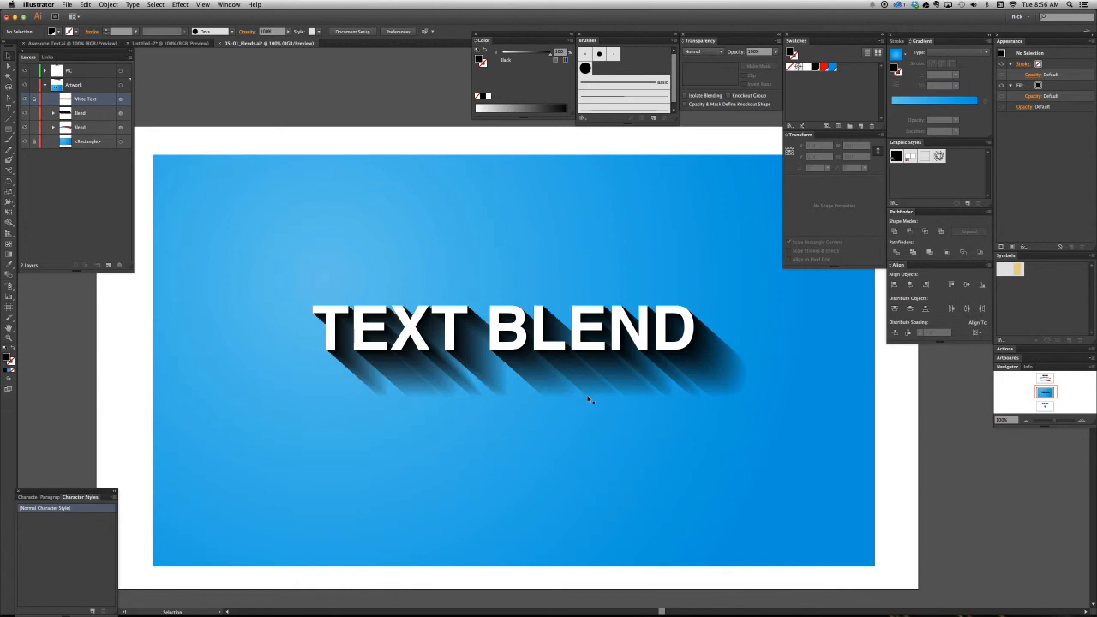
# - Set the opacity of the front black text inside the blend to 25% and deselect it
pyautogui.press('a')
pyautogui.click(678, 326)
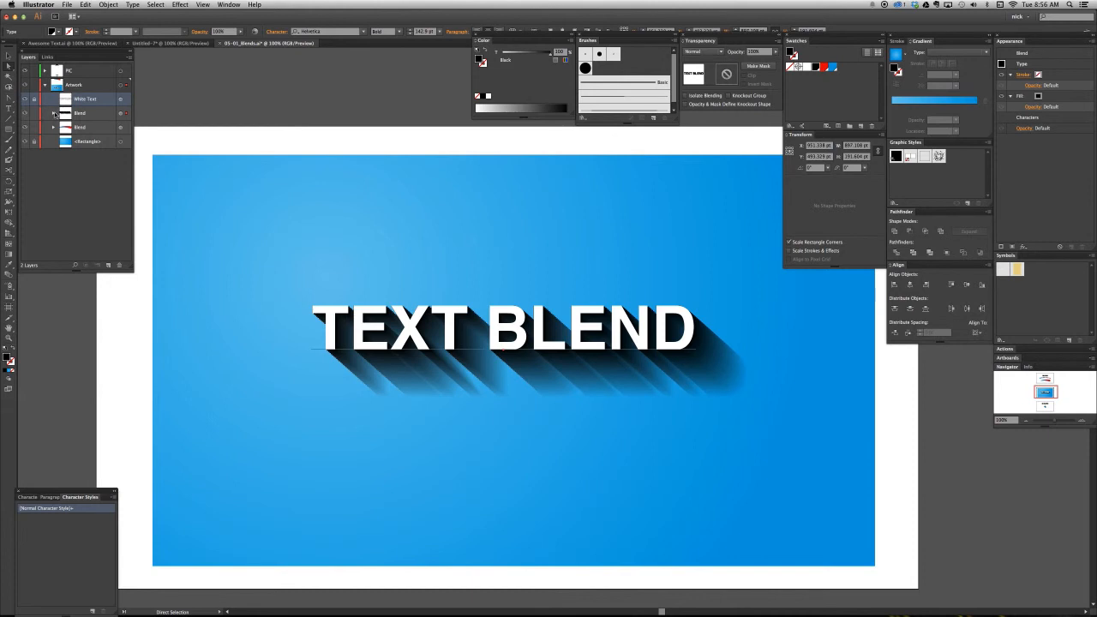
pyautogui.click(54, 113)
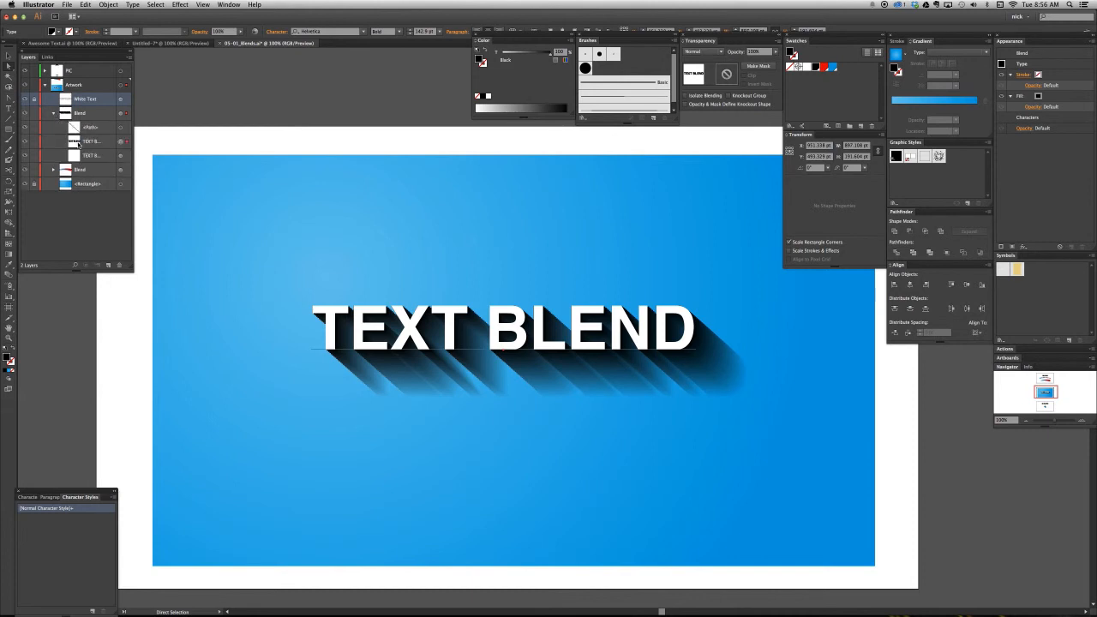
pyautogui.click(759, 52)
pyautogui.write('25')
pyautogui.press('Return')
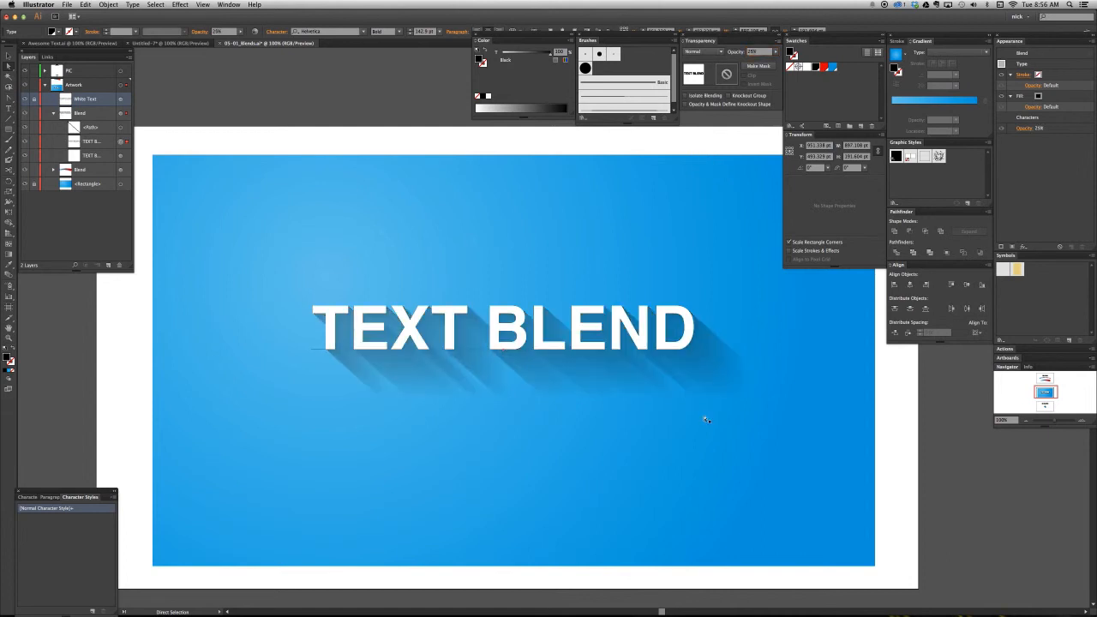
pyautogui.click(759, 419)
# - Examine the blended shadow's edges around the first letters up close
pyautogui.press('z')
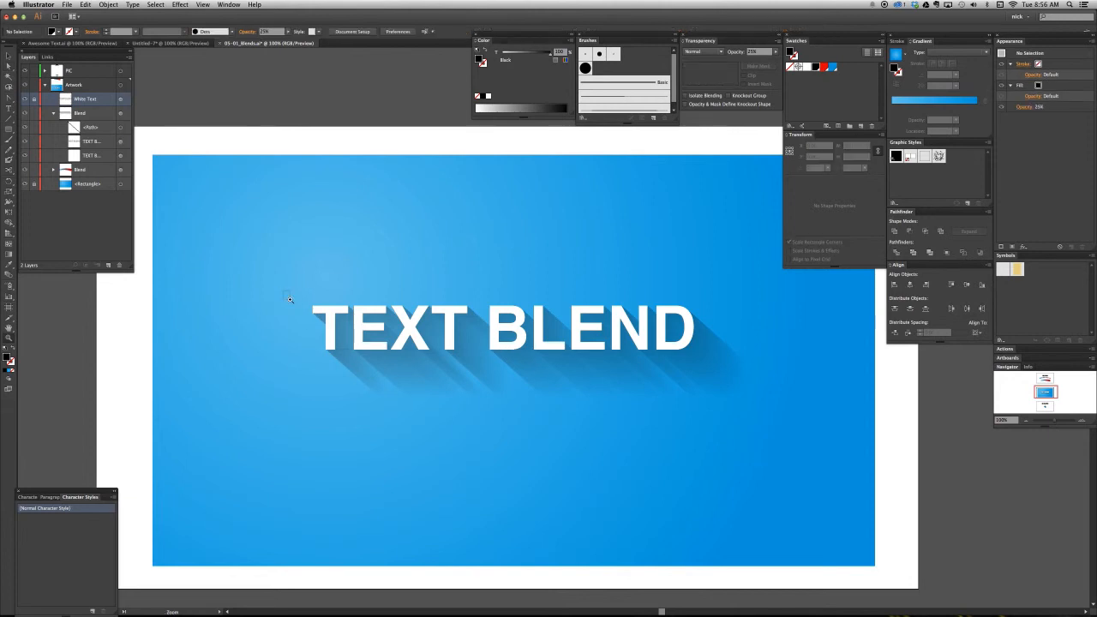
pyautogui.moveTo(284, 291); pyautogui.dragTo(419, 410)
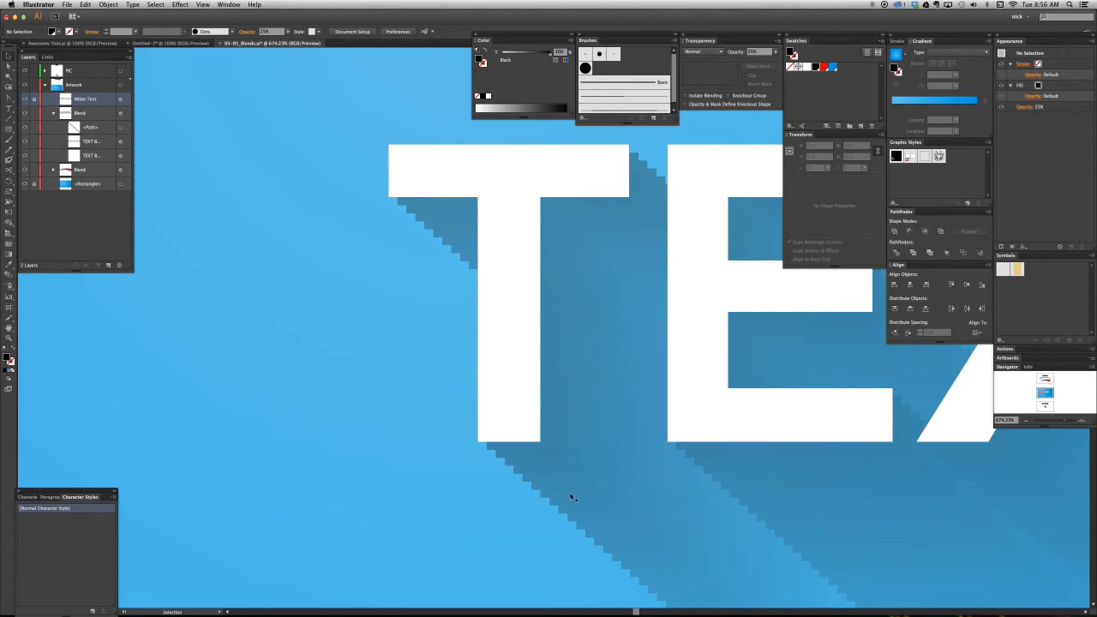
pyautogui.press('super+minus')
pyautogui.press('super+minus')
pyautogui.press('super+minus')
pyautogui.press('super+minus')
pyautogui.press('super+minus')
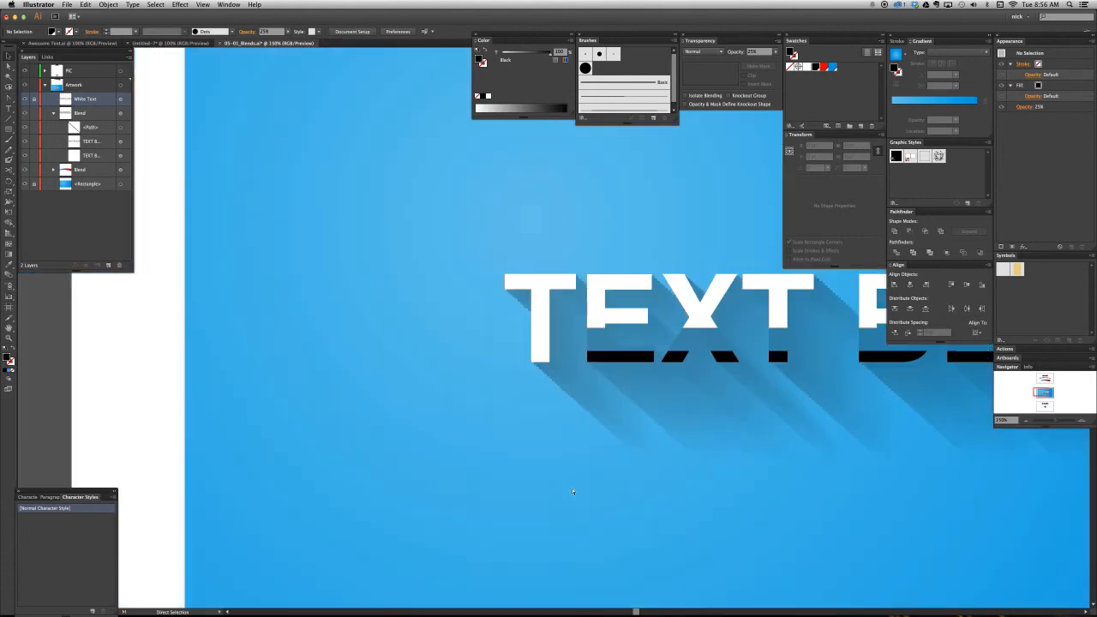
# - Examine the full white text with its fading shadow and check the extent of the shadow blend
pyautogui.moveTo(820, 421); pyautogui.dragTo(531, 420)
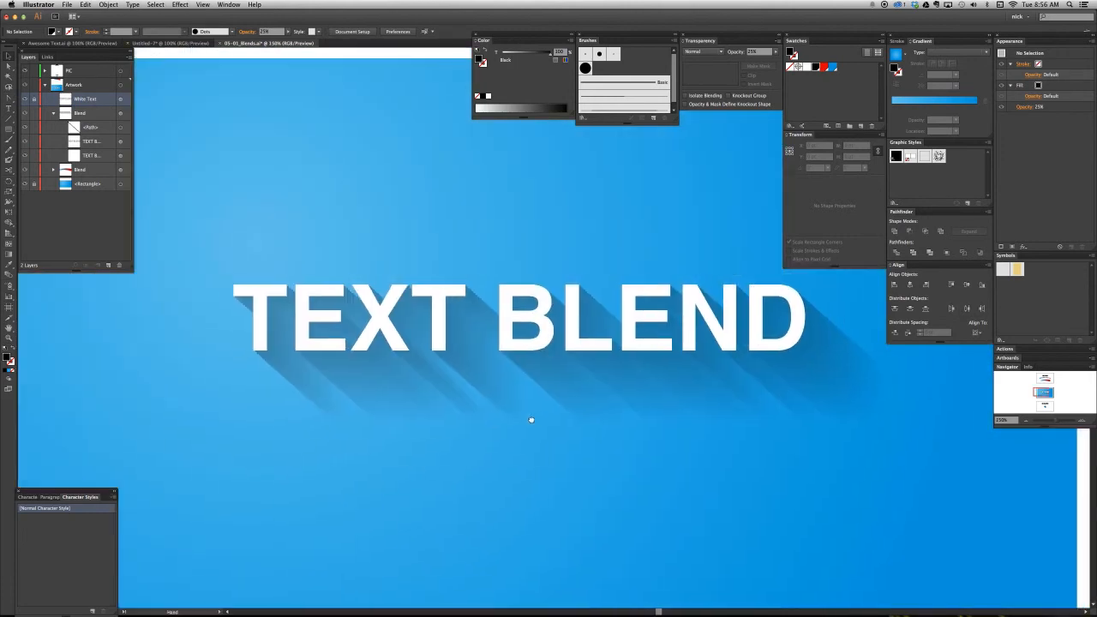
pyautogui.press('super+1')
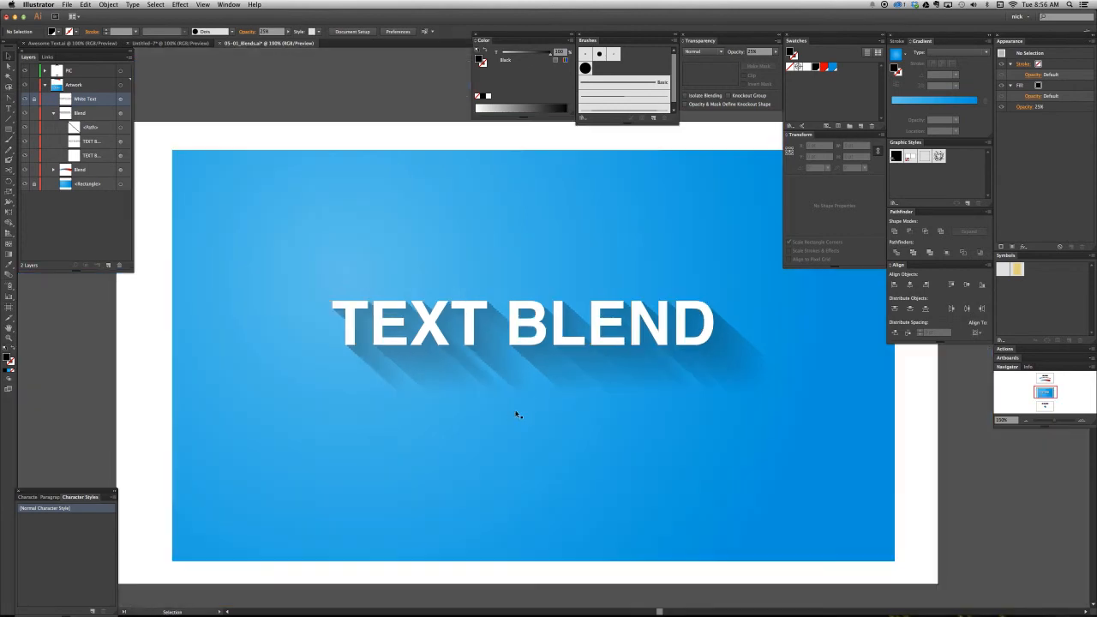
pyautogui.press('super+plus')
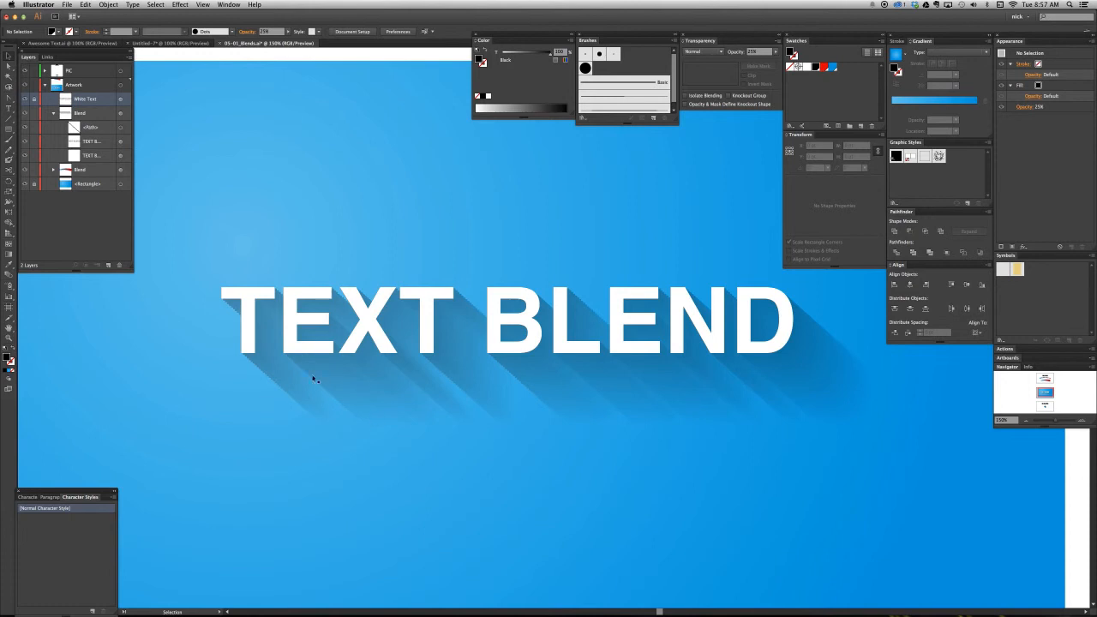
pyautogui.hscroll(3, 627, 451)
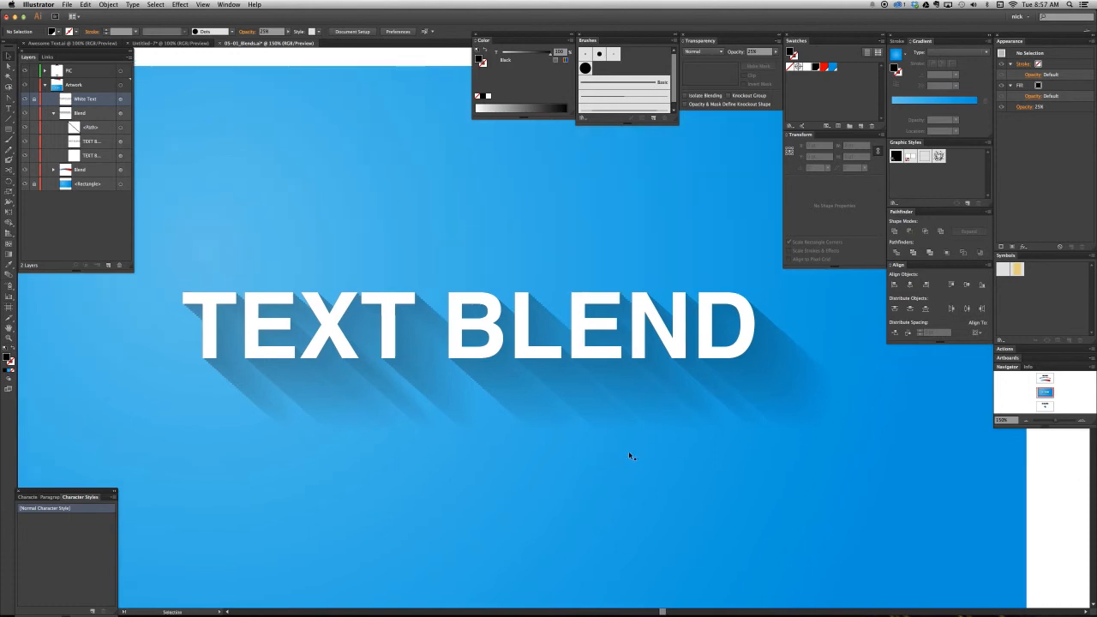
pyautogui.press('a')
pyautogui.press('v')
pyautogui.click(436, 409)
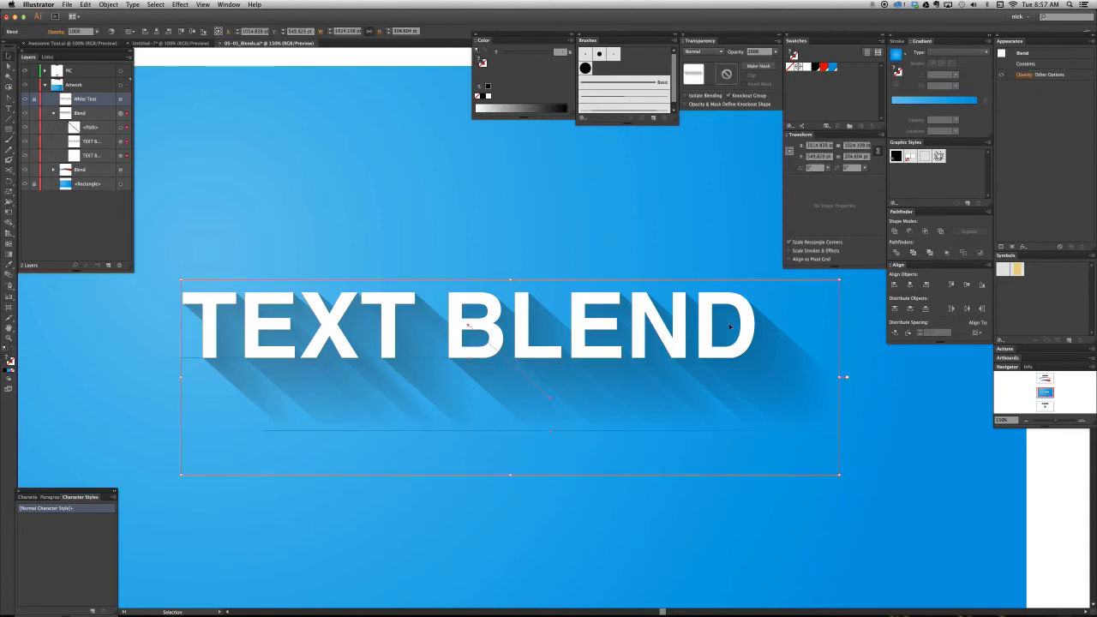
pyautogui.click(859, 486)
pyautogui.press('a')
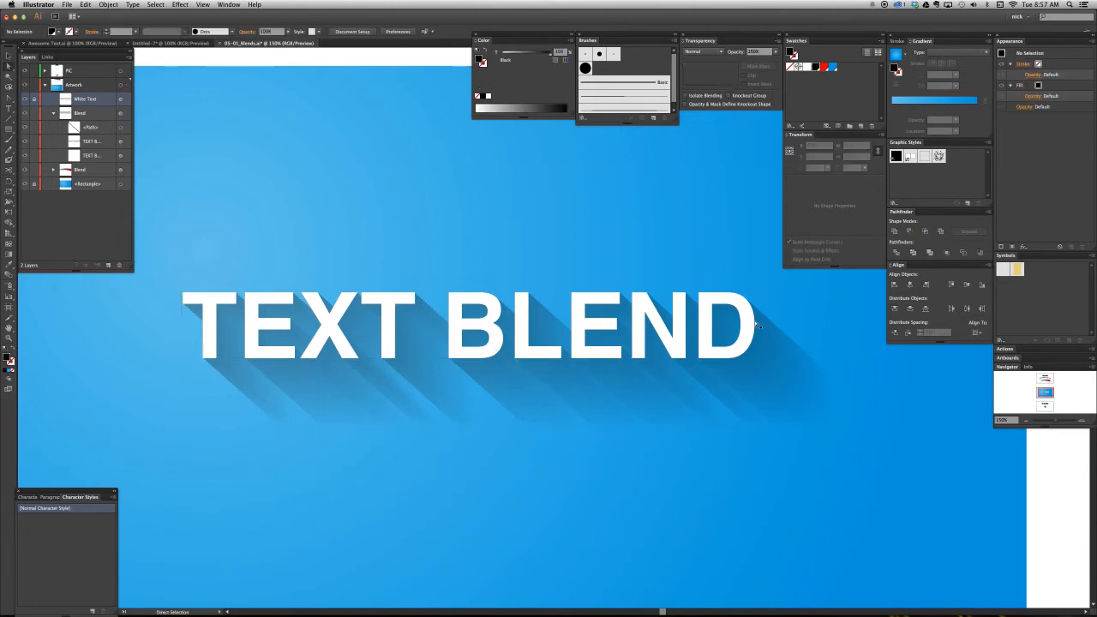
# - Fill both the front and the rear text inside the shadow blend with the blue swatch and deselect
pyautogui.click(755, 324)
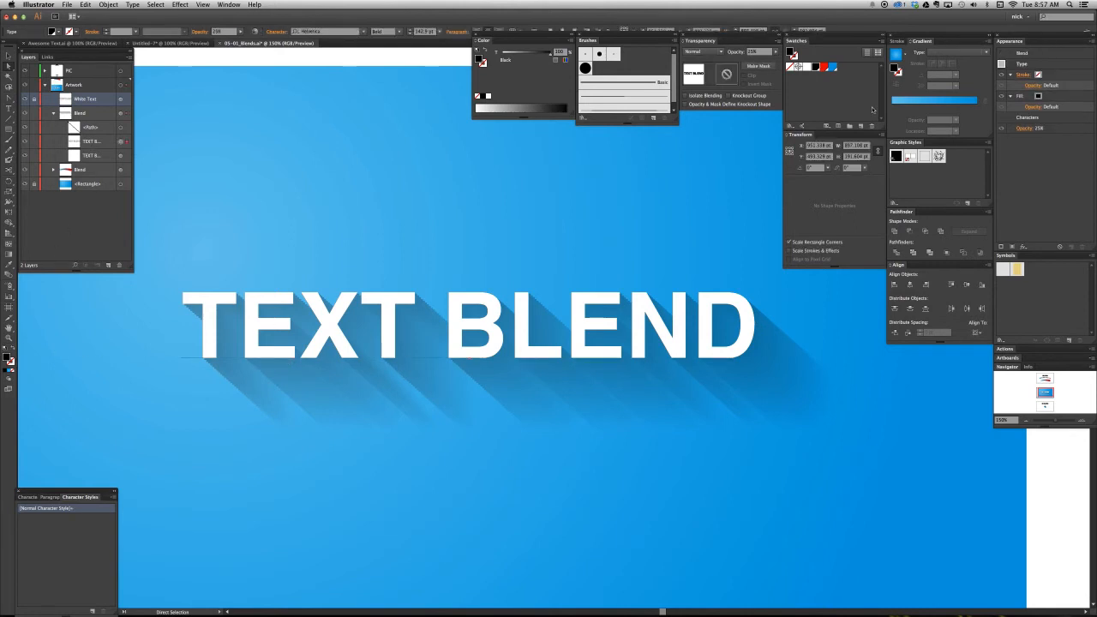
pyautogui.click(833, 67)
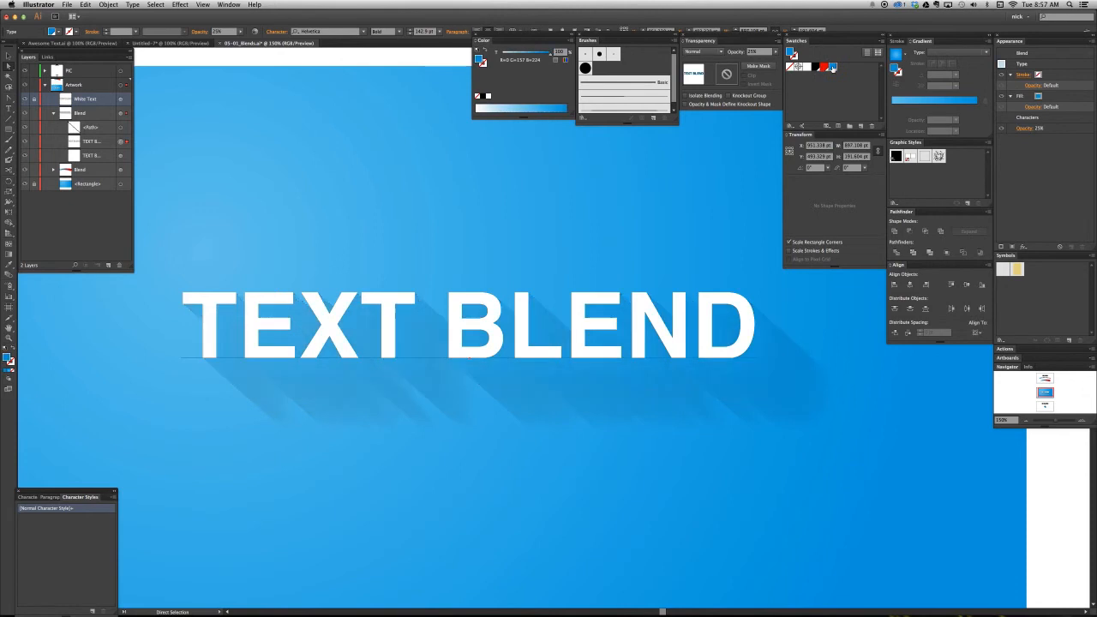
pyautogui.click(98, 157)
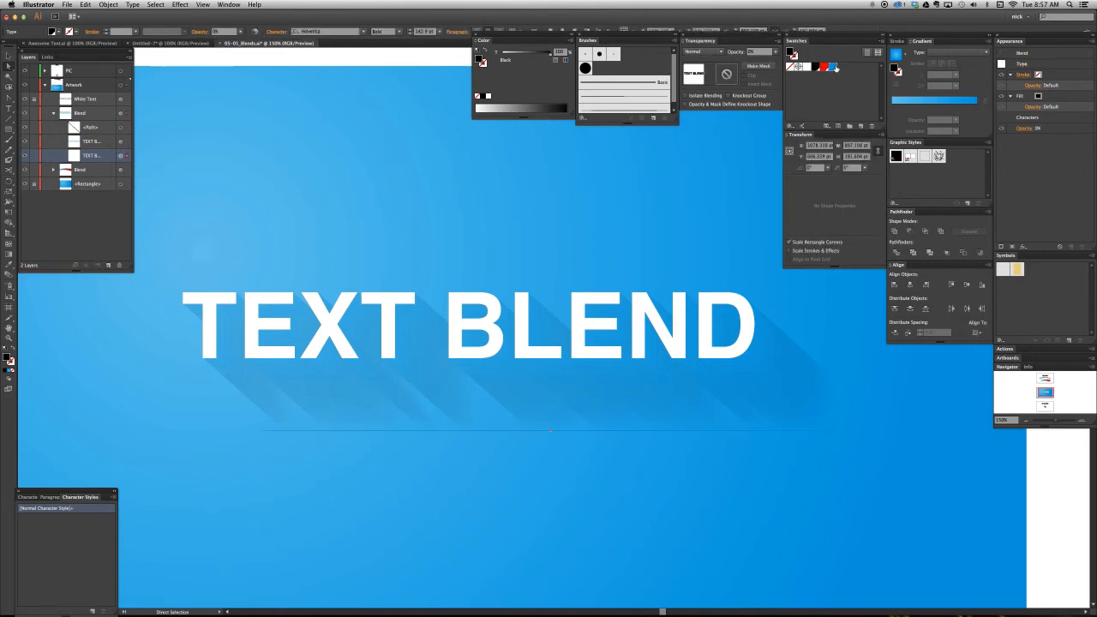
pyautogui.click(833, 67)
pyautogui.press('super+shift+a')
pyautogui.press('v')
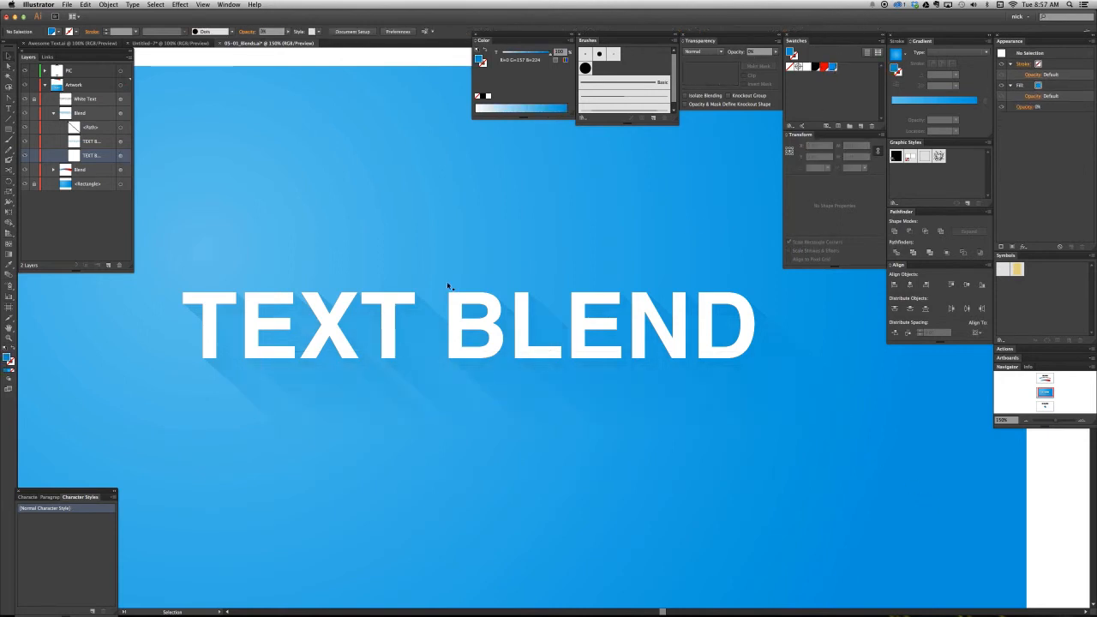
# - Set the blending mode of the whole shadow blend to Multiply and deselect it
pyautogui.click(751, 444)
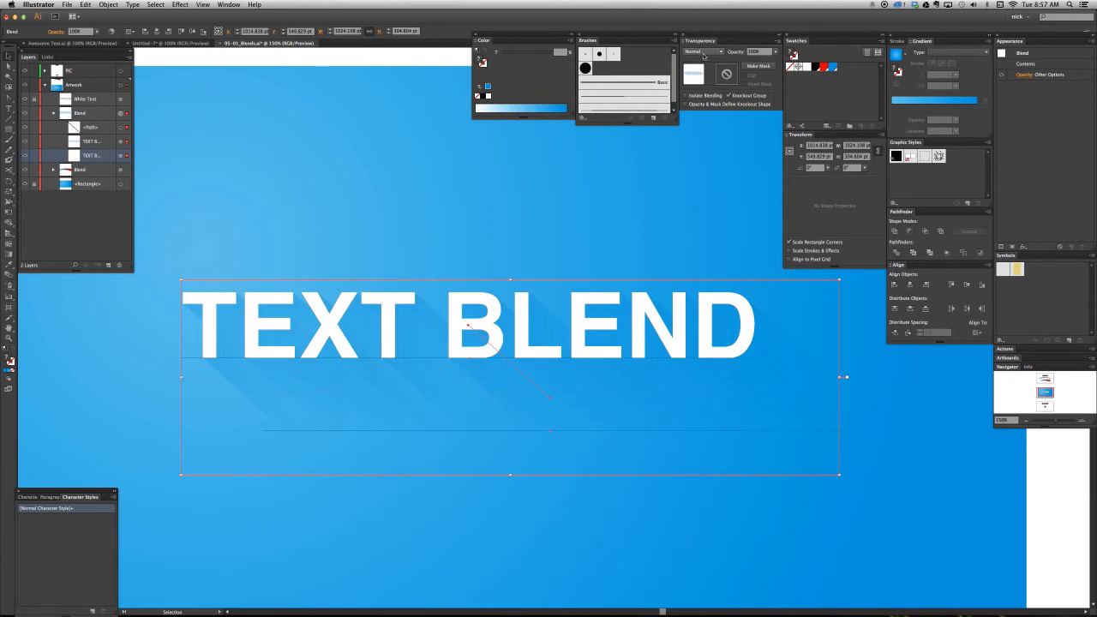
pyautogui.click(704, 55)
pyautogui.click(703, 77)
pyautogui.click(1016, 54)
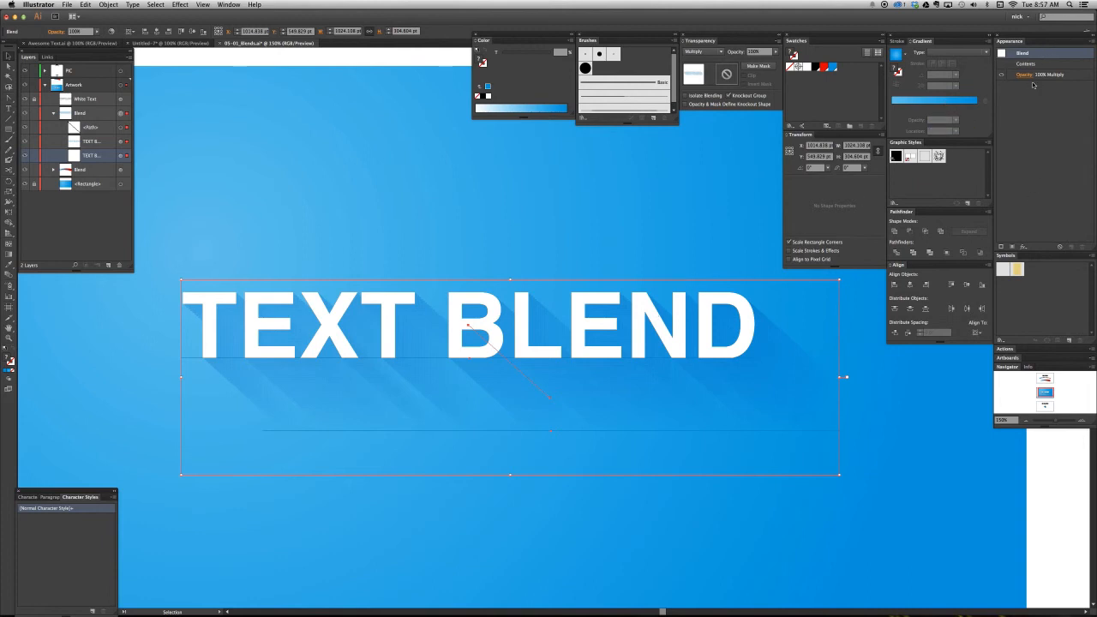
pyautogui.click(690, 214)
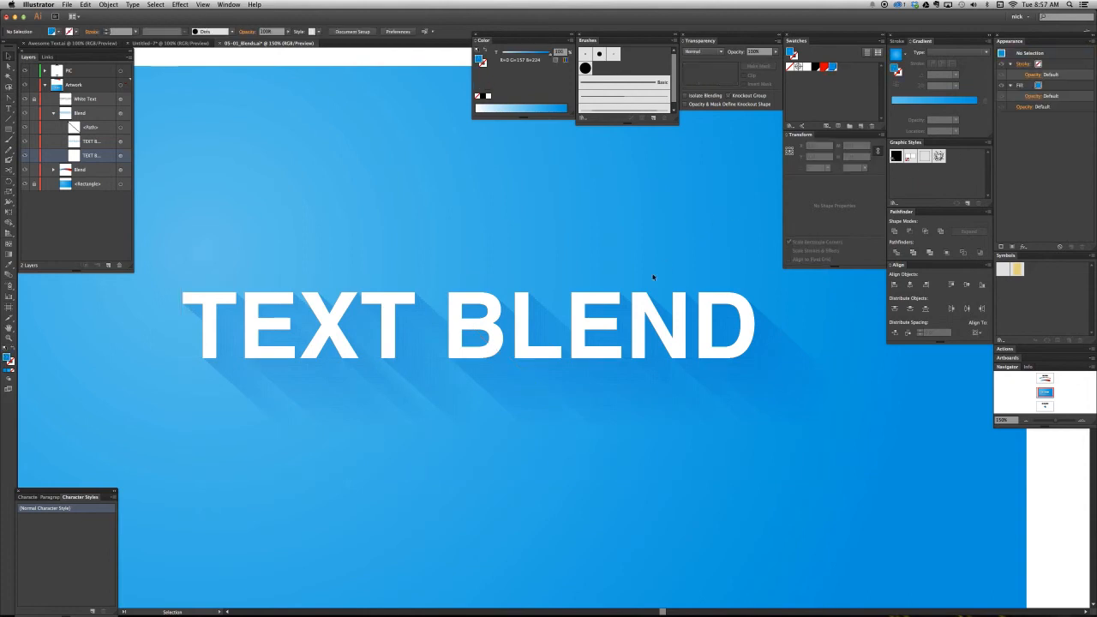
# - Set the opacity of the front blue text inside the shadow blend to 45% and deselect it
pyautogui.press('a')
pyautogui.press('super+minus')
pyautogui.press('super+minus')
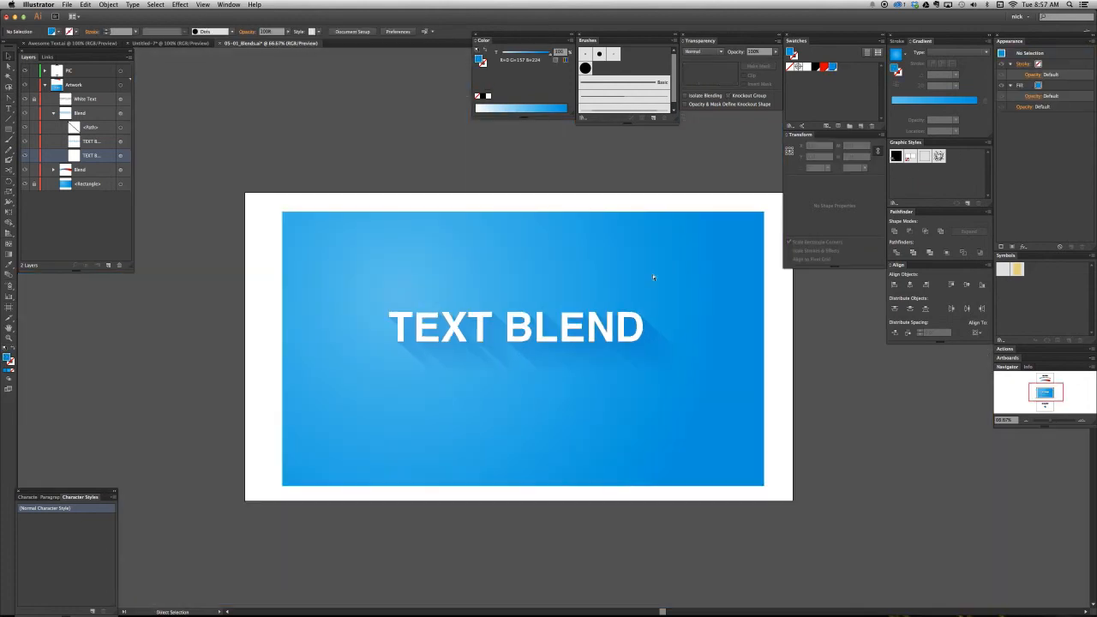
pyautogui.press('super+plus')
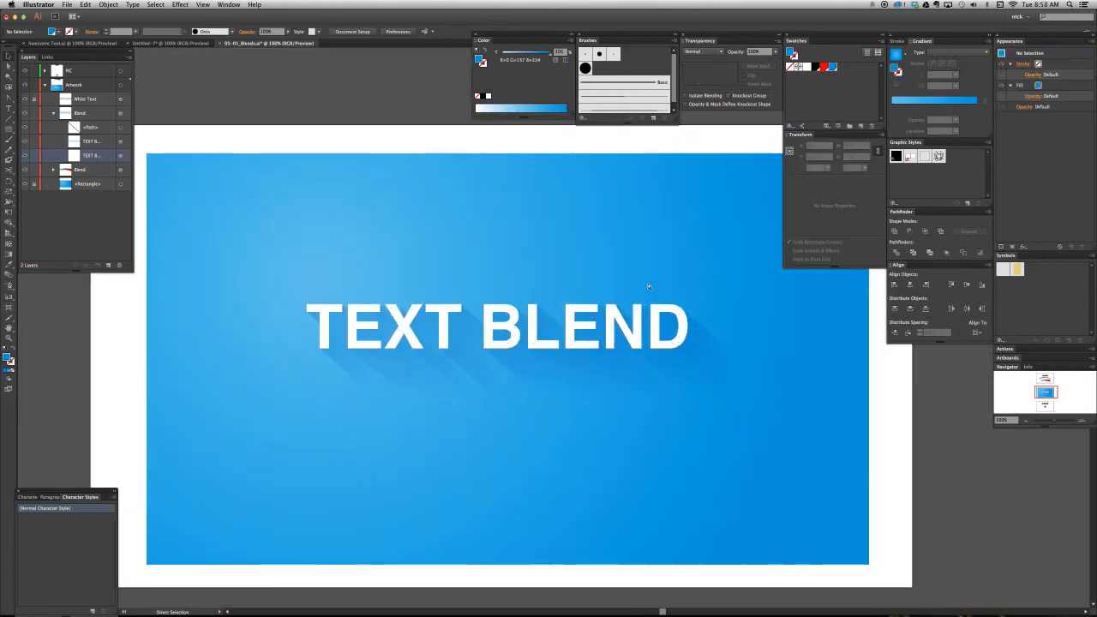
pyautogui.press('v')
pyautogui.press('a')
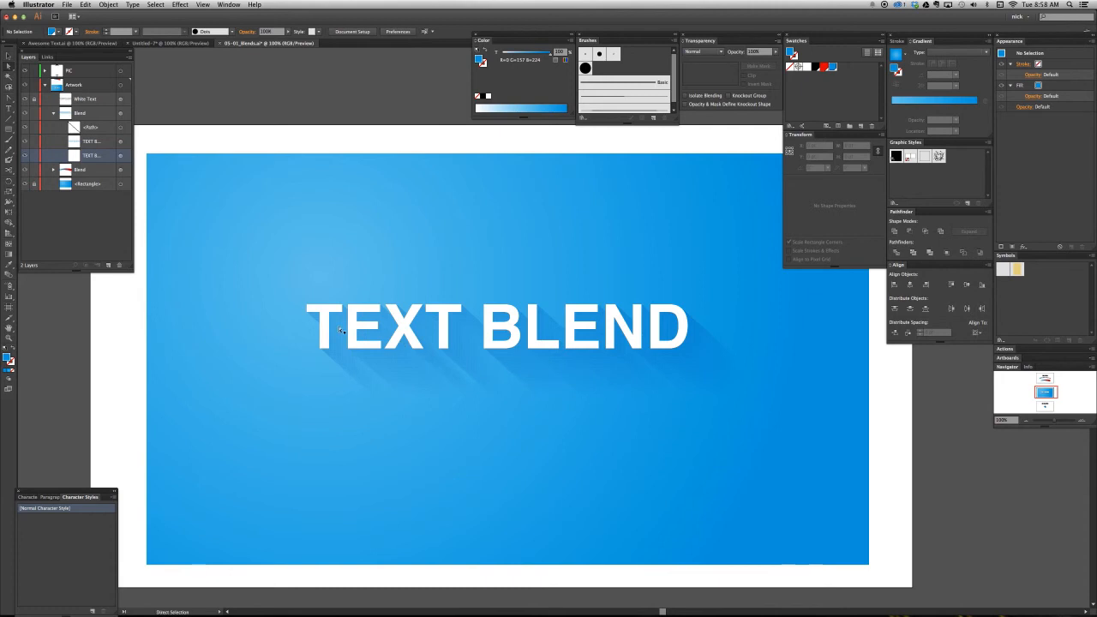
pyautogui.click(327, 328)
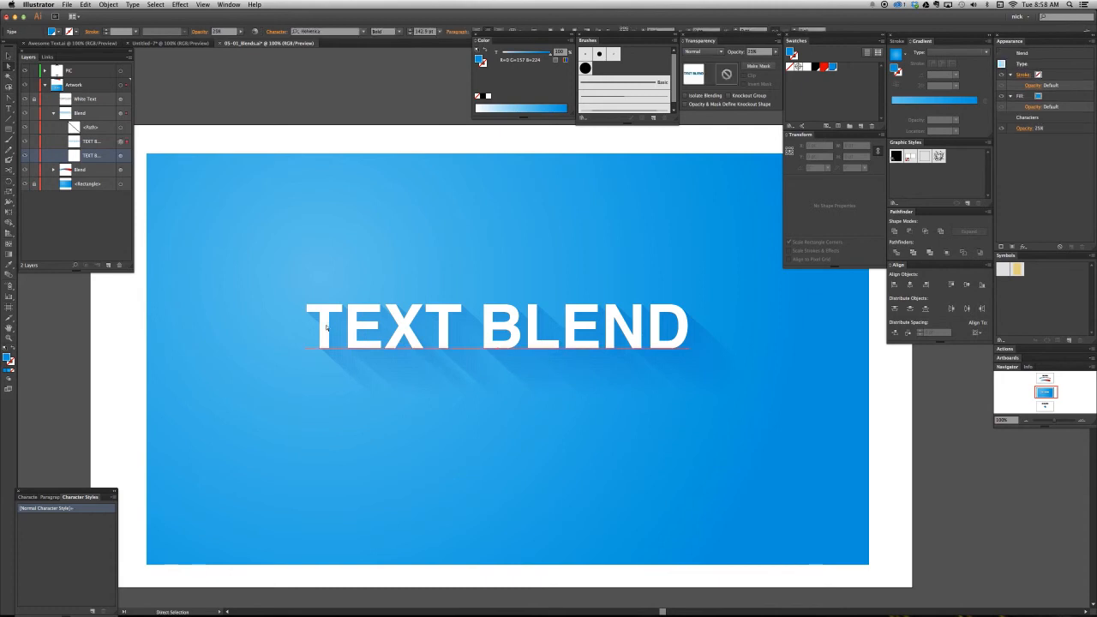
pyautogui.click(759, 52)
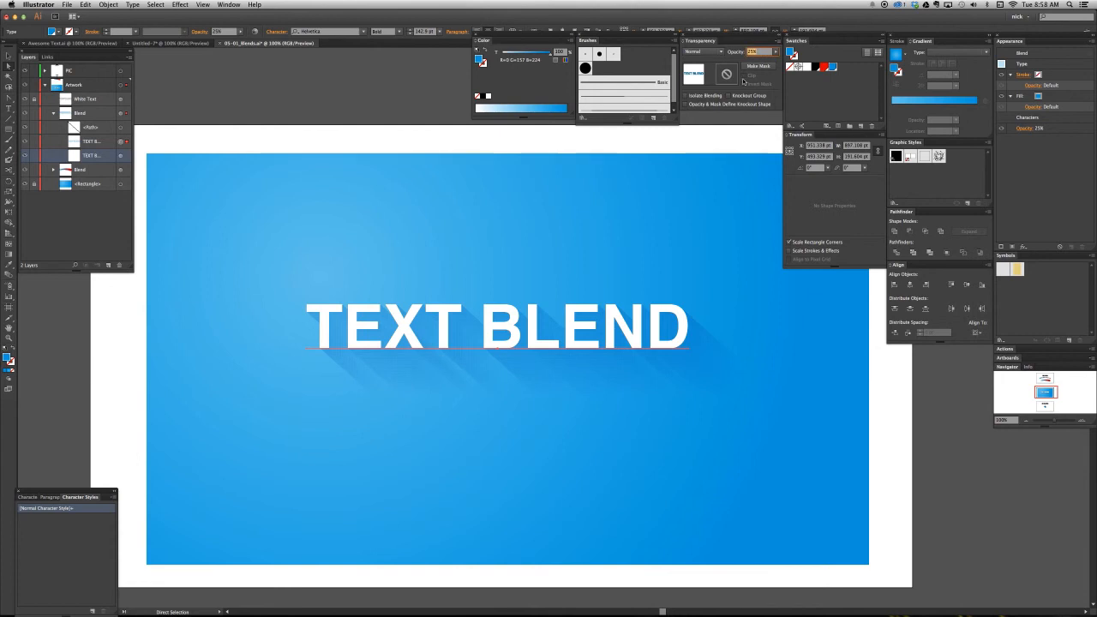
pyautogui.write('45')
pyautogui.press('Return')
pyautogui.click(693, 294)
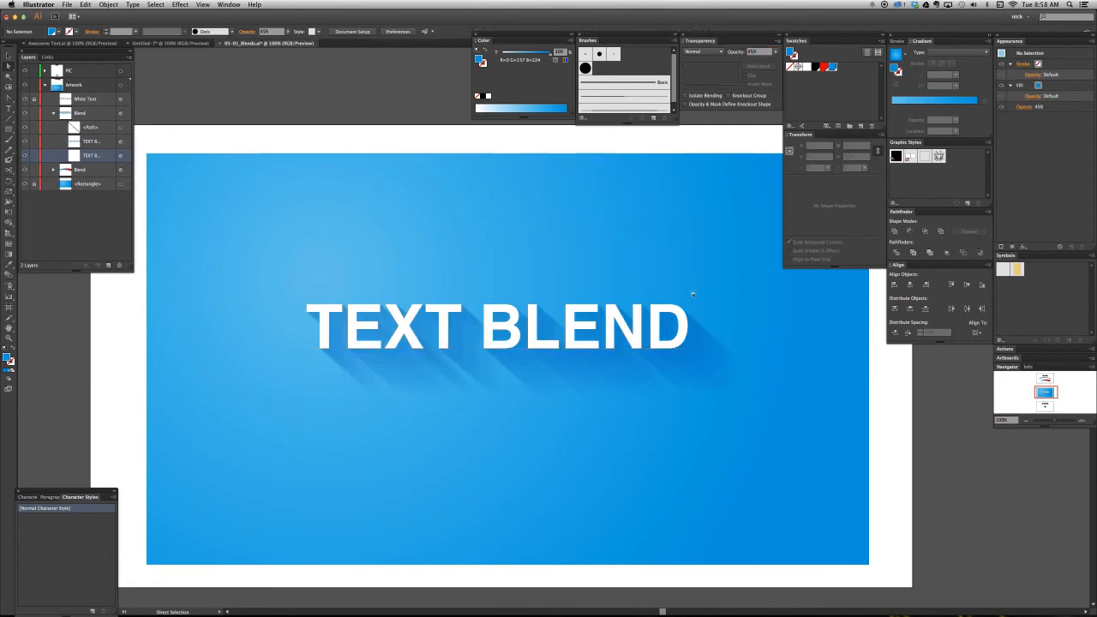
# - Add a 10-pixel Gaussian Blur to the rear text inside the blend, previewing it with the dialog clear of the shadow
pyautogui.press('v')
pyautogui.press('a')
pyautogui.click(701, 393)
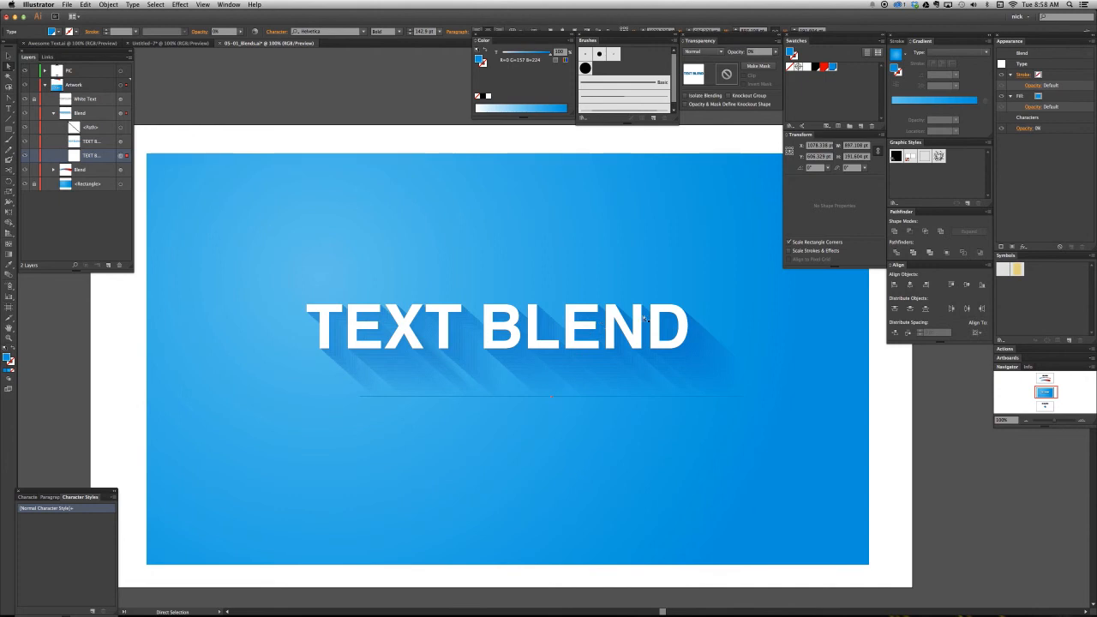
pyautogui.click(1023, 65)
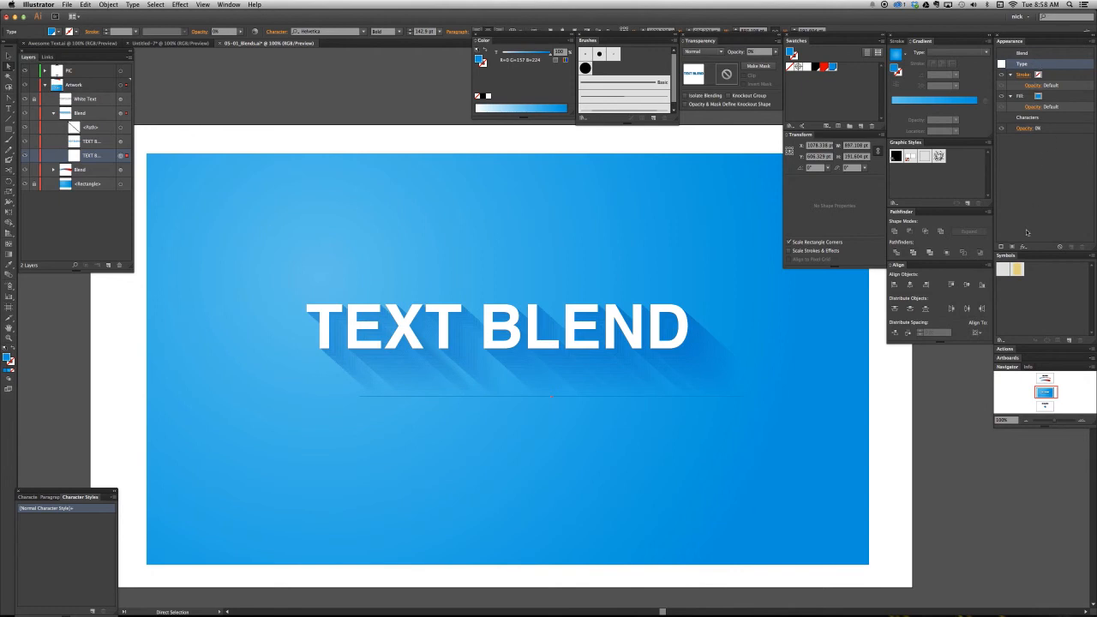
pyautogui.click(1023, 247)
pyautogui.moveTo(995, 378)
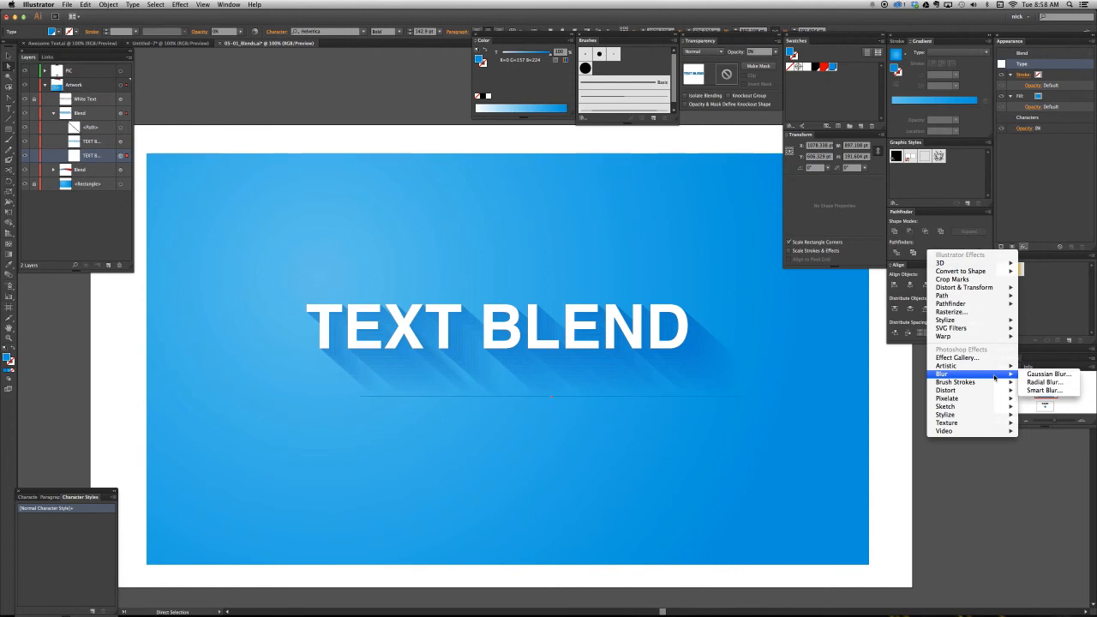
pyautogui.click(1049, 374)
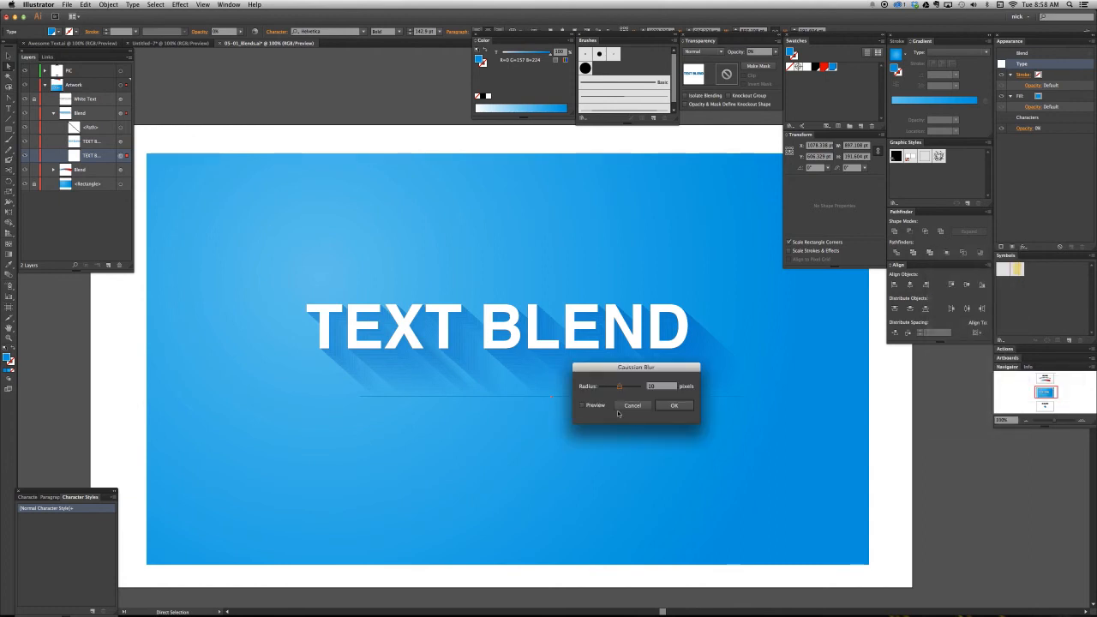
pyautogui.click(590, 408)
pyautogui.moveTo(653, 368); pyautogui.dragTo(376, 433)
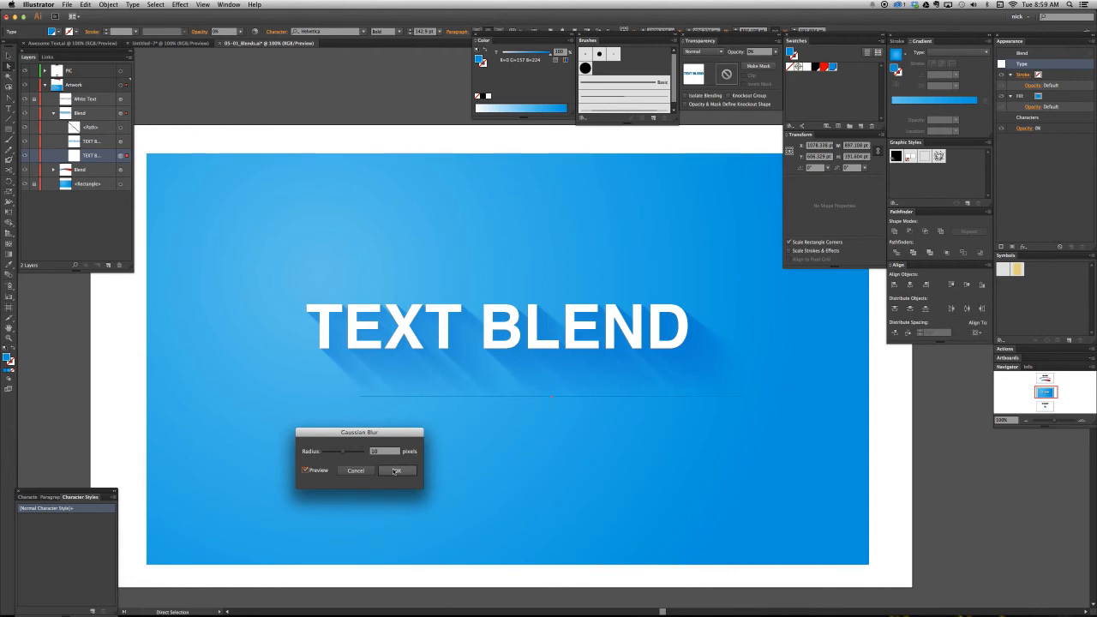
# - Apply the 10-pixel Gaussian Blur to the rear shadow text, deselect it and check the softened shadow
pyautogui.click(396, 471)
pyautogui.click(588, 464)
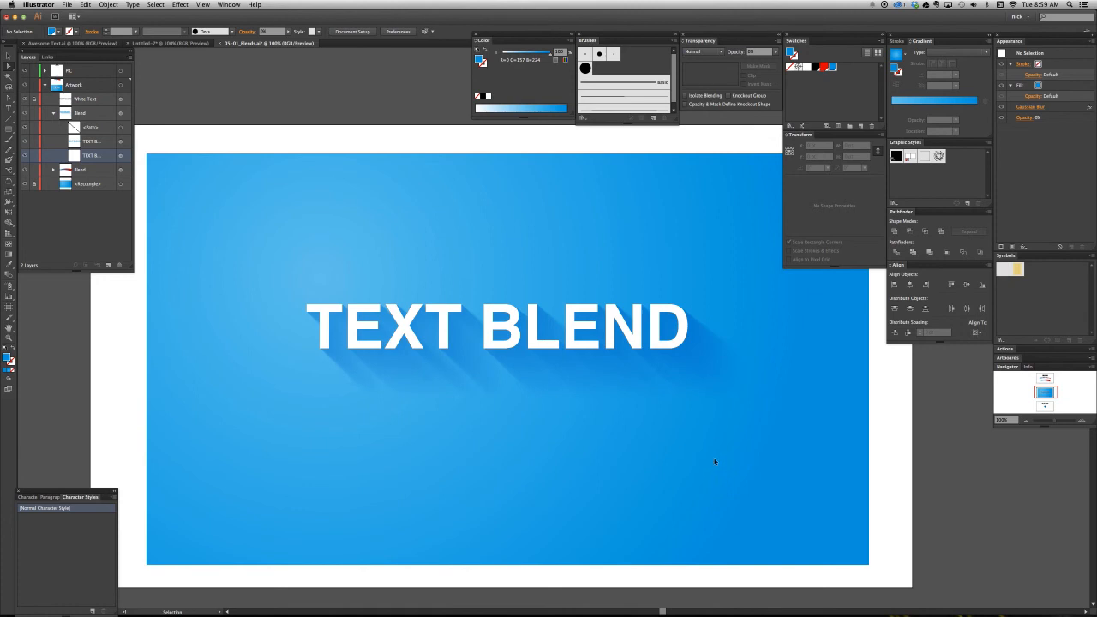
pyautogui.press('super+minus')
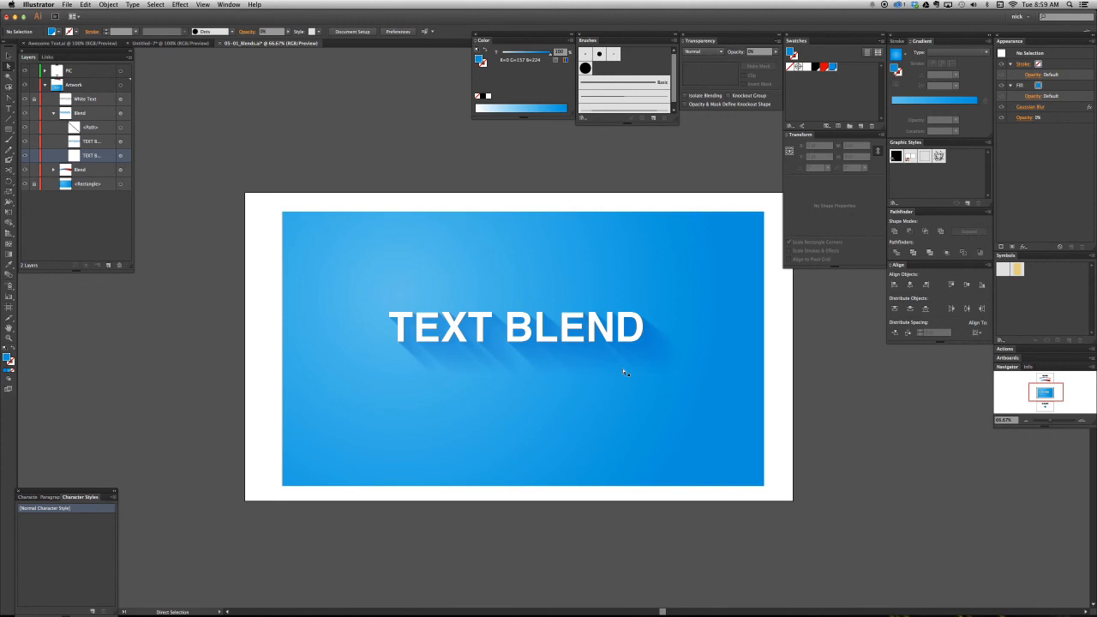
pyautogui.press('super+equal')
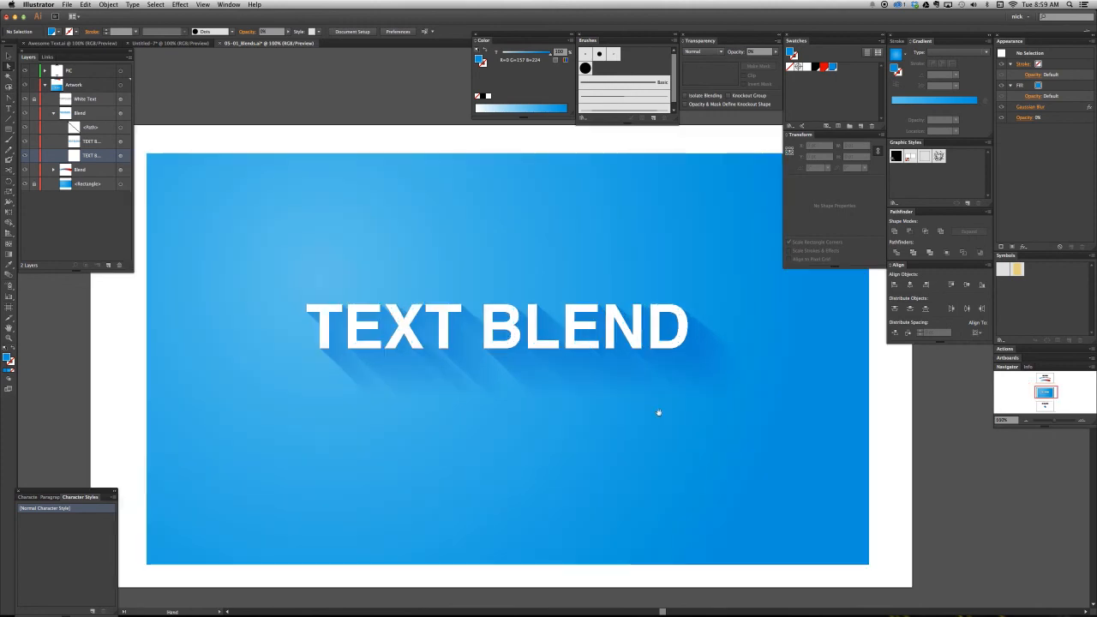
# - Enlarge the blurred rear text of the shadow blend proportionally, first to about 972 pt wide and then slightly further, and deselect it
pyautogui.moveTo(658, 413); pyautogui.dragTo(605, 422)
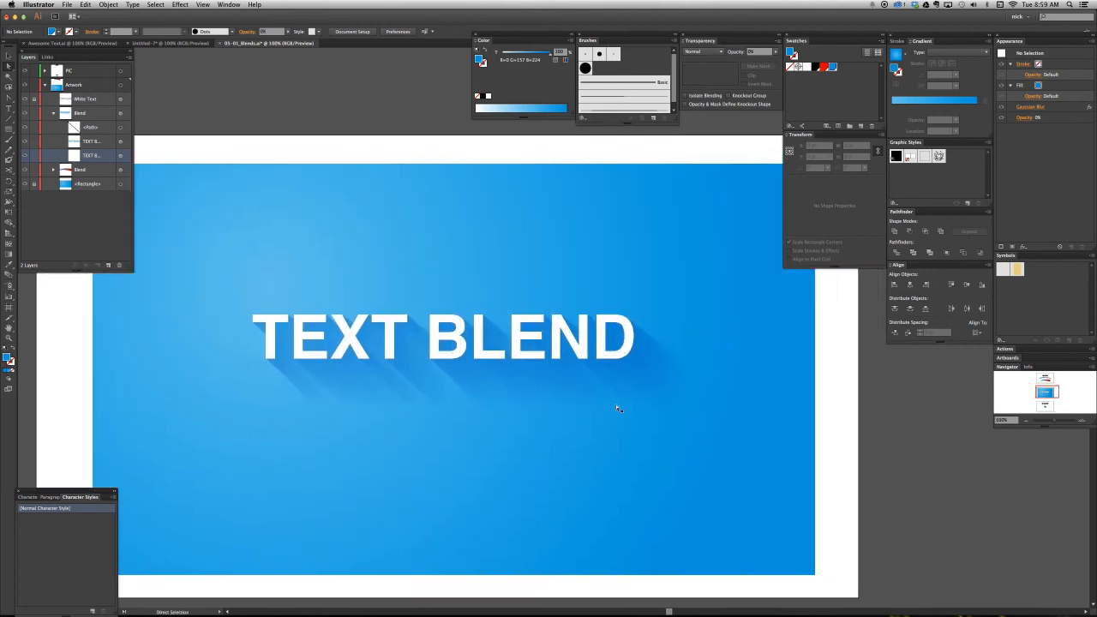
pyautogui.click(617, 392)
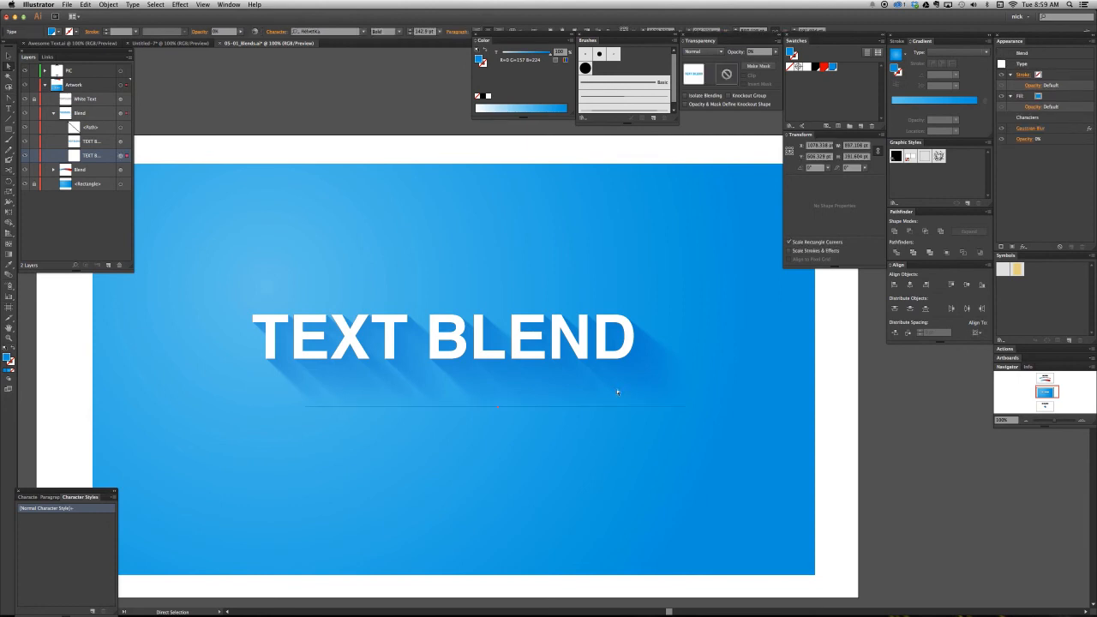
pyautogui.press('v')
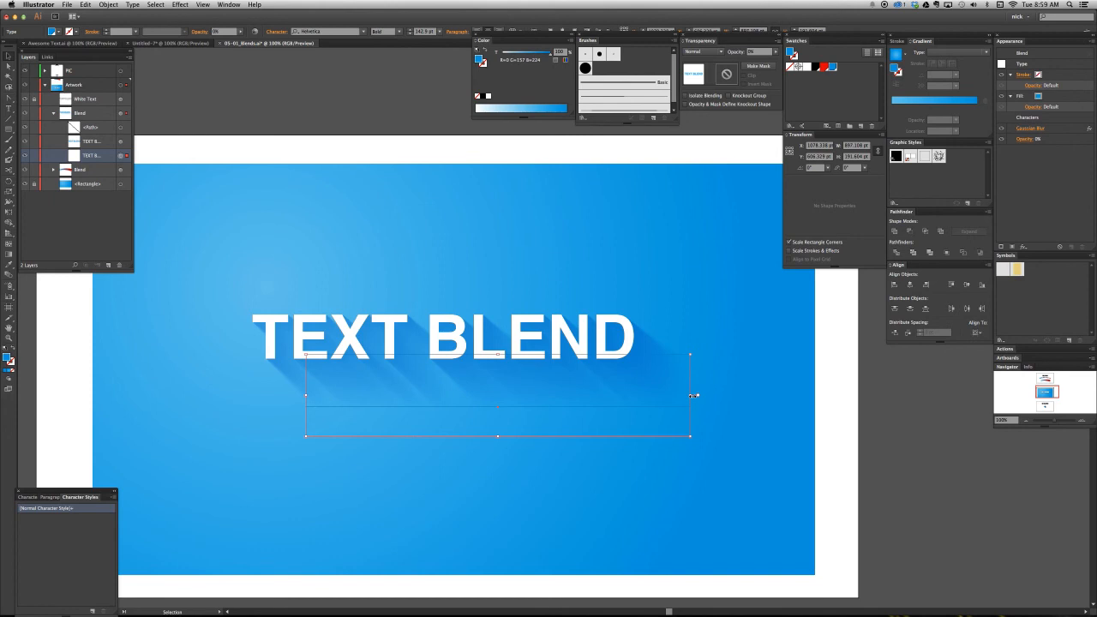
pyautogui.moveTo(694, 395); pyautogui.dragTo(725, 395)
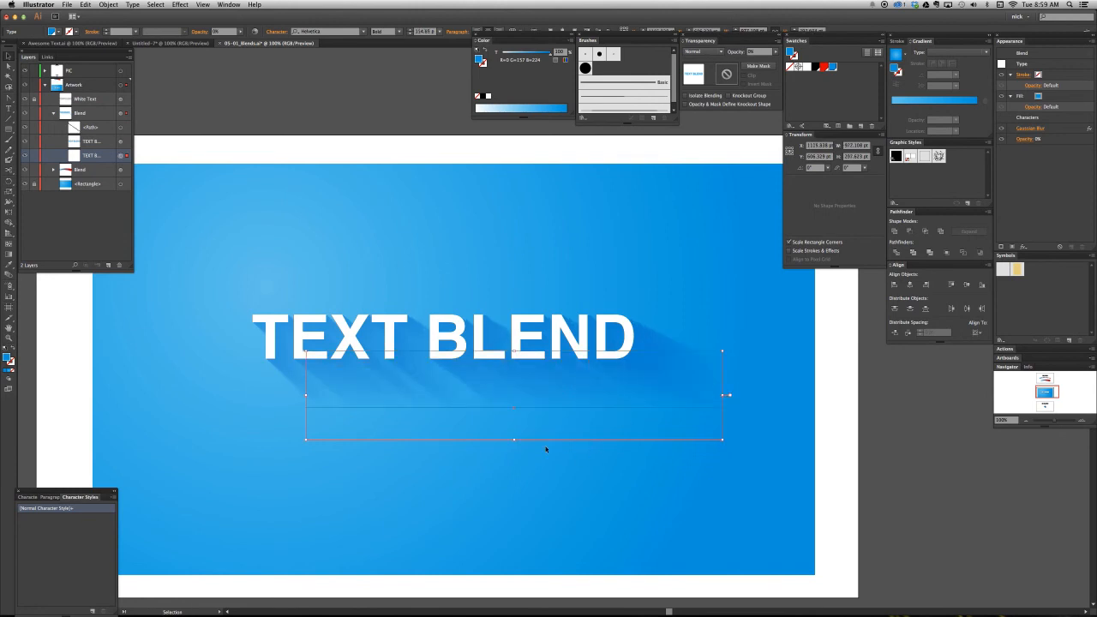
pyautogui.moveTo(513, 439); pyautogui.dragTo(543, 494)
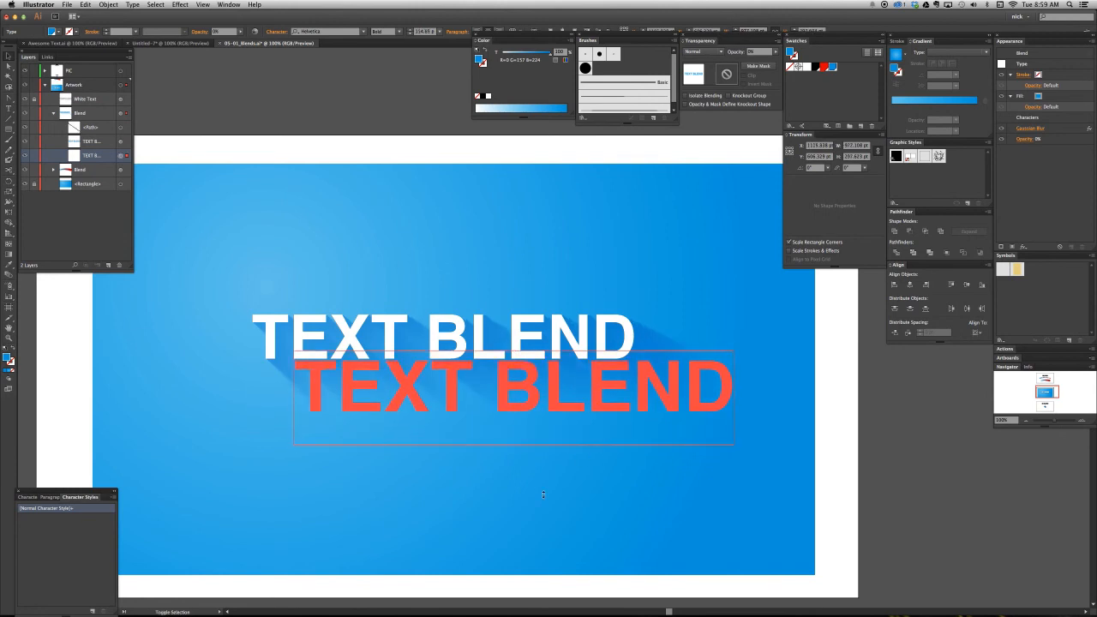
pyautogui.moveTo(426, 403); pyautogui.dragTo(576, 497)
pyautogui.click(566, 412)
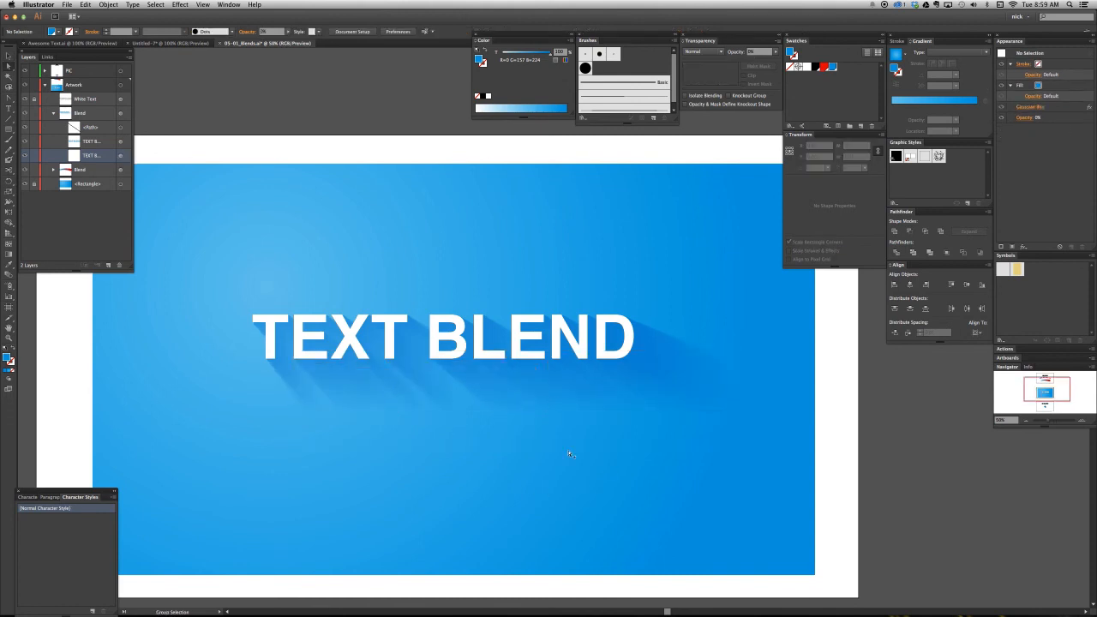
pyautogui.scroll(-2, 570, 454)
pyautogui.scroll(-3, 569, 453)
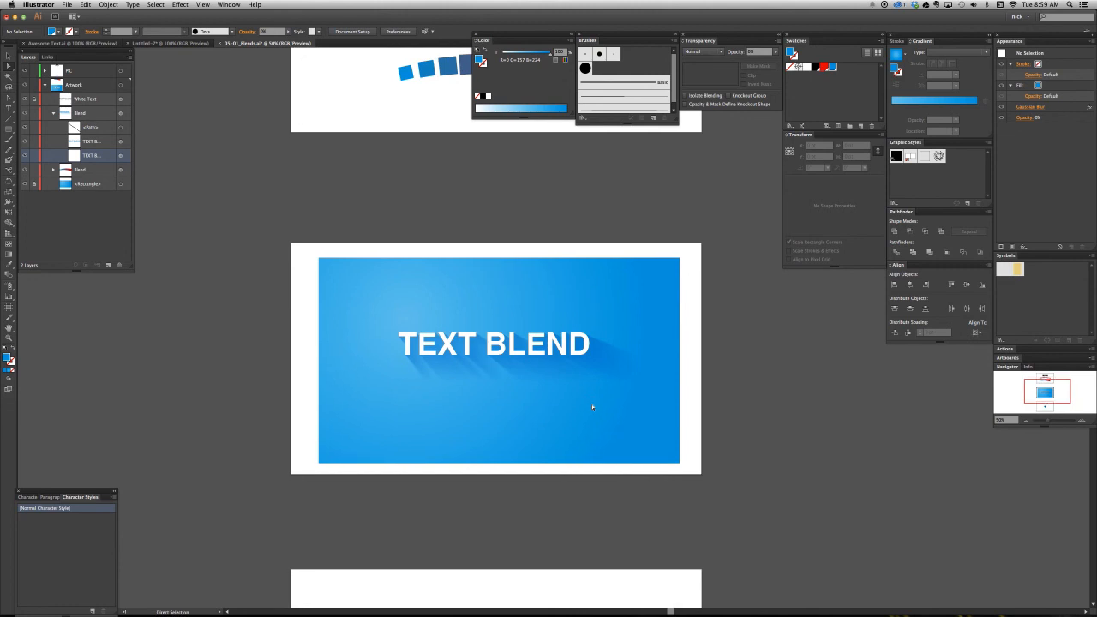
pyautogui.press('super+equal')
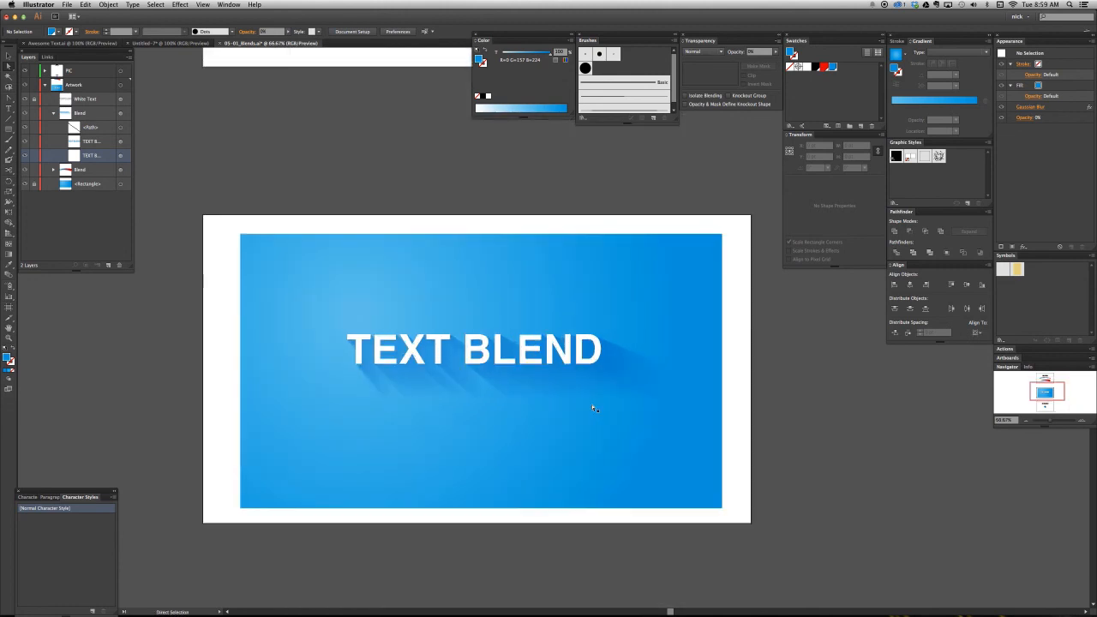